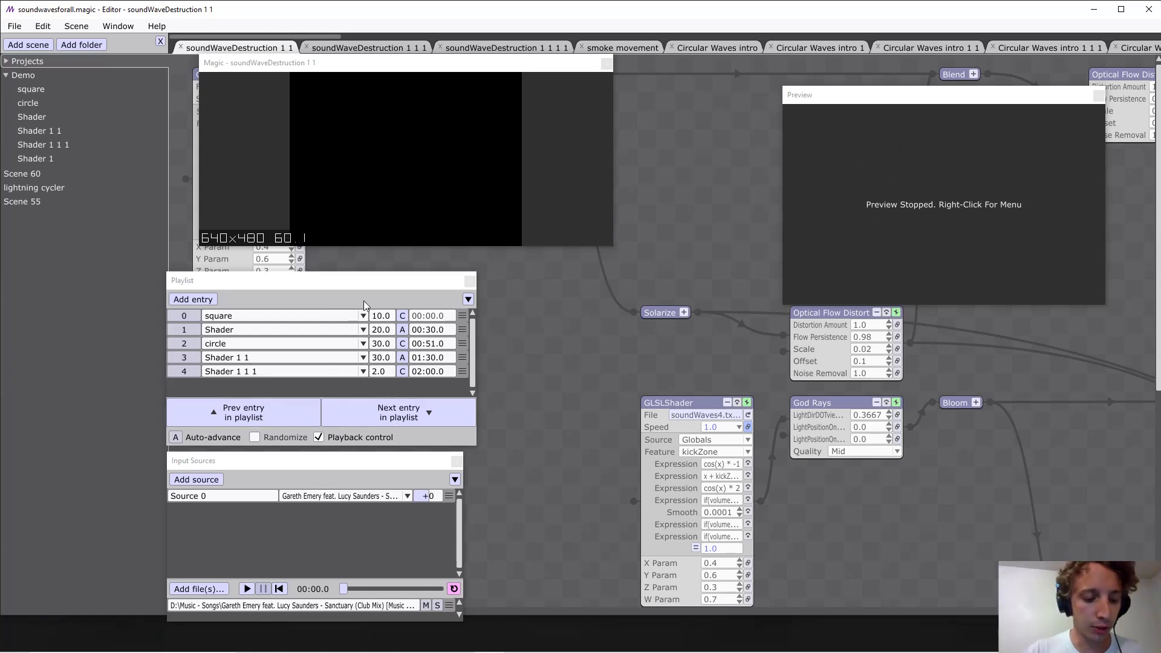
Toggle the Playlist window's visibility repeatedly, ending with it shown.
{"action": "key", "text": "ctrl+l"}
{"action": "key", "text": "ctrl+l"}
{"action": "key", "text": "ctrl+l"}
{"action": "key", "text": "ctrl+l"}
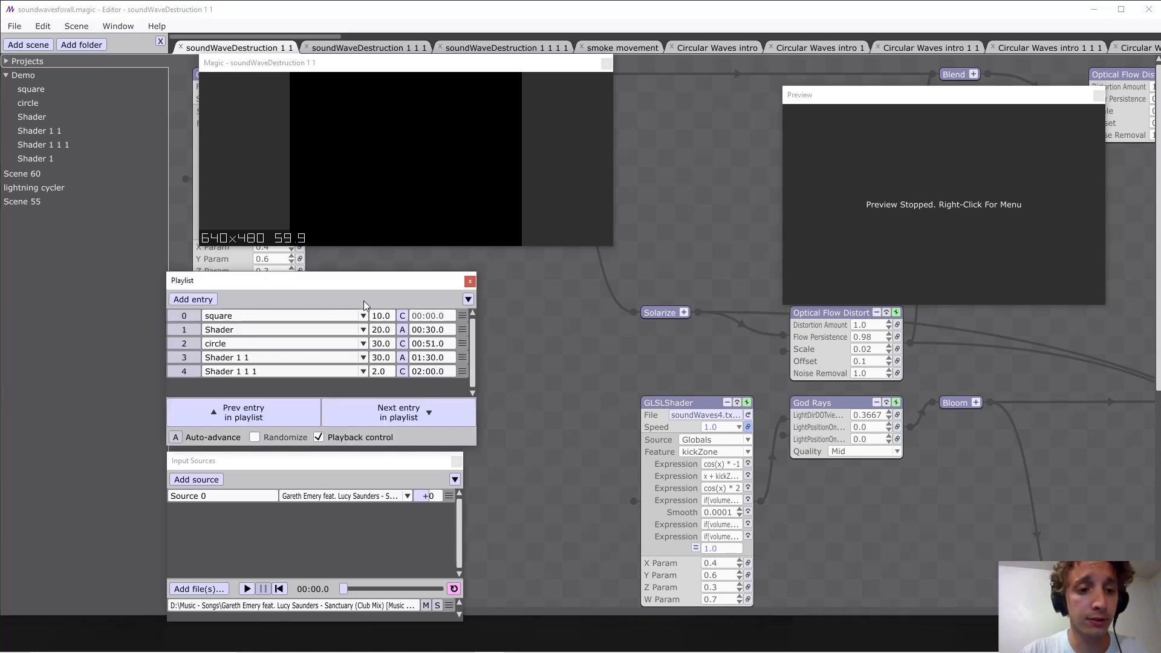
{"action": "key", "text": "ctrl+l"}
{"action": "key", "text": "ctrl+l"}
{"action": "key", "text": "ctrl+l"}
{"action": "key", "text": "ctrl+l"}
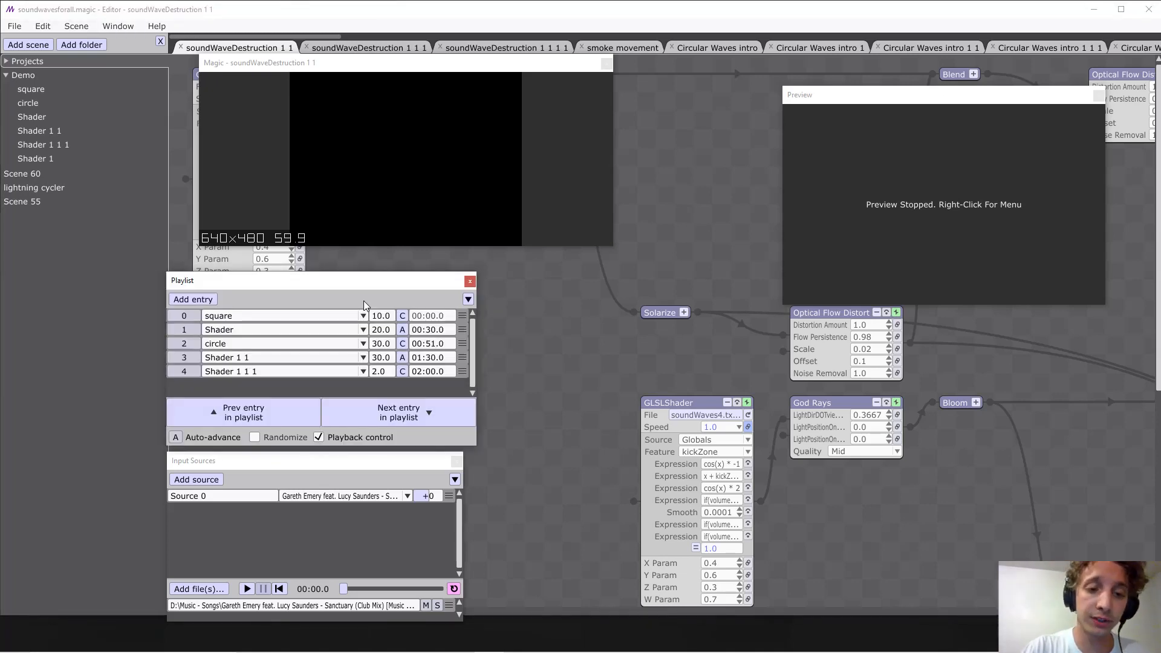
Toggle the Preview window's visibility repeatedly, ending with it shown and the focus back on the scene canvas.
{"action": "key", "text": "ctrl+p"}
{"action": "key", "text": "ctrl+p"}
{"action": "key", "text": "ctrl+p"}
{"action": "key", "text": "ctrl+p"}
{"action": "key", "text": "ctrl+p"}
{"action": "key", "text": "ctrl+p"}
{"action": "key", "text": "ctrl+p"}
{"action": "key", "text": "ctrl+p"}
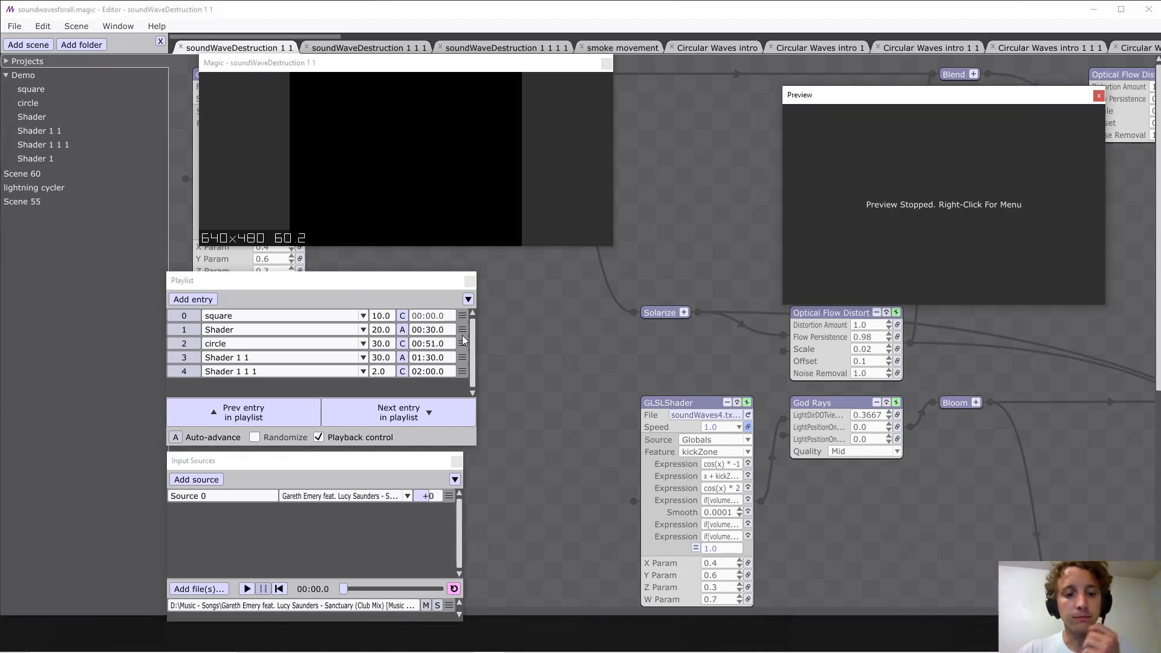
{"action": "left_click", "coordinate": [579, 391]}
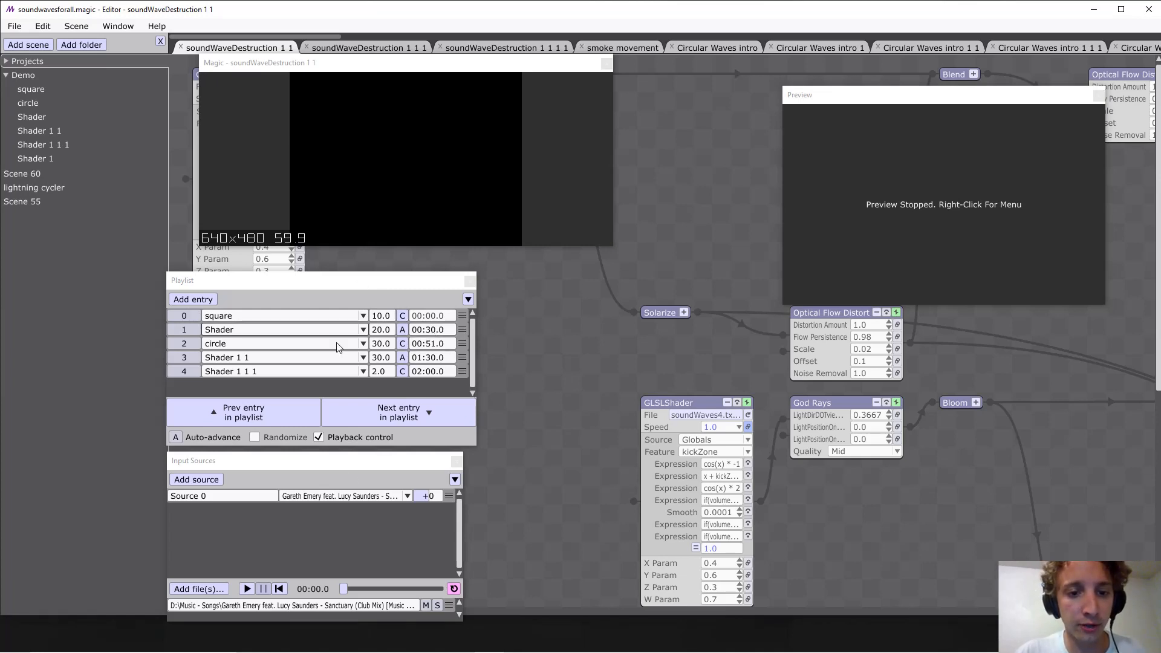
Hide the transition options in the Playlist window and show them again.
{"action": "left_click", "coordinate": [468, 300]}
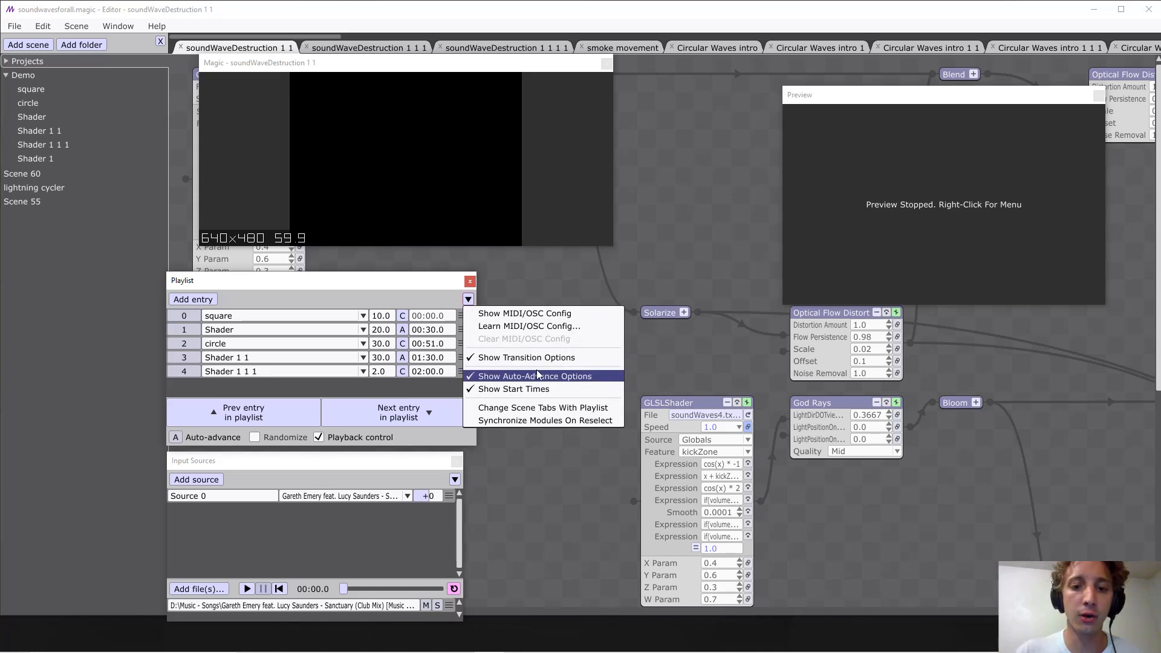
{"action": "left_click", "coordinate": [535, 358]}
{"action": "left_click", "coordinate": [468, 300]}
{"action": "left_click", "coordinate": [514, 357]}
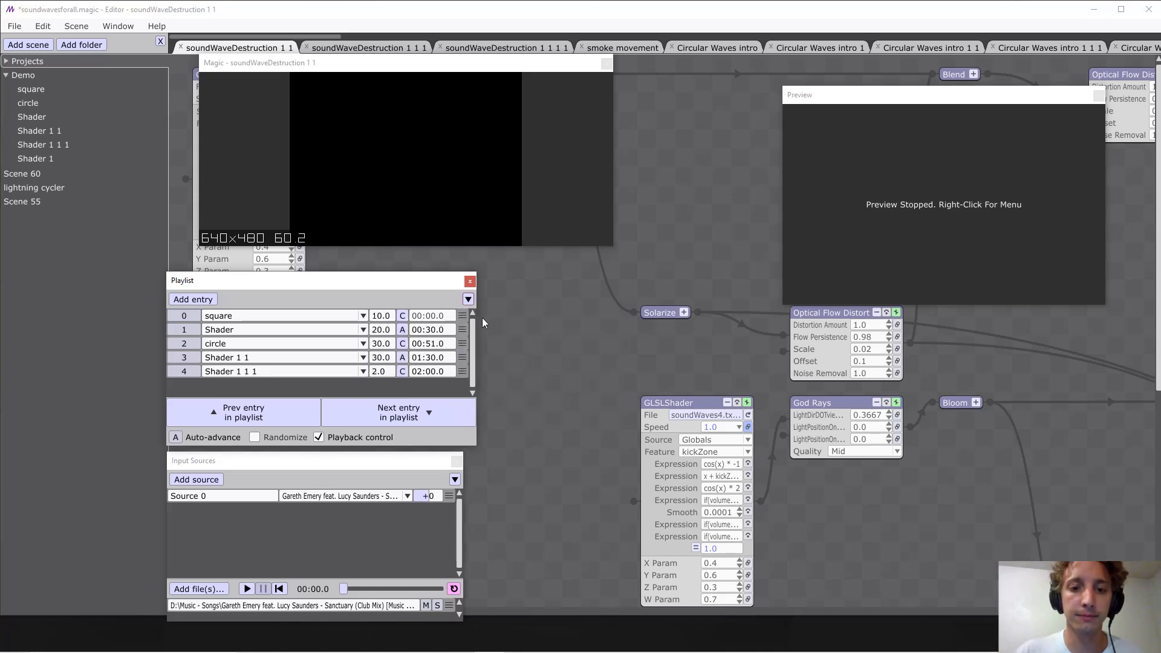
Turn the playlist's auto-advance options off and back on.
{"action": "left_click", "coordinate": [468, 299]}
{"action": "left_click", "coordinate": [535, 376]}
{"action": "left_click", "coordinate": [467, 299]}
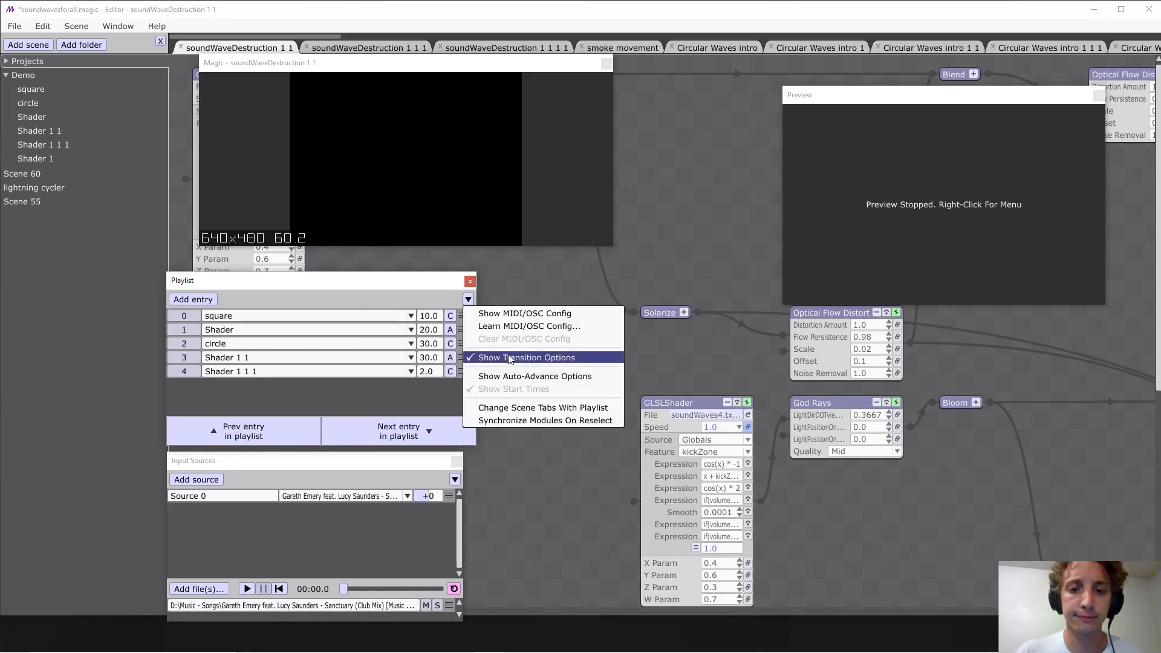
{"action": "left_click", "coordinate": [535, 376]}
Switch off the display of start times in the playlist and switch it back on.
{"action": "left_click", "coordinate": [468, 300]}
{"action": "left_click", "coordinate": [513, 389]}
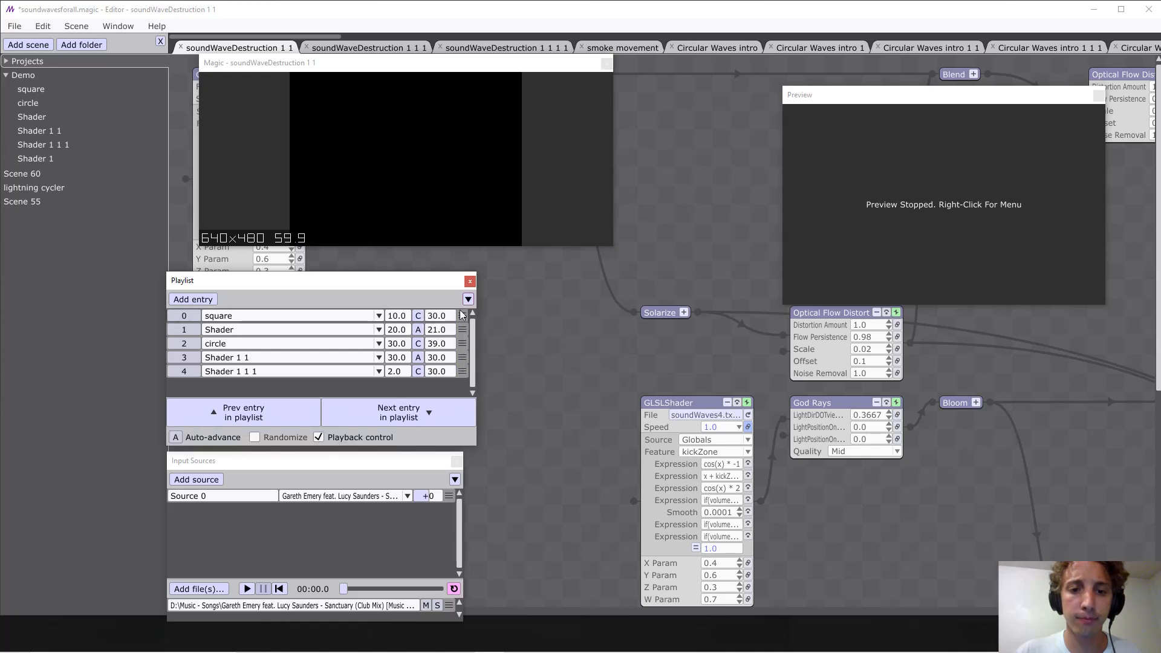
{"action": "left_click", "coordinate": [468, 300]}
{"action": "left_click", "coordinate": [514, 389]}
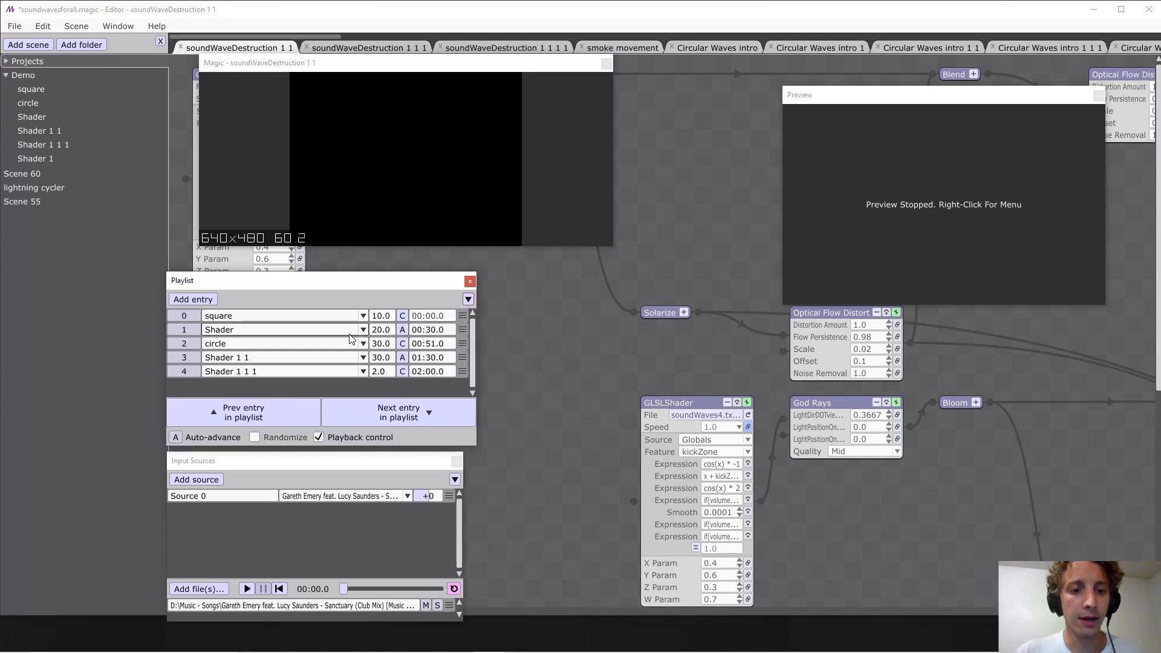
Add two new entries at the end of the playlist and remove both of them.
{"action": "left_click", "coordinate": [207, 300]}
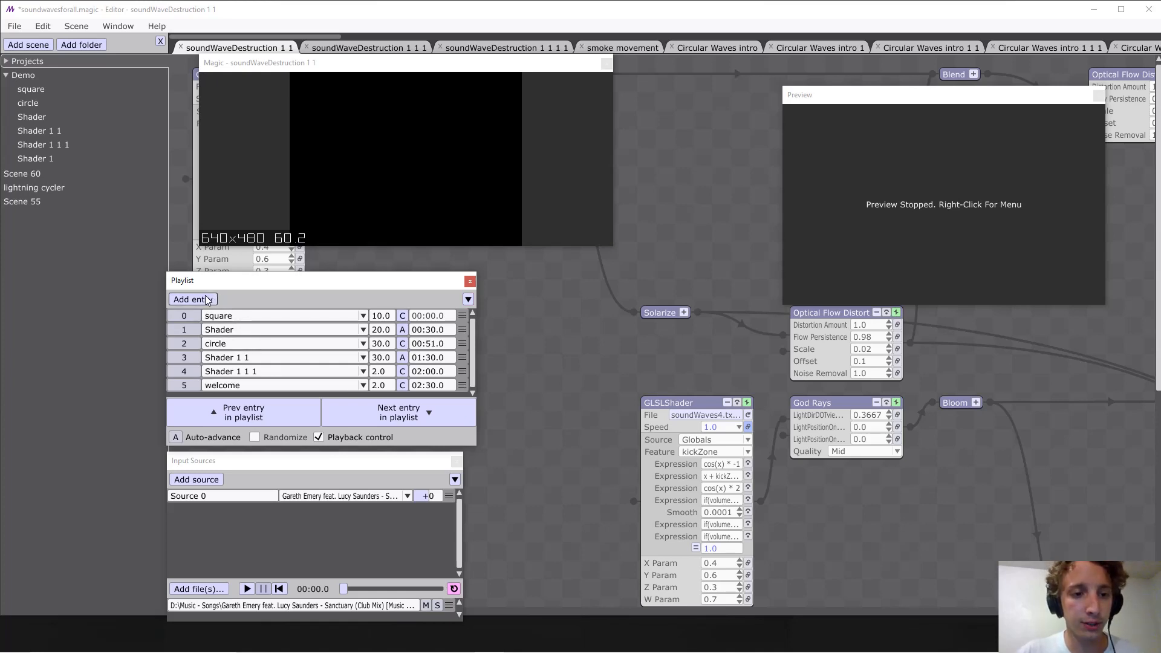
{"action": "left_click", "coordinate": [207, 300]}
{"action": "left_click", "coordinate": [463, 390]}
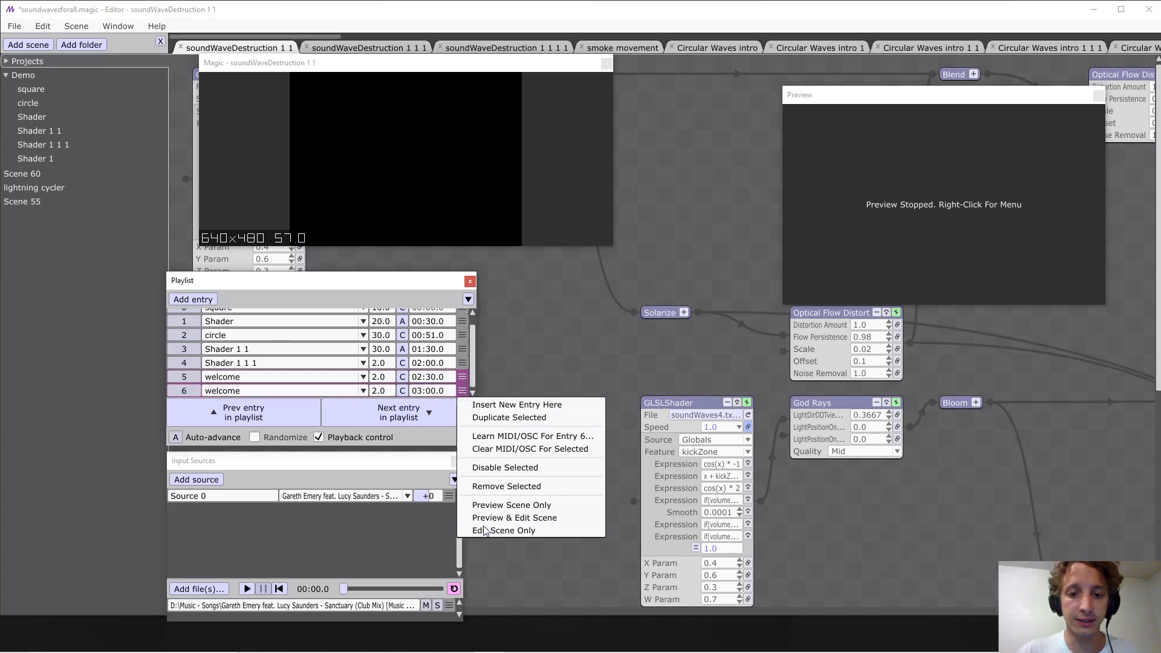
{"action": "left_click", "coordinate": [524, 486]}
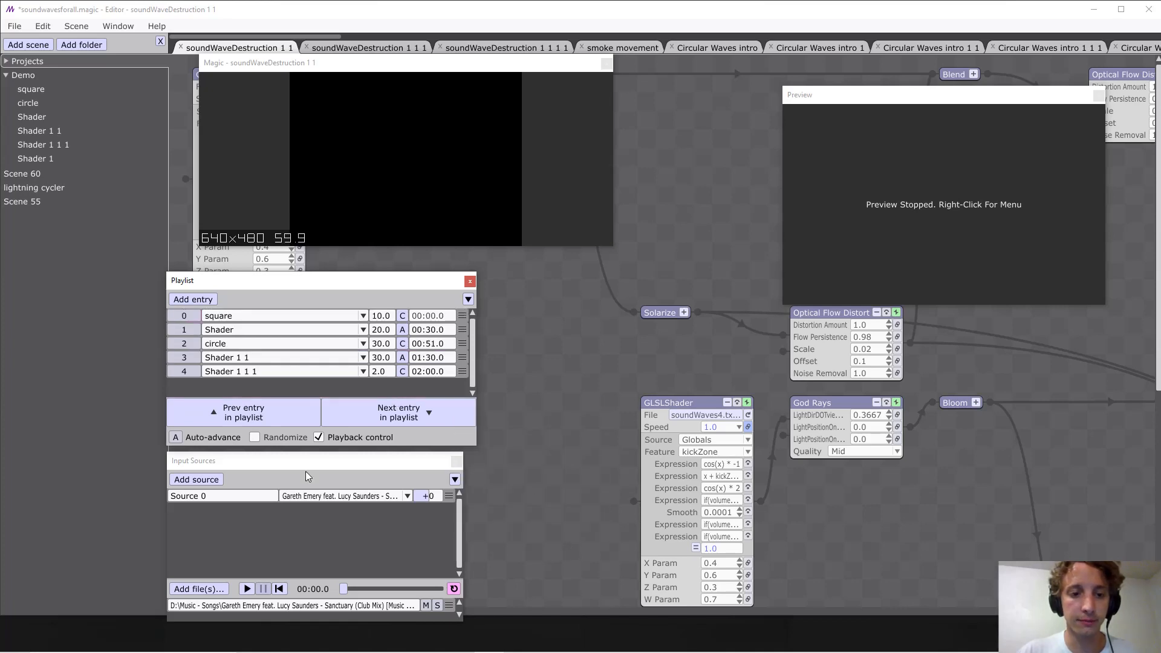
Move the Playlist window slightly upward, away from Input Sources, and go through its scene entries from square to Shader 1 1 1.
{"action": "left_click_drag", "start_coordinate": [268, 280], "coordinate": [267, 265]}
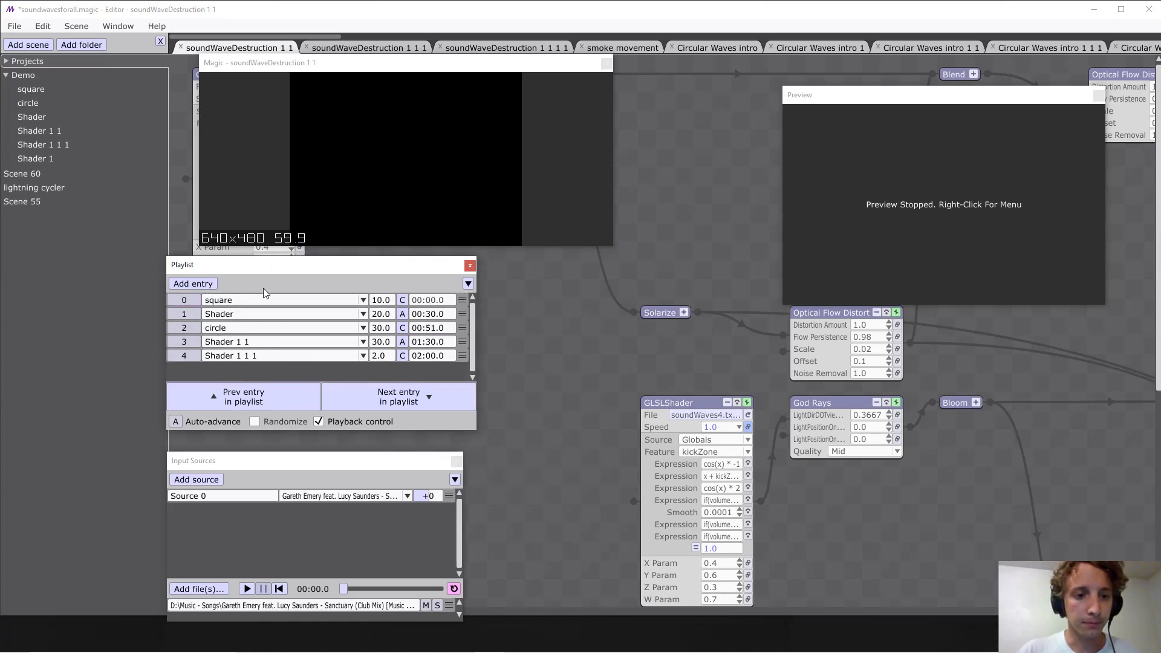
{"action": "left_click", "coordinate": [264, 301]}
{"action": "left_click", "coordinate": [261, 314]}
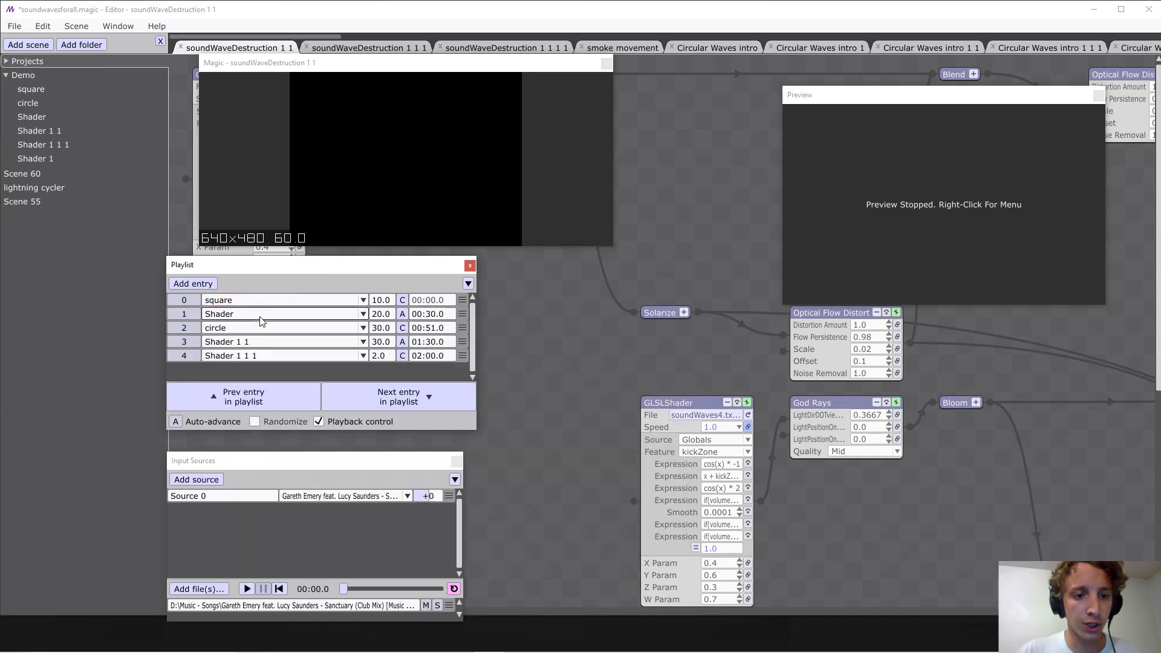
{"action": "left_click", "coordinate": [261, 328]}
{"action": "left_click", "coordinate": [260, 328]}
{"action": "left_click", "coordinate": [258, 343]}
{"action": "left_click", "coordinate": [258, 342]}
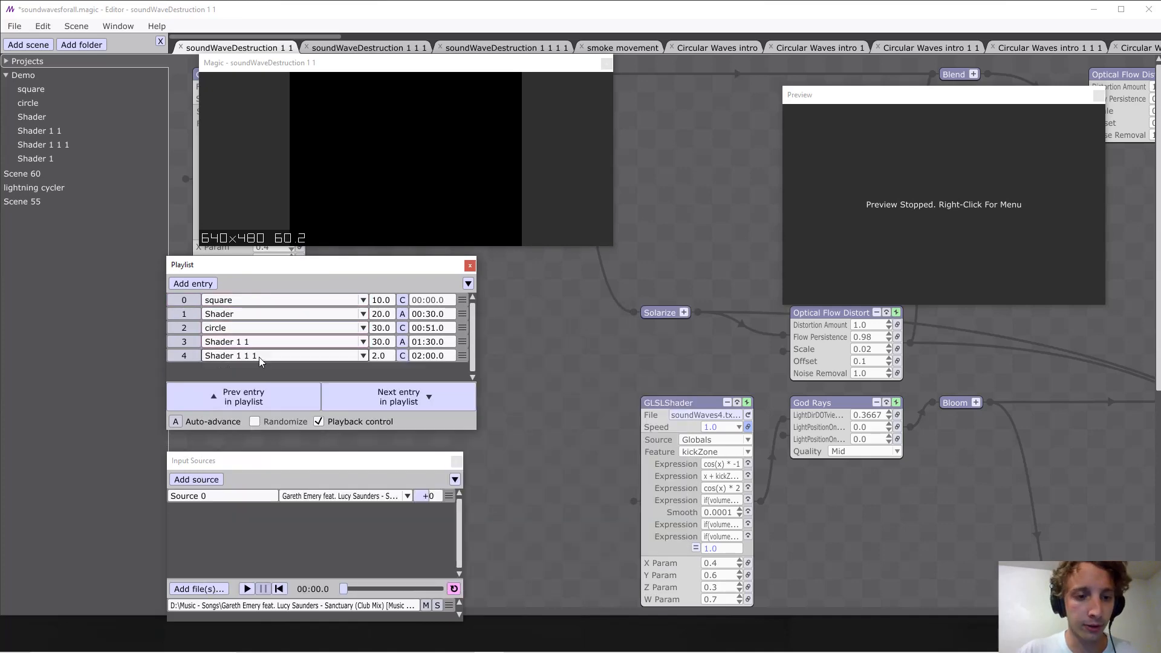
{"action": "left_click", "coordinate": [259, 357]}
{"action": "left_click", "coordinate": [259, 357]}
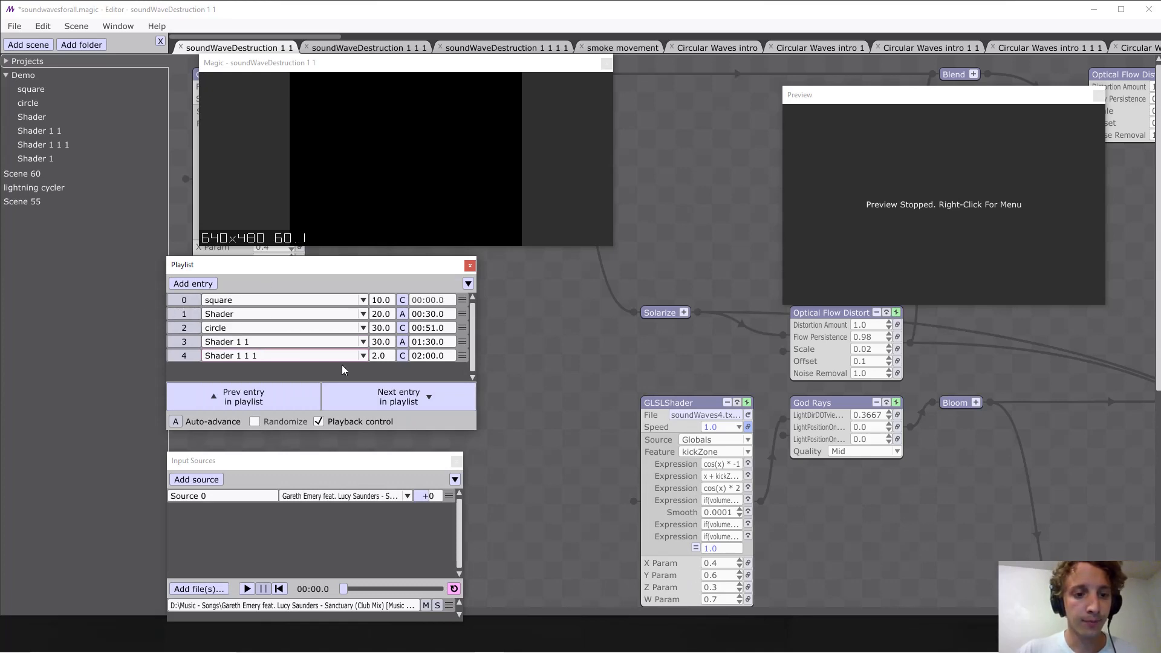
Examine the transition durations of the first two playlist entries, square and Shader.
{"action": "left_click", "coordinate": [391, 300]}
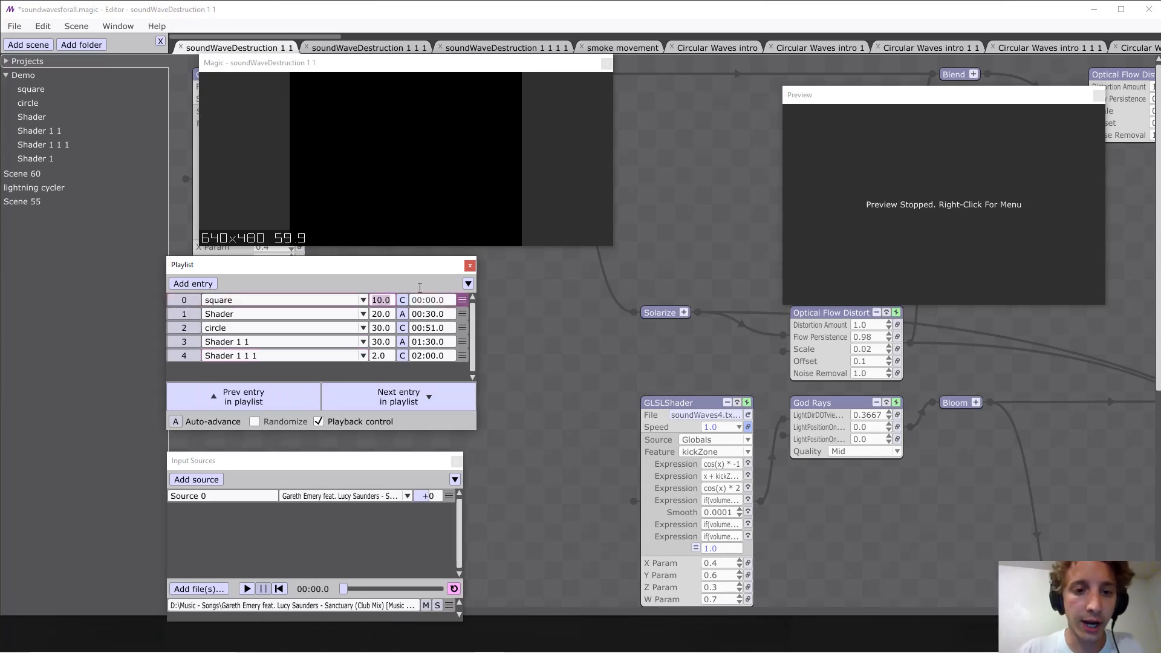
{"action": "left_click", "coordinate": [389, 315]}
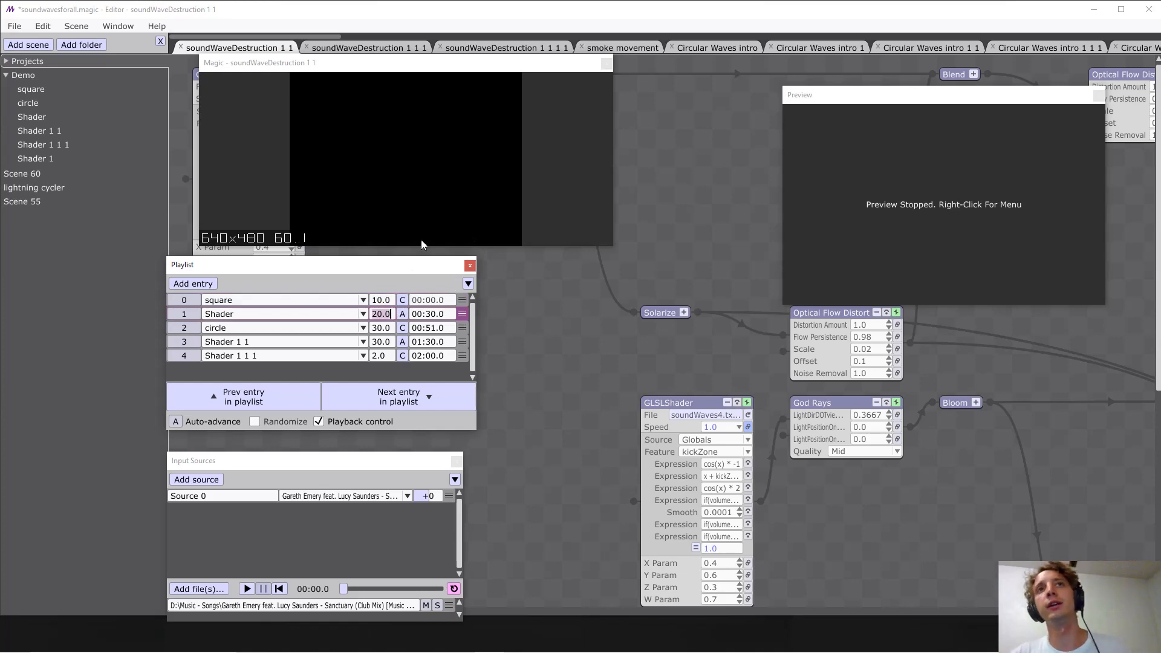
{"action": "left_click", "coordinate": [382, 300]}
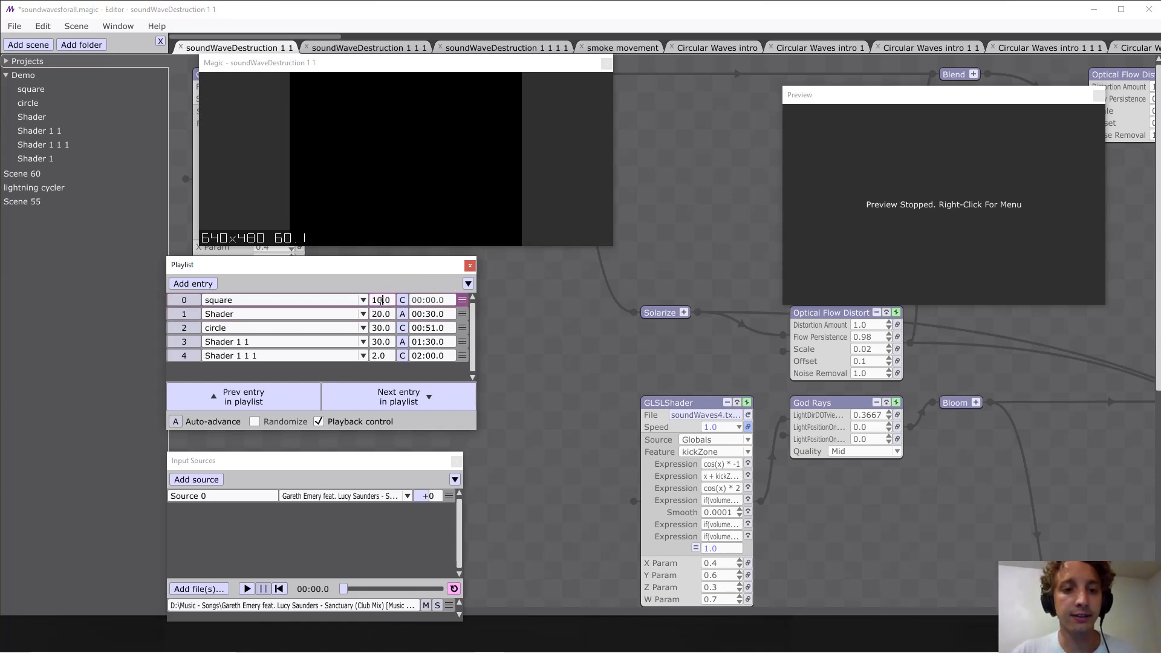
{"action": "mouse_move", "coordinate": [373, 301]}
{"action": "left_mouse_down"}
{"action": "mouse_move", "coordinate": [390, 300]}
{"action": "mouse_move", "coordinate": [390, 315]}
{"action": "left_mouse_up"}
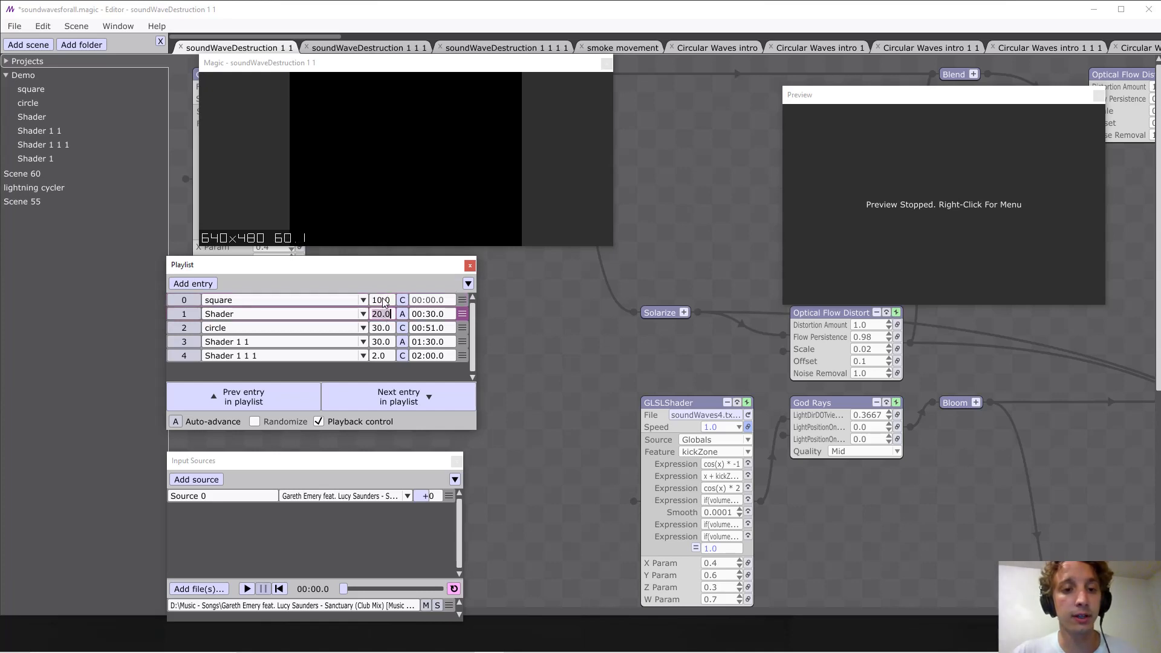
{"action": "left_click", "coordinate": [380, 300]}
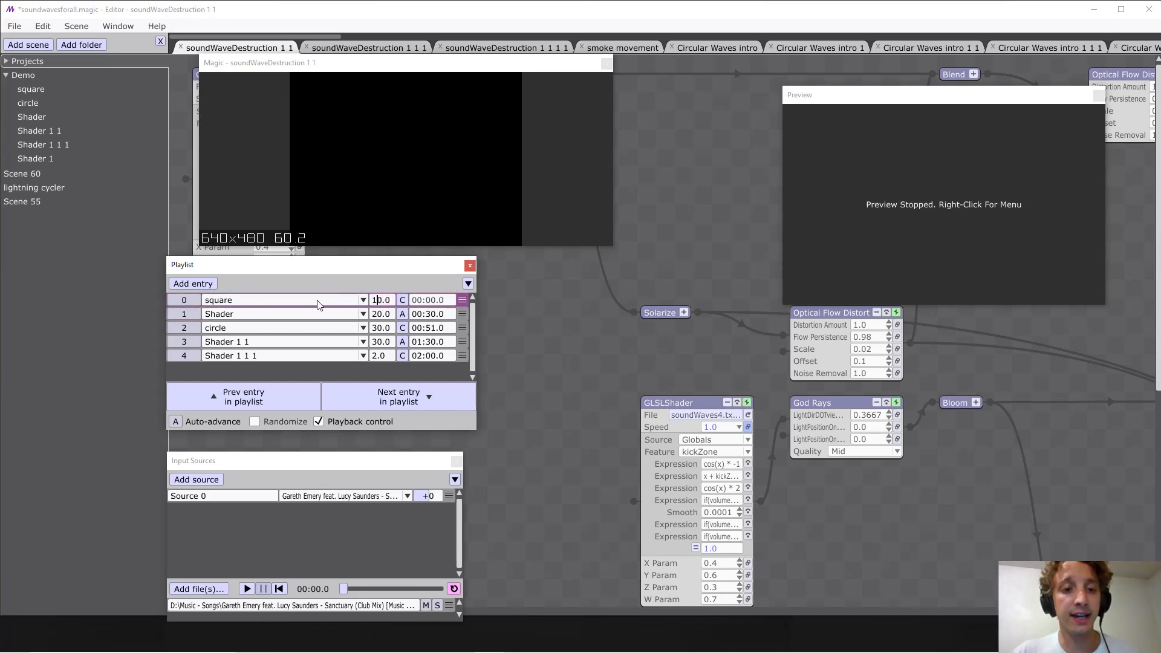
{"action": "left_click", "coordinate": [389, 314]}
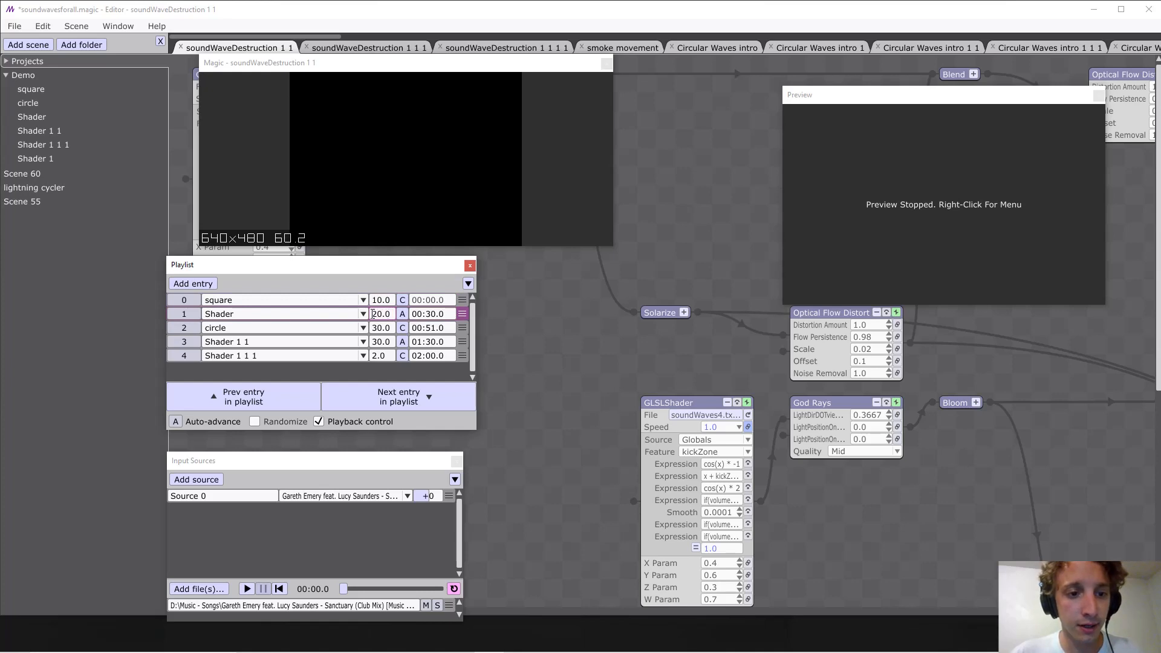
{"action": "left_click", "coordinate": [332, 302]}
{"action": "left_click", "coordinate": [330, 301]}
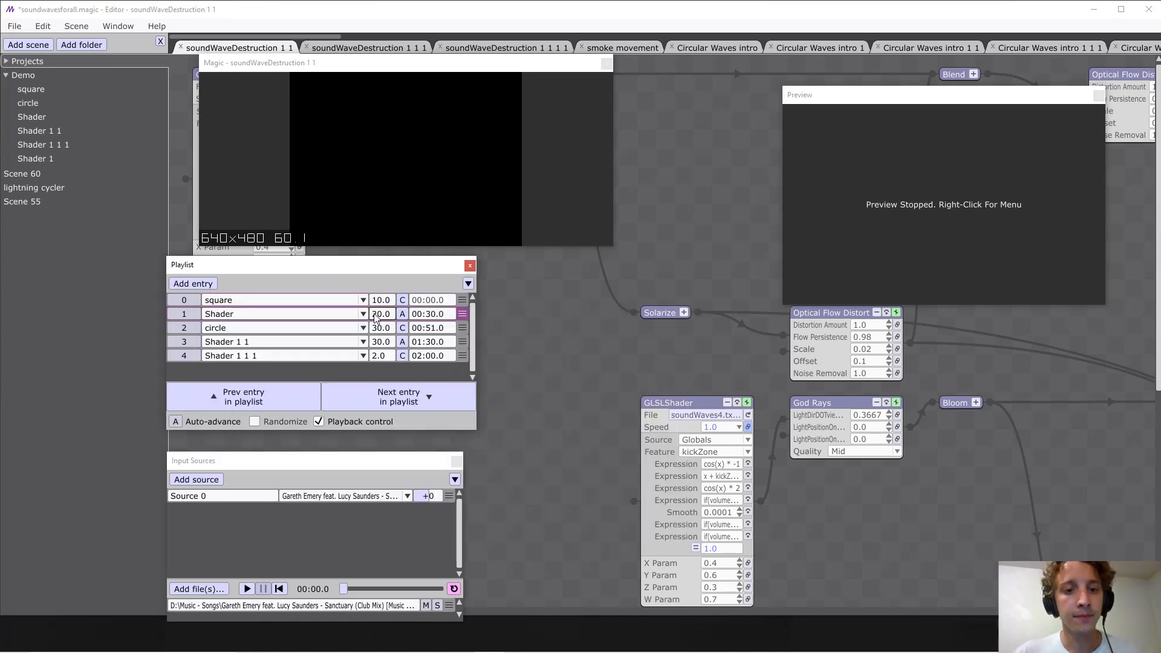
Examine the transition style choices for the square entry, leaving it on Crossfade.
{"action": "left_click", "coordinate": [403, 300]}
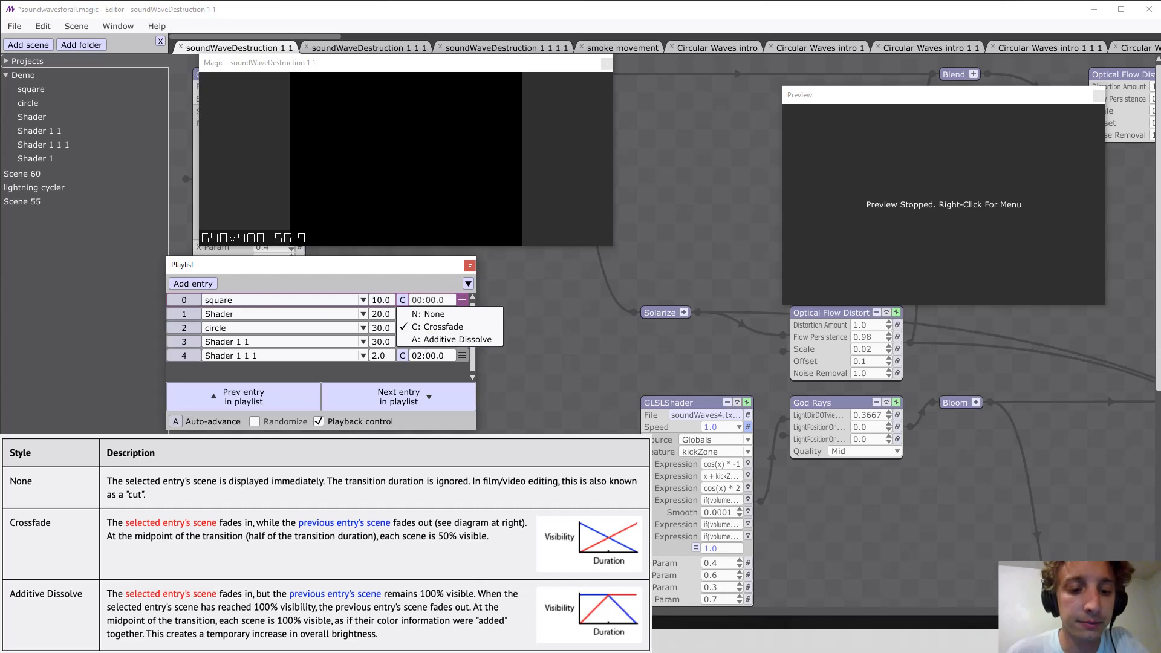
{"action": "left_click", "coordinate": [454, 339]}
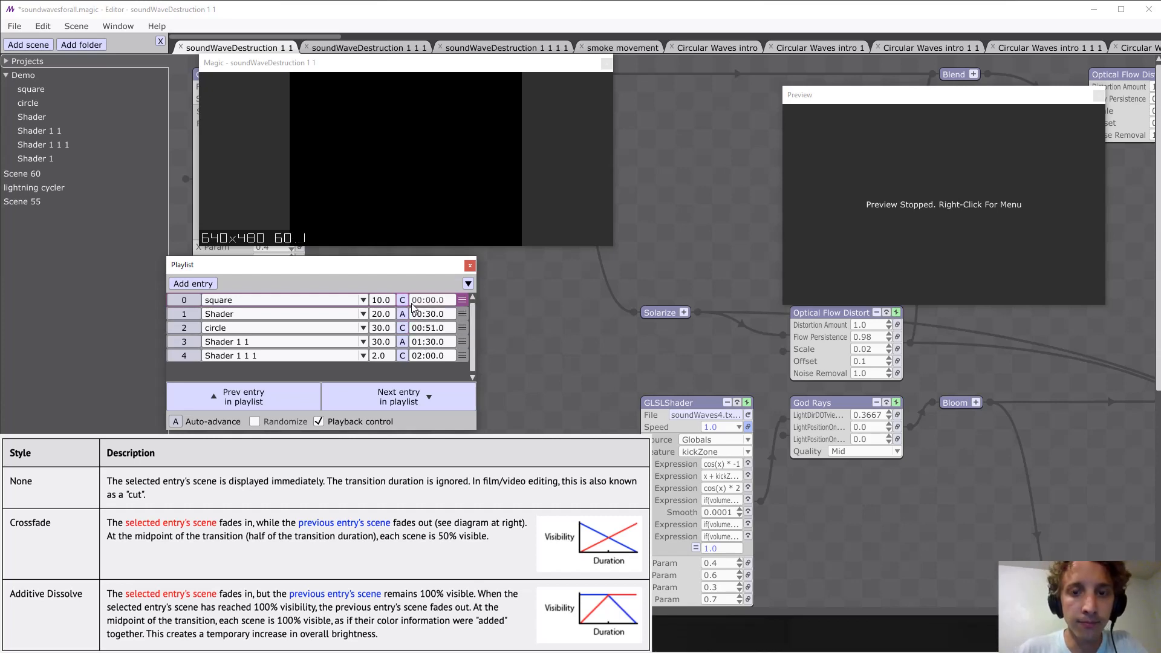
{"action": "left_click", "coordinate": [404, 300]}
{"action": "left_click", "coordinate": [405, 300]}
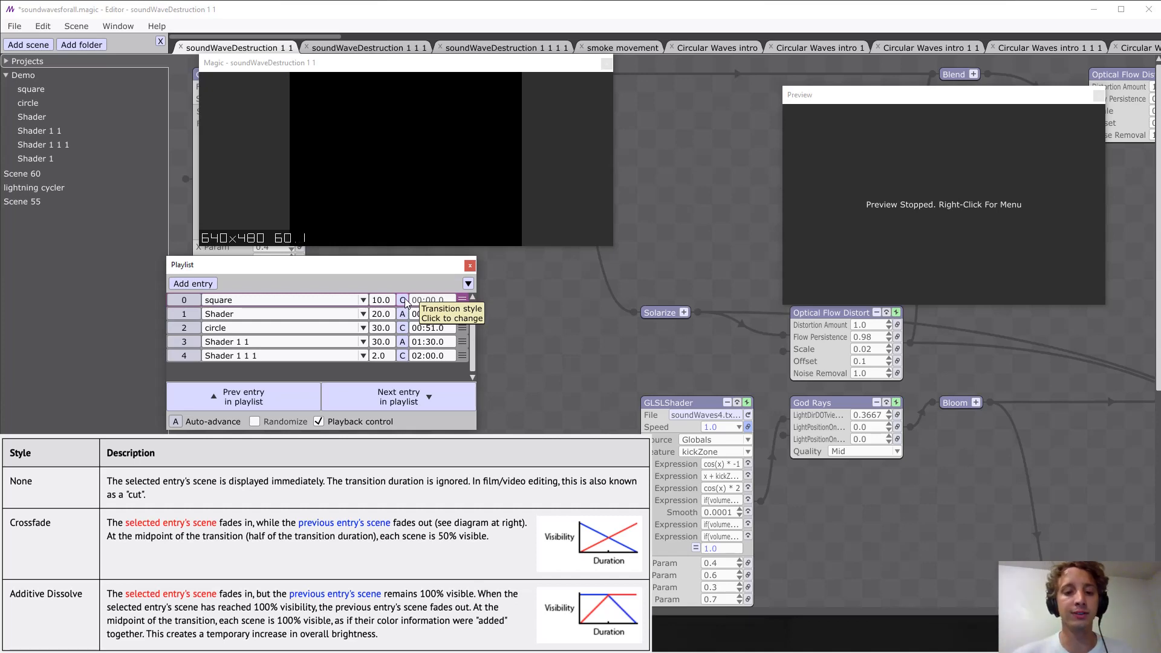
{"action": "left_click", "coordinate": [651, 190]}
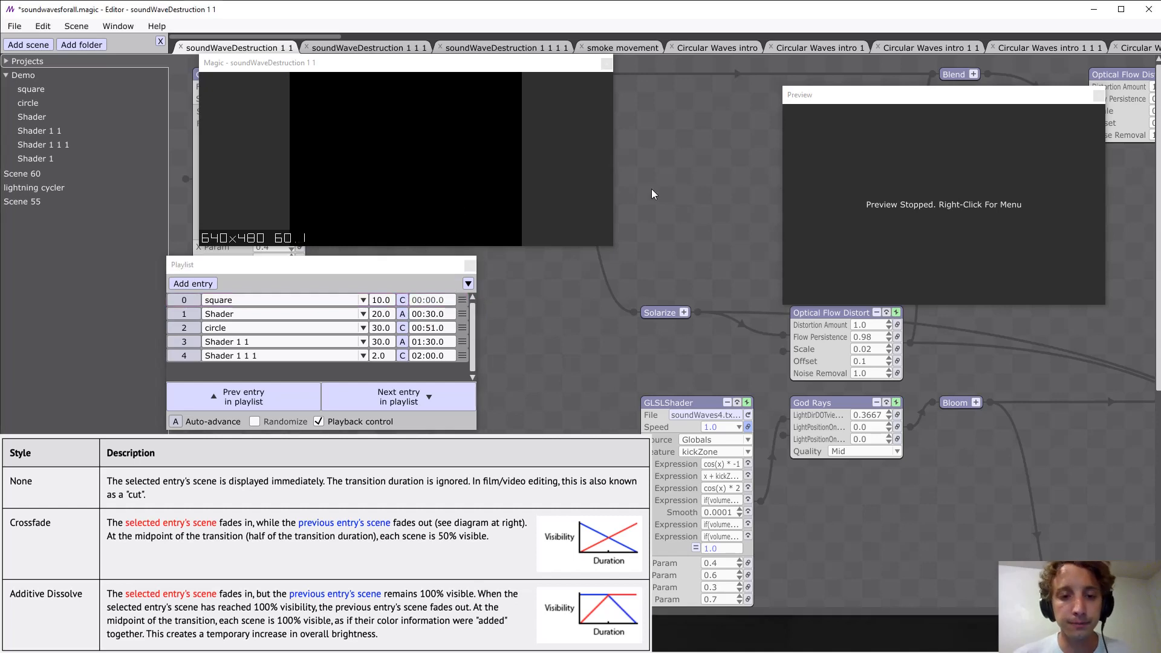
Examine the transition style choices for the Shader entry, leaving it on Additive Dissolve.
{"action": "left_click", "coordinate": [402, 314]}
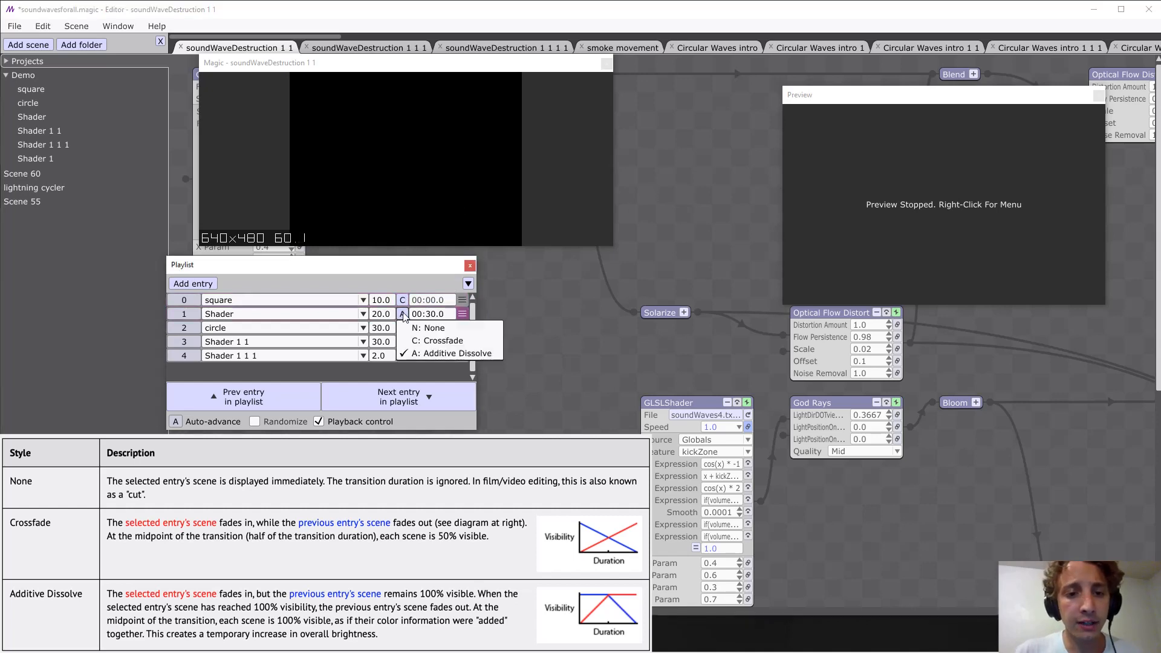
{"action": "left_click", "coordinate": [527, 316]}
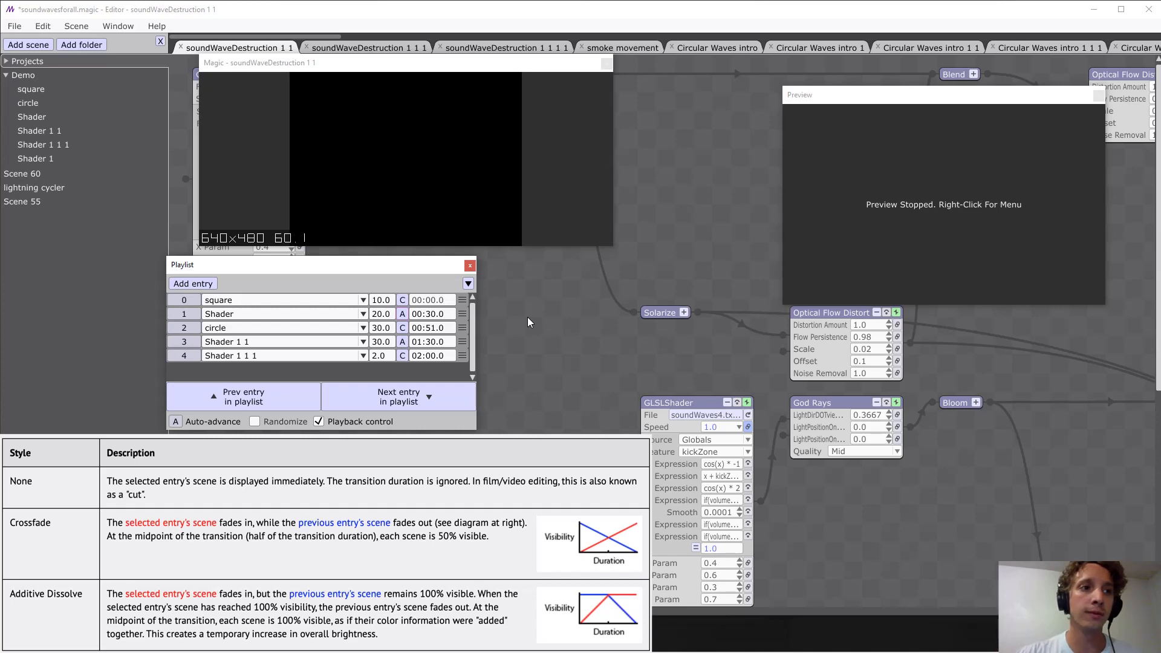
{"action": "left_click", "coordinate": [527, 317]}
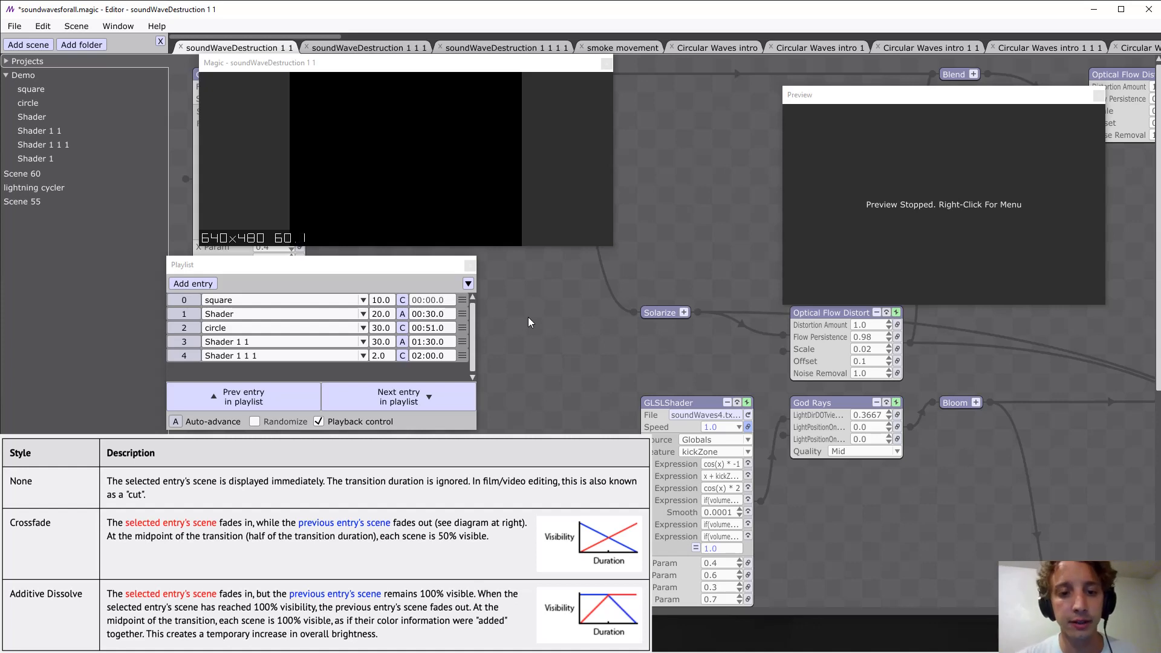
{"action": "left_click", "coordinate": [402, 314]}
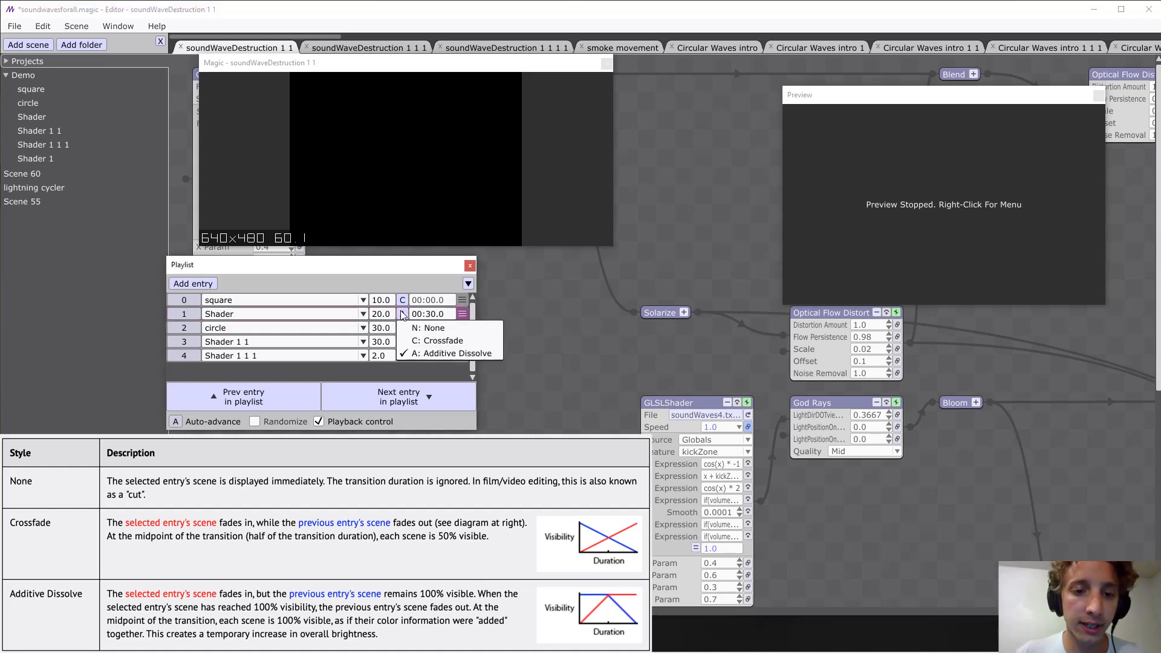
{"action": "left_click", "coordinate": [402, 315]}
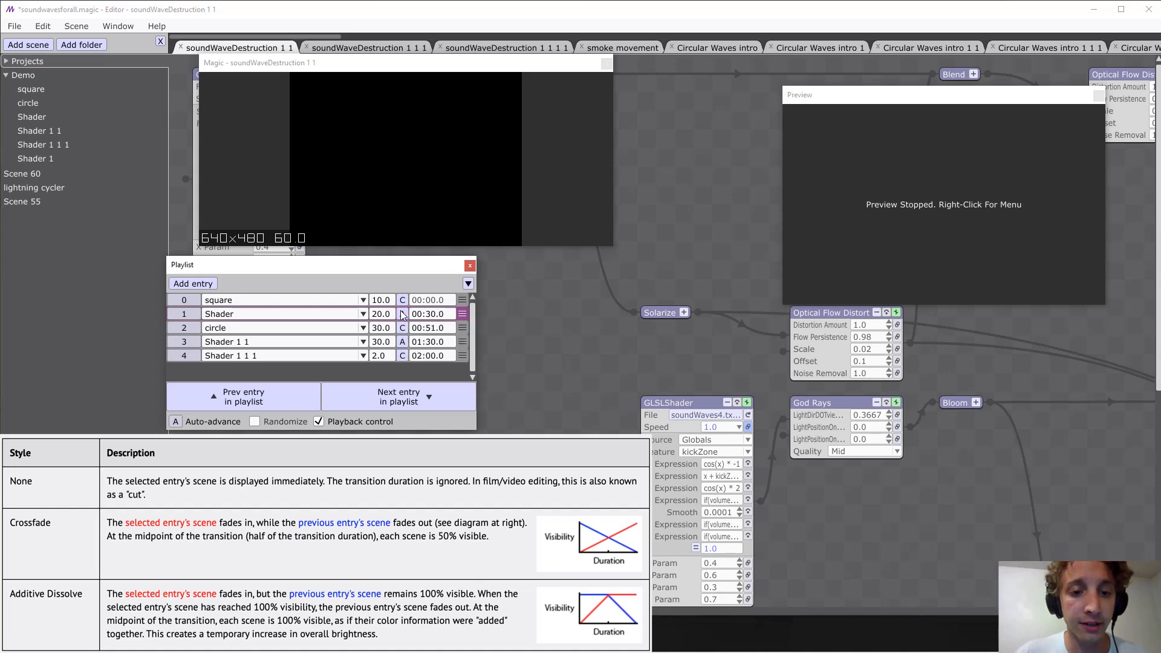
{"action": "left_click", "coordinate": [402, 313]}
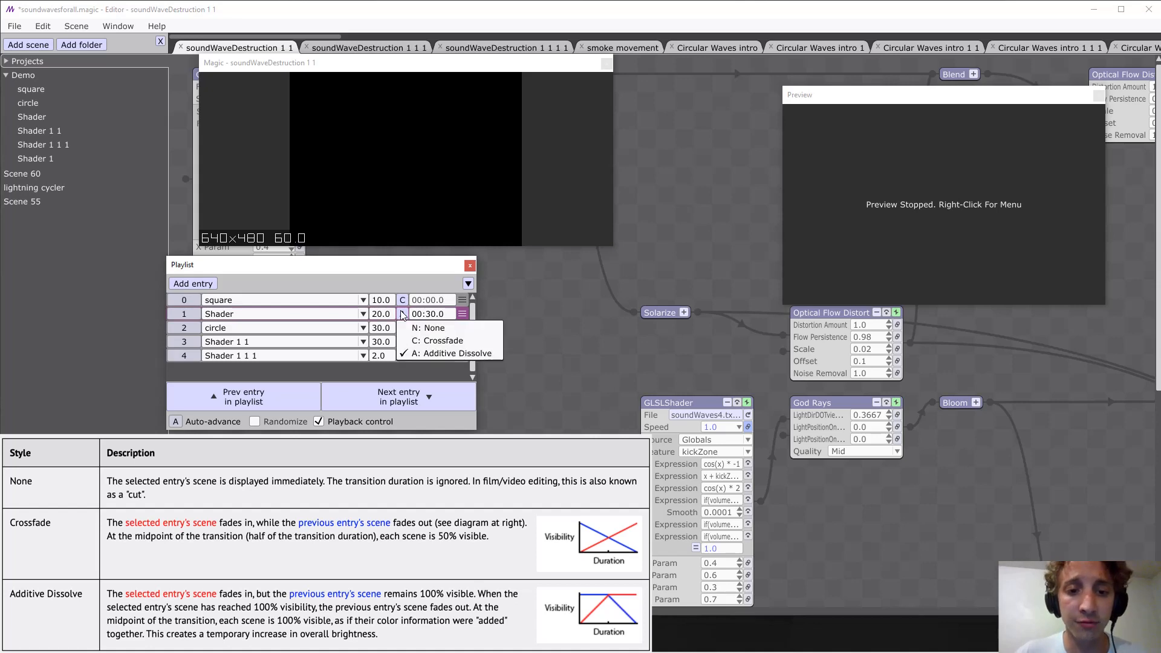
{"action": "left_click", "coordinate": [402, 313]}
{"action": "left_click", "coordinate": [630, 362]}
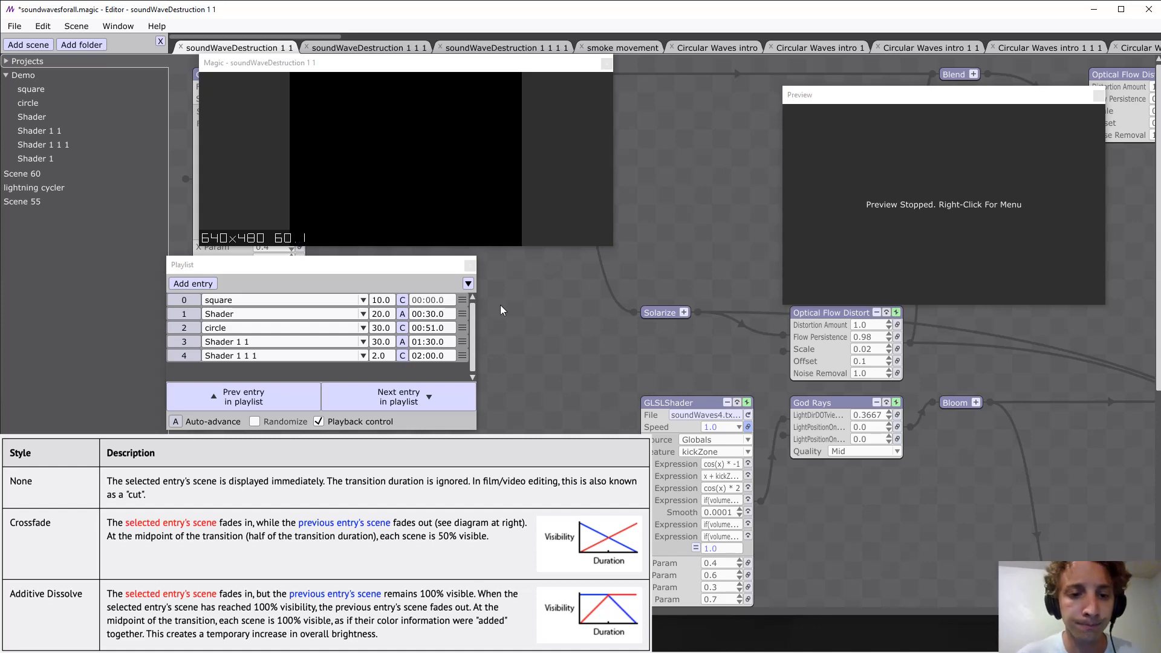
Set the start time of the Shader playlist entry to 60 seconds.
{"action": "left_click", "coordinate": [432, 301]}
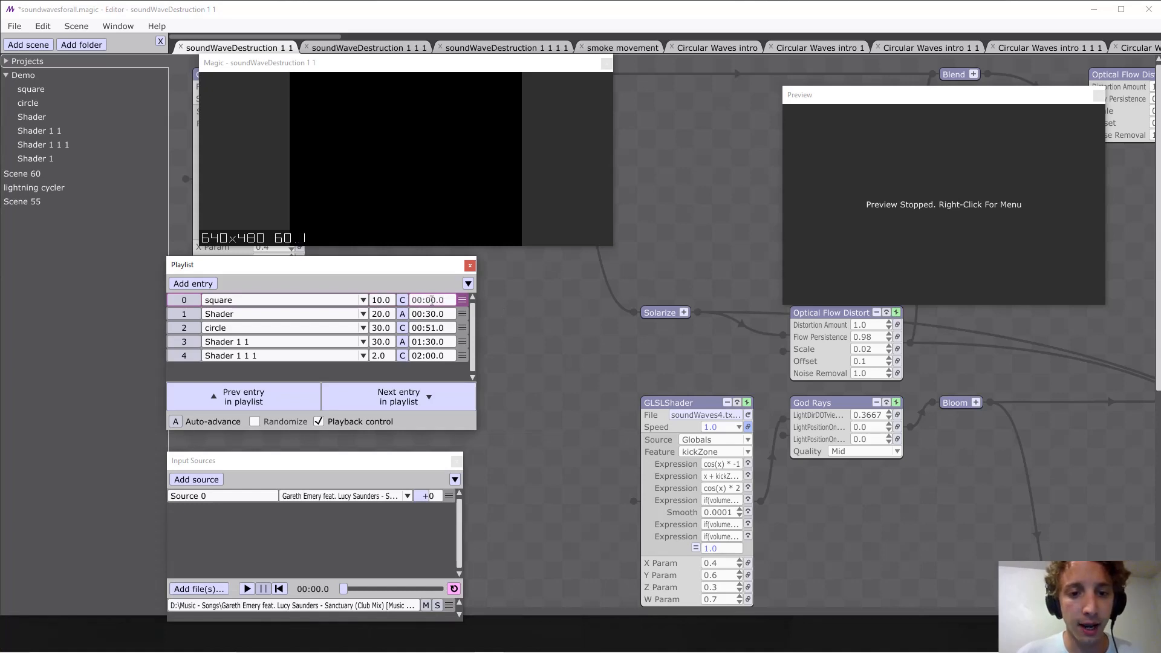
{"action": "left_click_drag", "start_coordinate": [444, 301], "coordinate": [414, 301]}
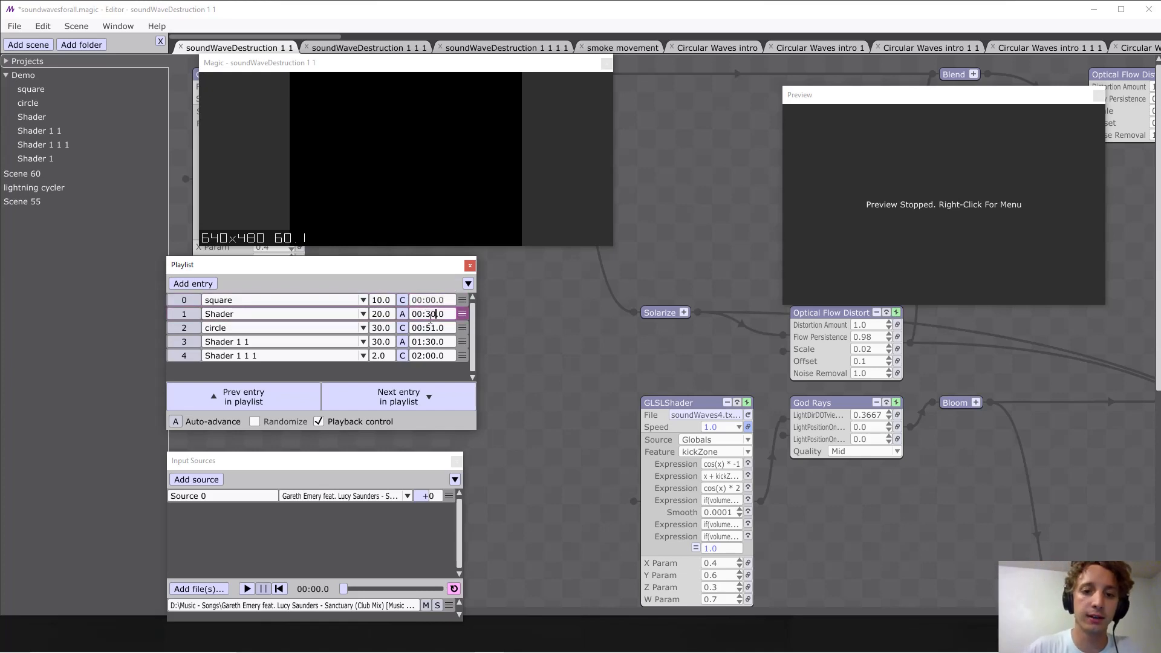
{"action": "key", "text": "BackSpace"}
{"action": "key", "text": "BackSpace"}
{"action": "type", "text": "60"}
{"action": "key", "text": "Return"}
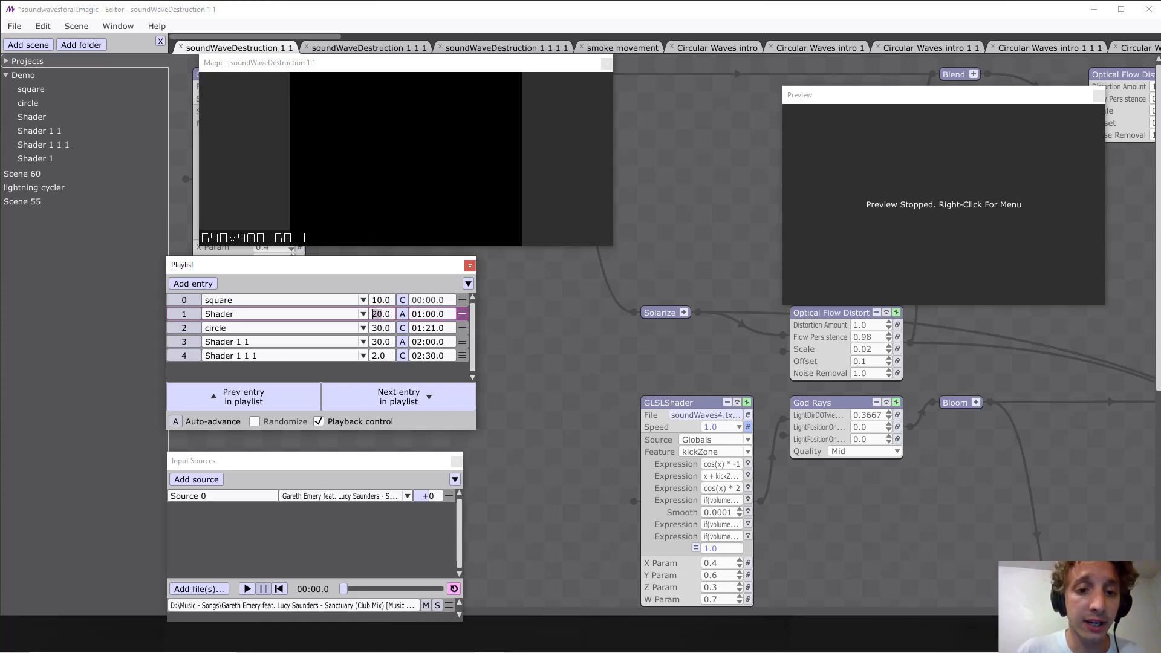
Set the start time of the circle playlist entry to 1:15.
{"action": "left_click", "coordinate": [430, 316]}
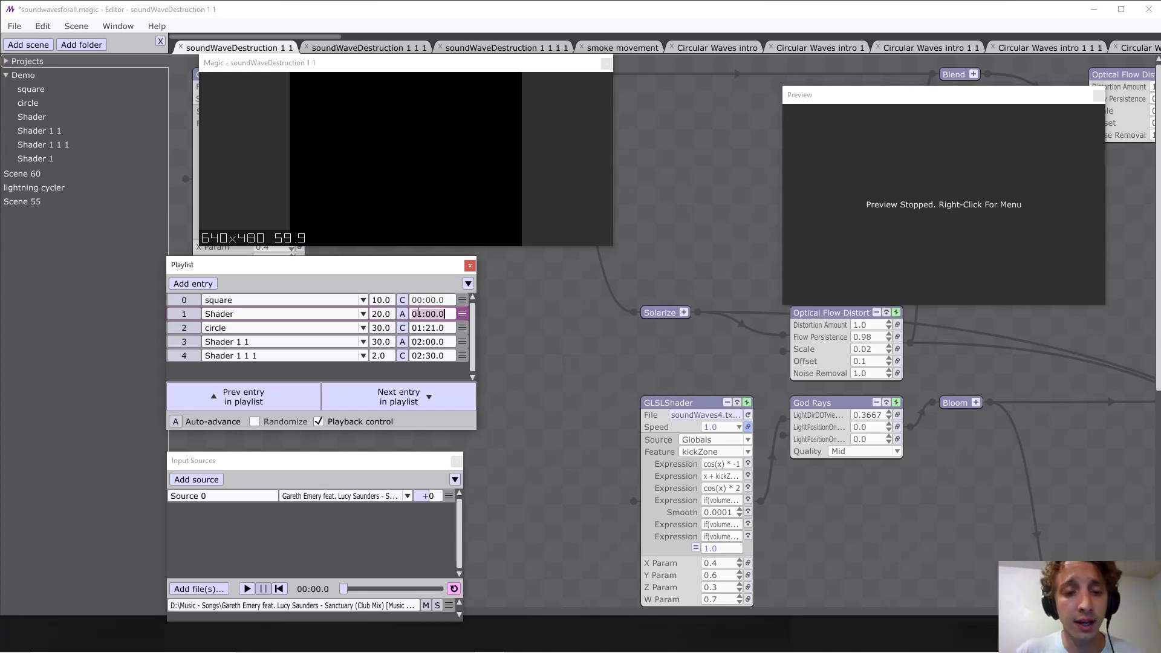
{"action": "left_click", "coordinate": [436, 328]}
{"action": "left_click", "coordinate": [433, 314]}
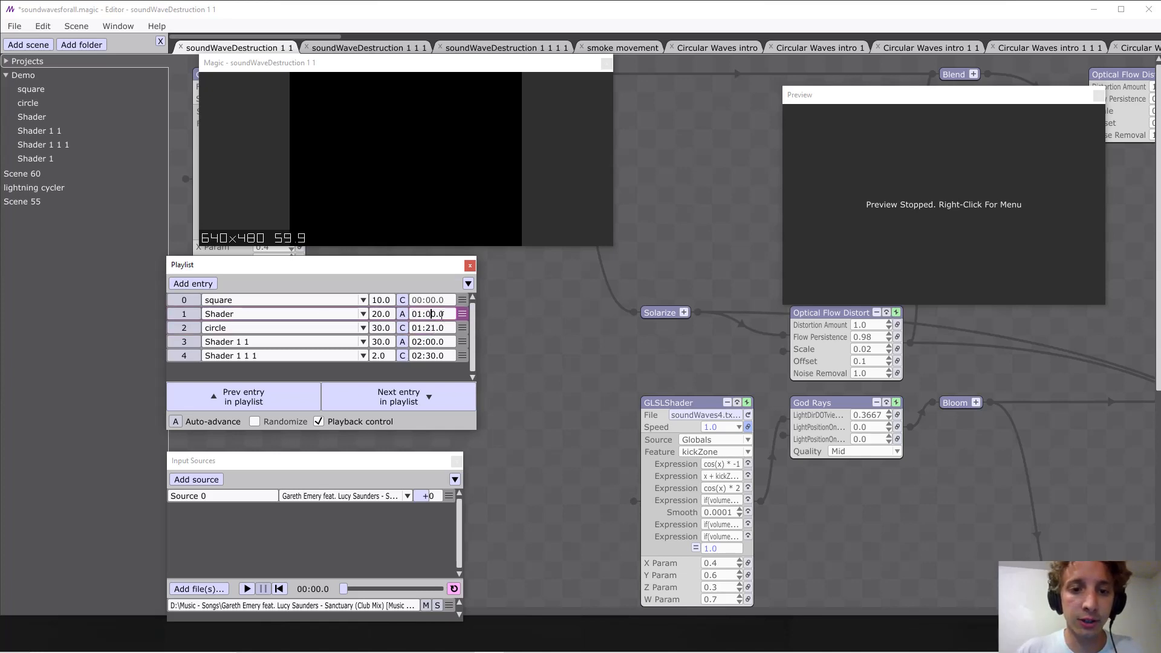
{"action": "mouse_move", "coordinate": [440, 315]}
{"action": "left_mouse_down"}
{"action": "mouse_move", "coordinate": [411, 314]}
{"action": "mouse_move", "coordinate": [425, 314]}
{"action": "left_mouse_up"}
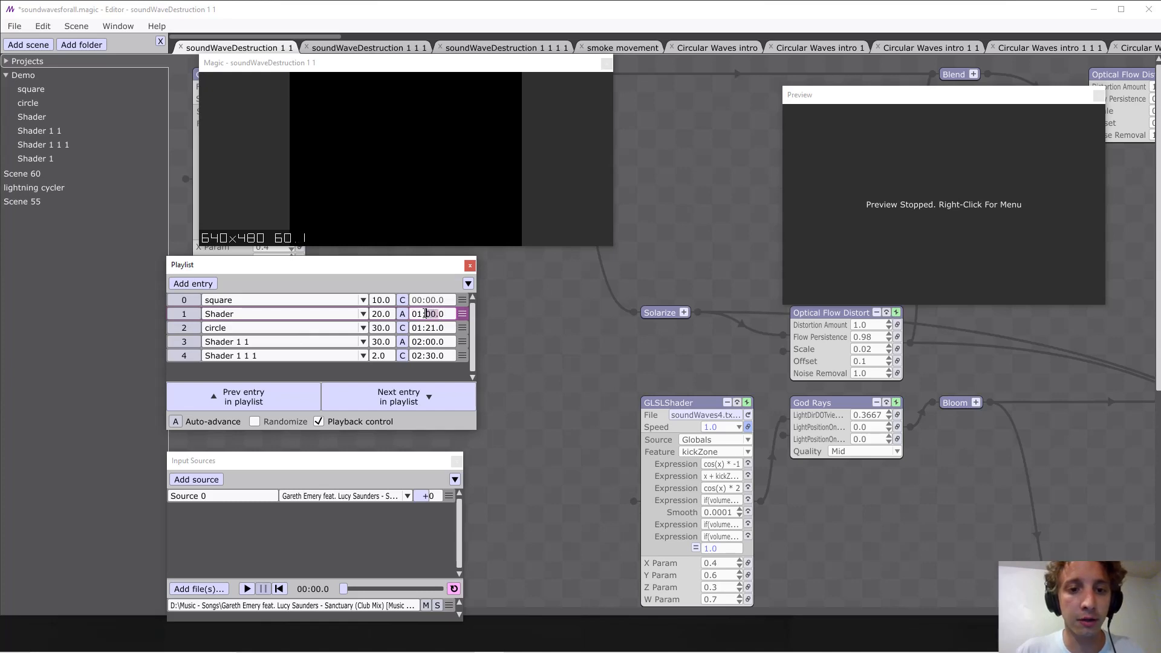
{"action": "left_click", "coordinate": [428, 330]}
{"action": "type", "text": "1"}
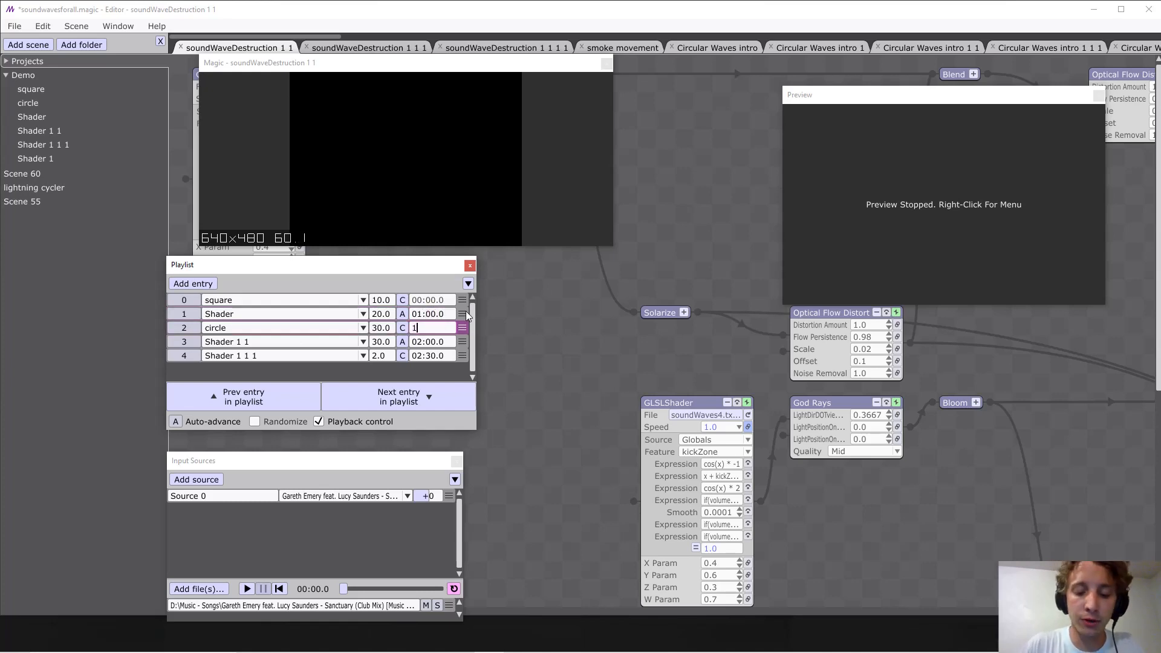
{"action": "type", "text": ":15"}
{"action": "key", "text": "Return"}
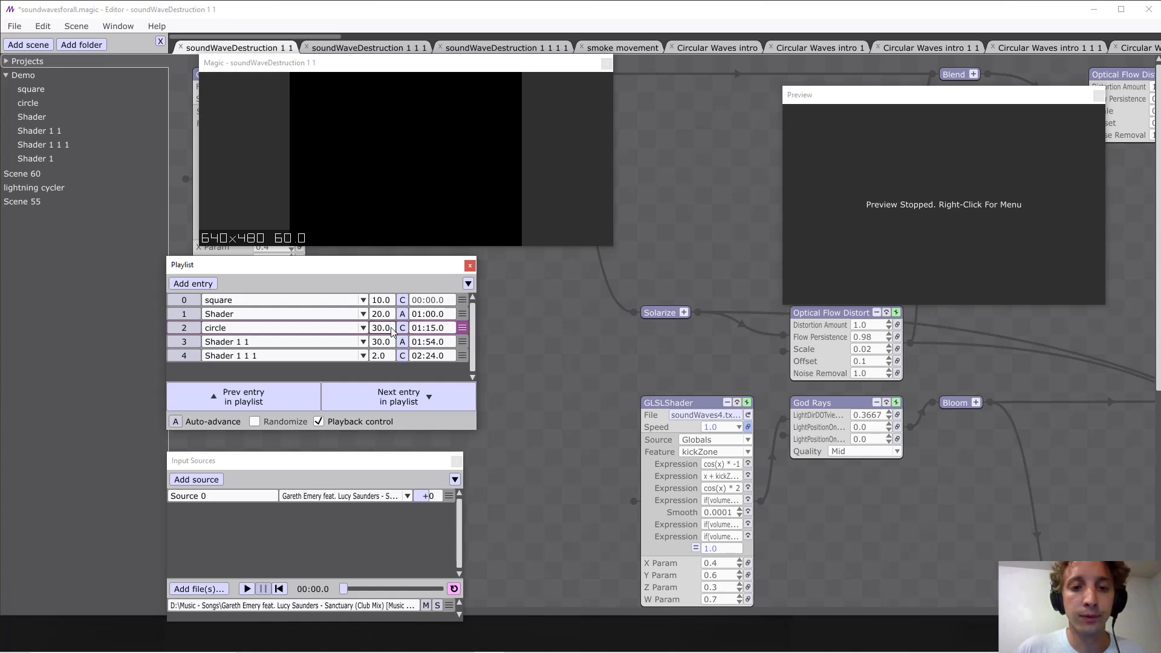
Compare the start times of the Shader and circle entries with the transition duration of the Shader entry.
{"action": "left_click", "coordinate": [425, 330]}
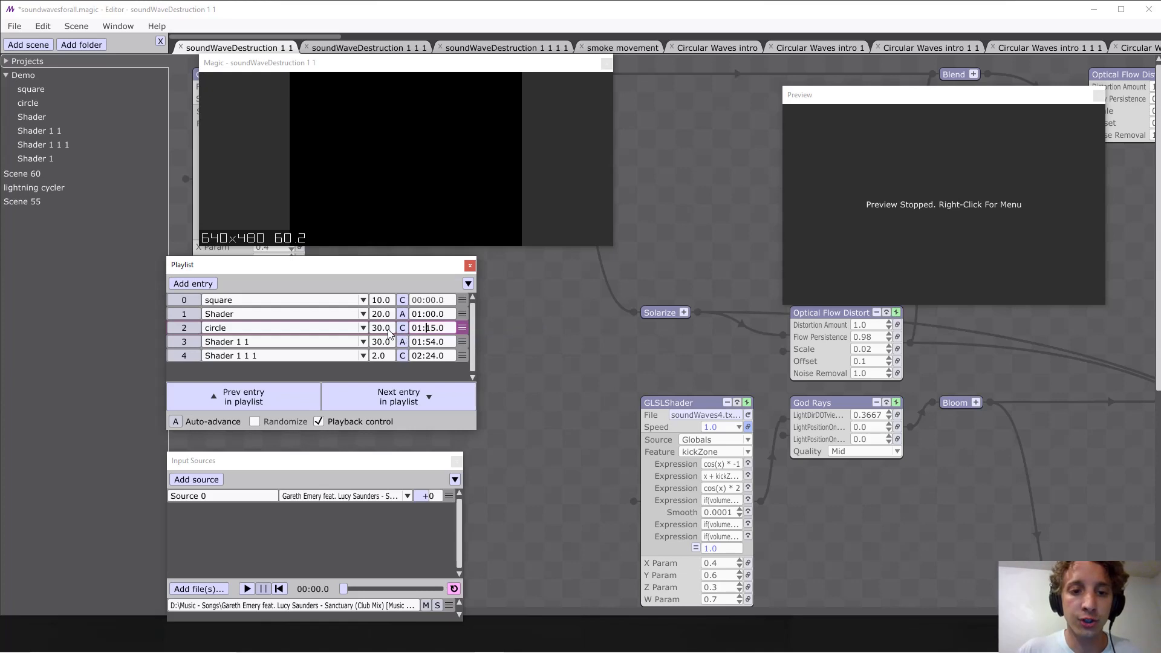
{"action": "left_click", "coordinate": [425, 330]}
{"action": "left_click", "coordinate": [424, 316]}
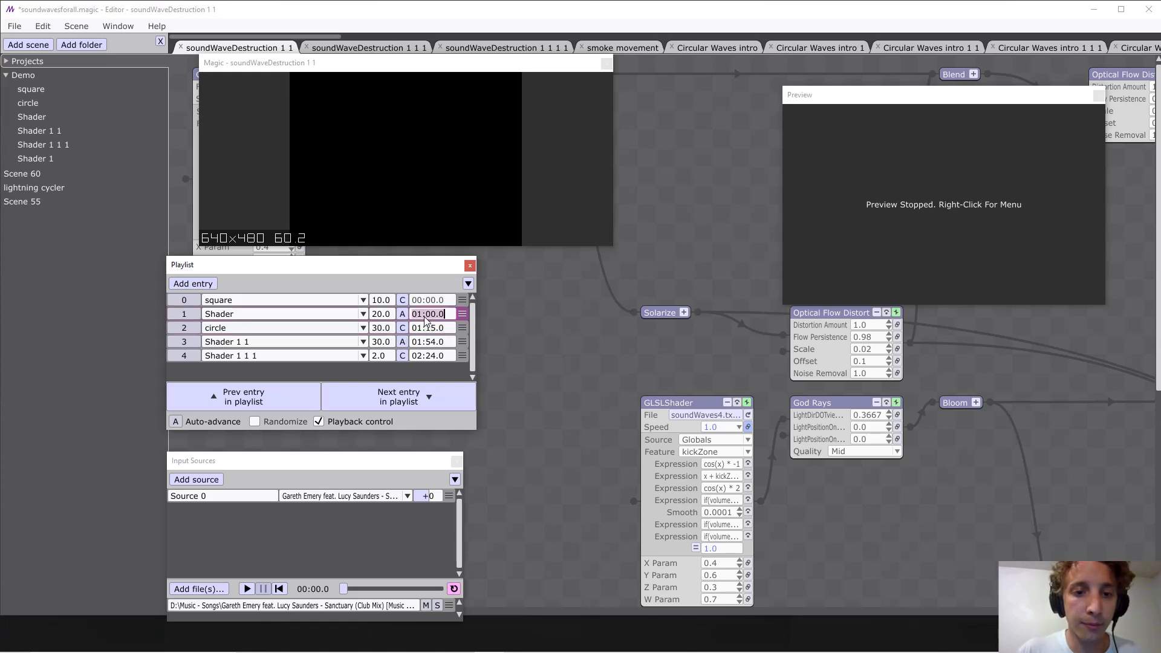
{"action": "key", "text": "Return"}
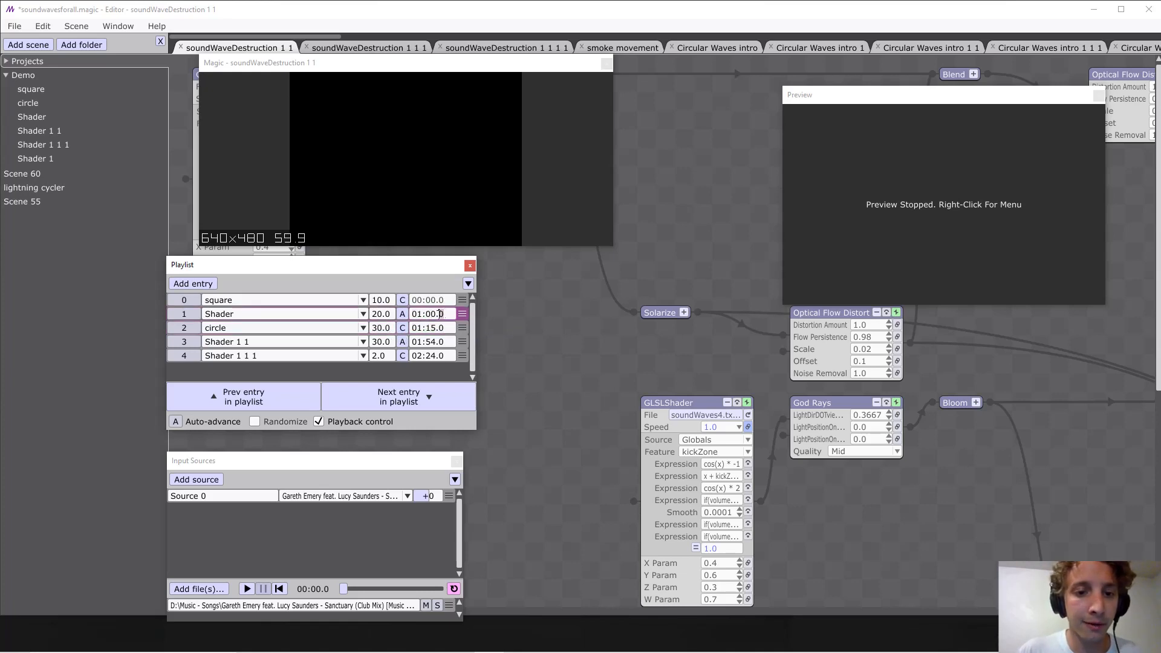
{"action": "left_click", "coordinate": [390, 314]}
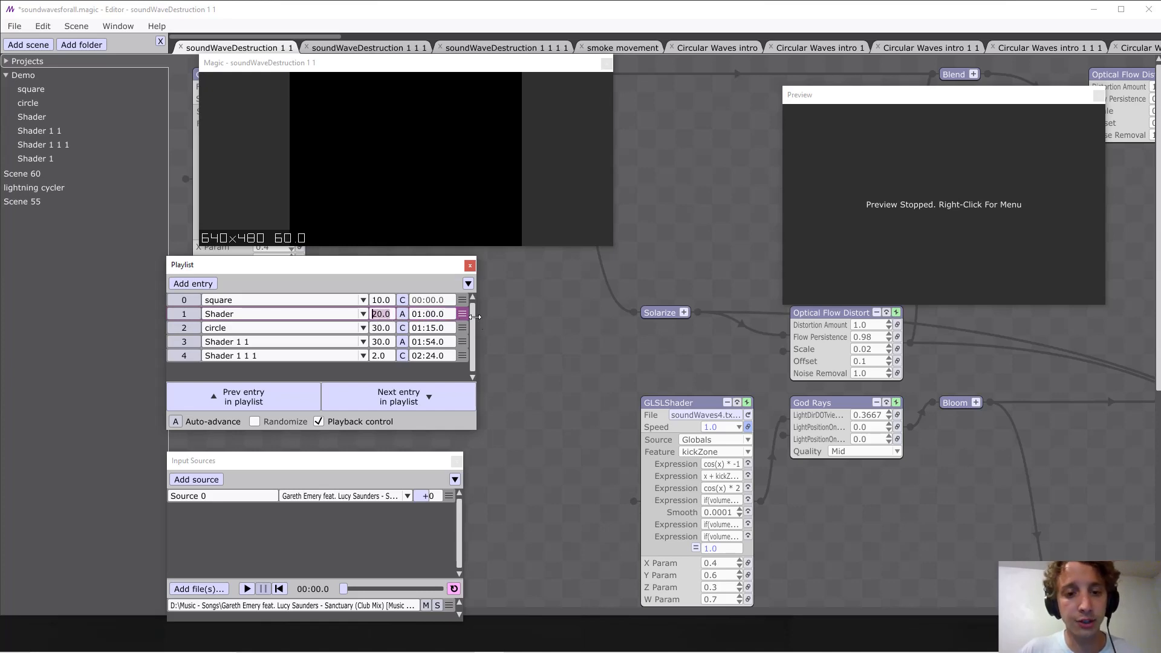
{"action": "left_click", "coordinate": [445, 328]}
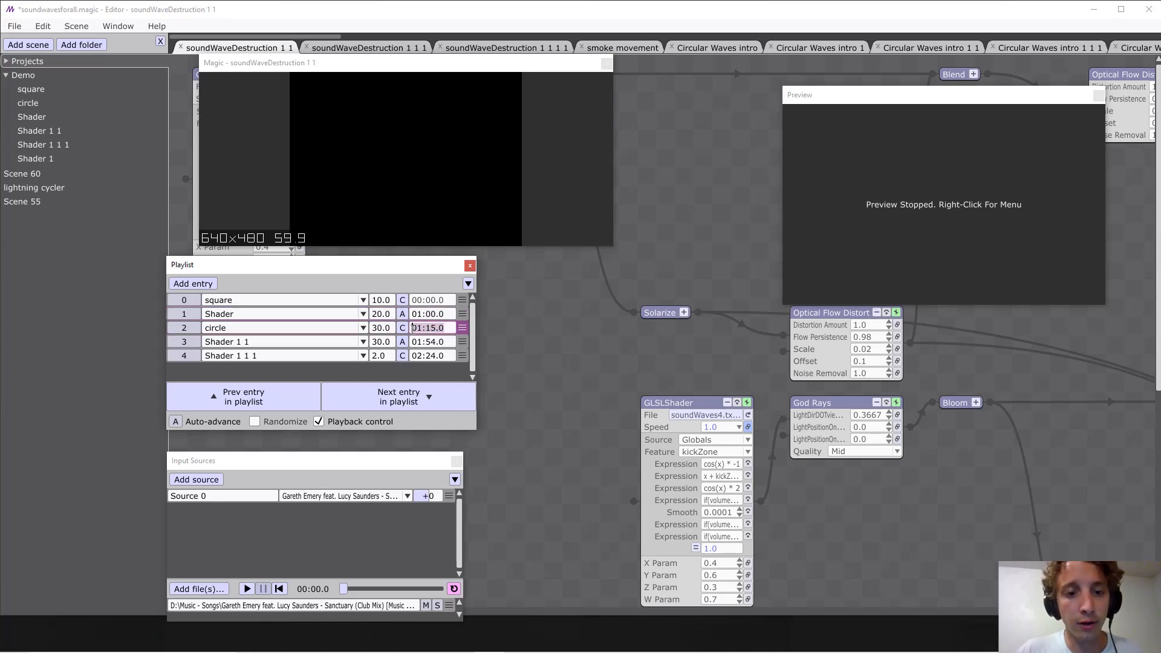
{"action": "left_click", "coordinate": [435, 328]}
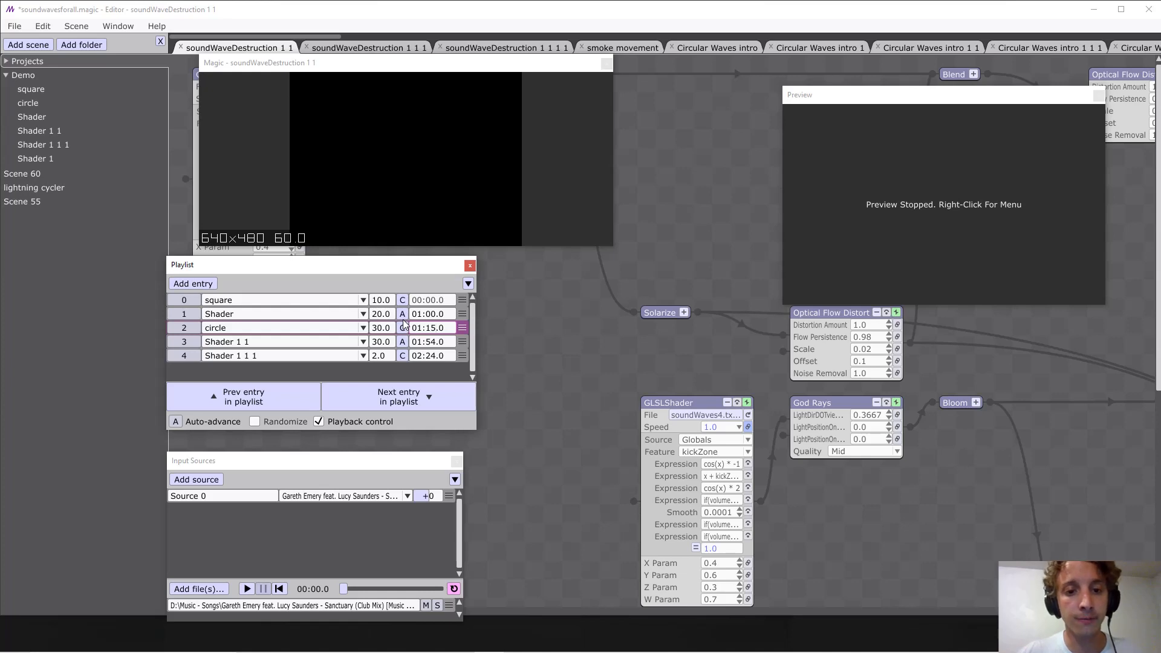
{"action": "left_click", "coordinate": [501, 339]}
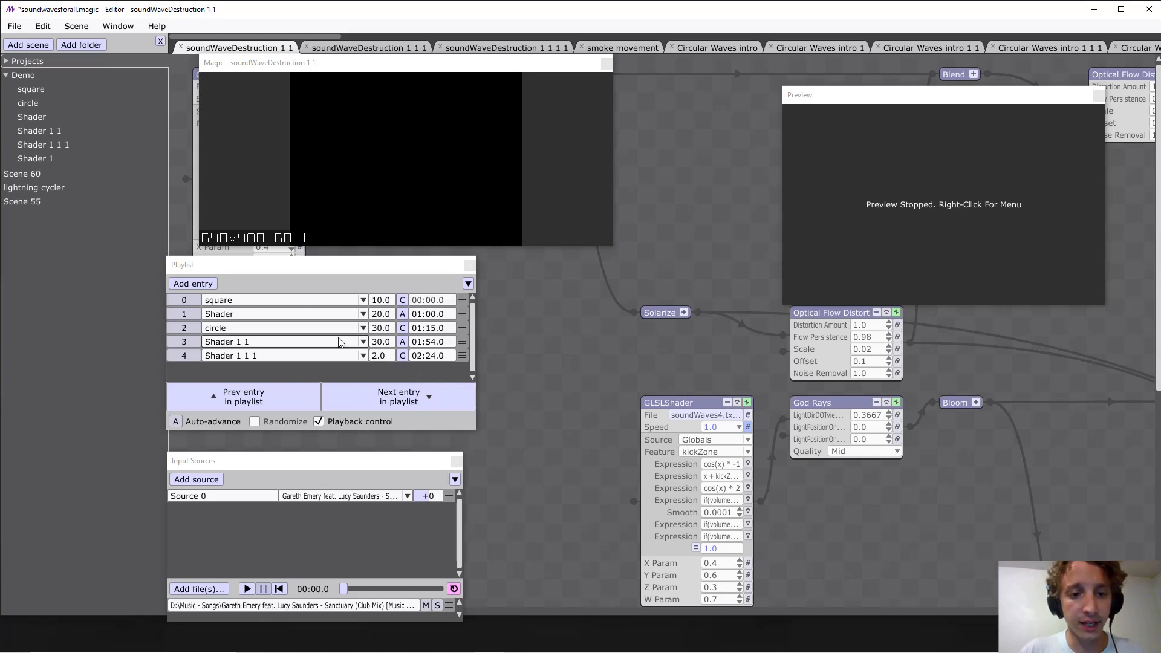
Turn the playlist's Playback control off and back on, and toggle Auto-advance.
{"action": "left_click", "coordinate": [324, 422]}
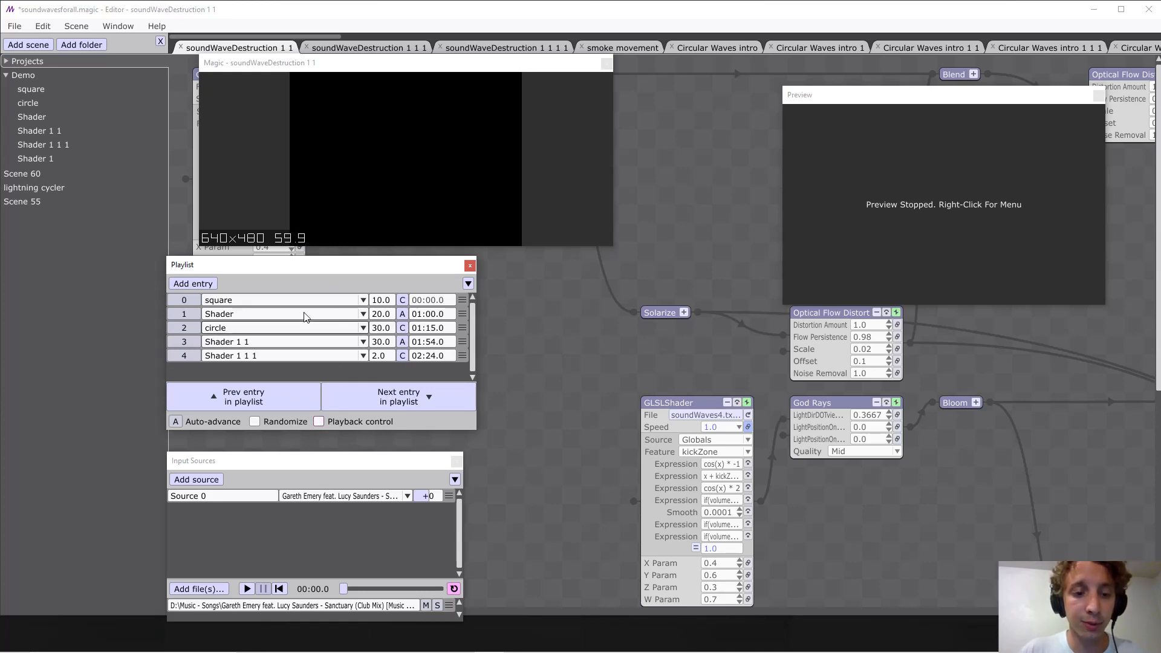
{"action": "left_click", "coordinate": [318, 423]}
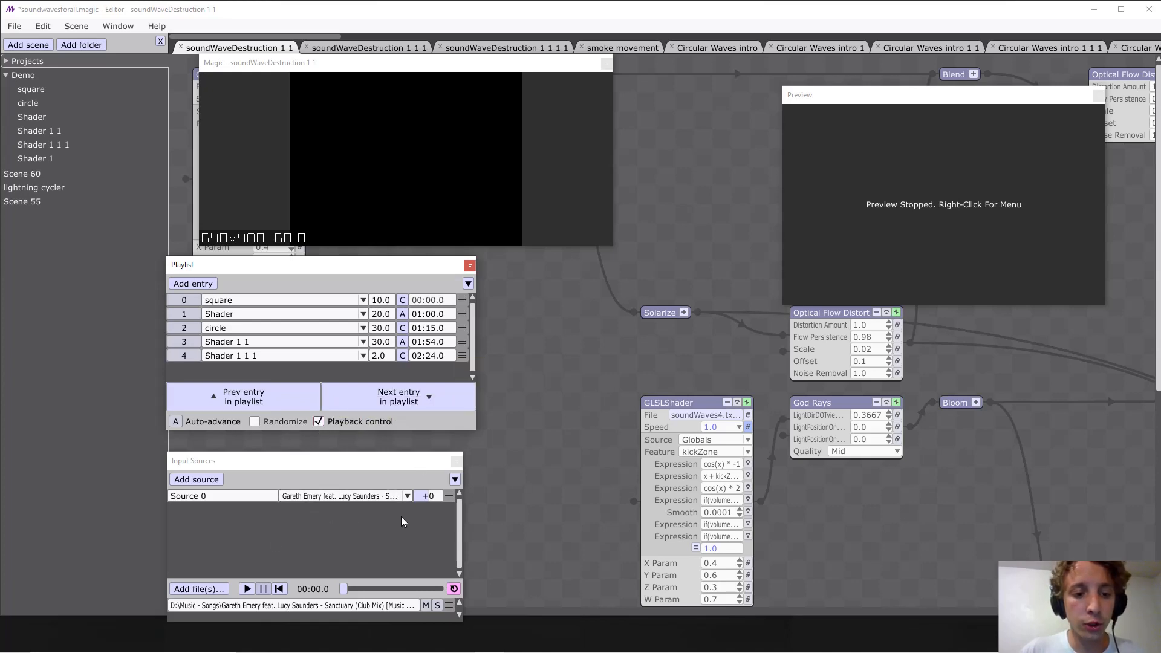
{"action": "left_click", "coordinate": [176, 421]}
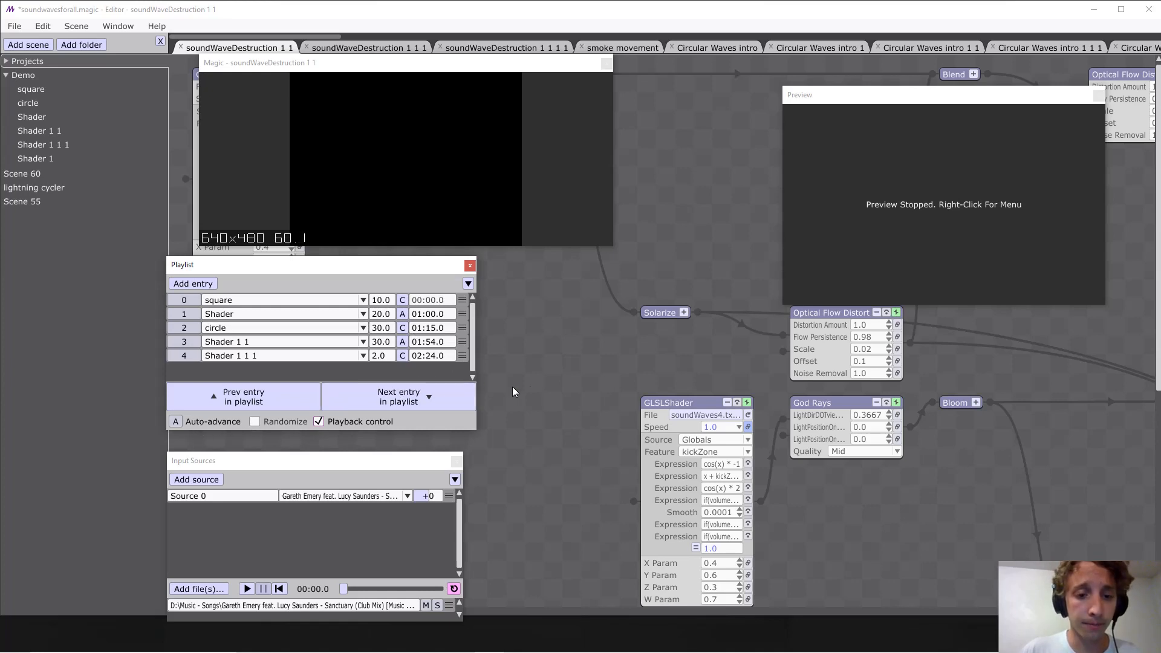
Advance through the playlist entries up to Shader 1 1 1, and step back and forth until circle is the active entry.
{"action": "left_click", "coordinate": [353, 396]}
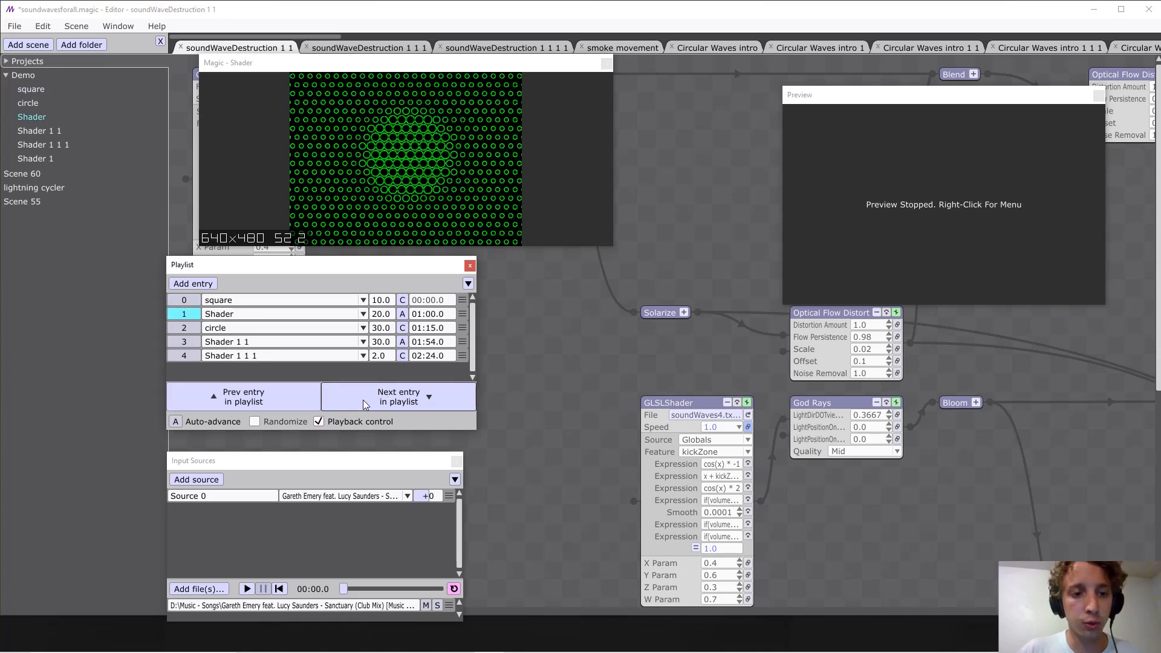
{"action": "left_click", "coordinate": [363, 401]}
{"action": "left_click", "coordinate": [364, 402]}
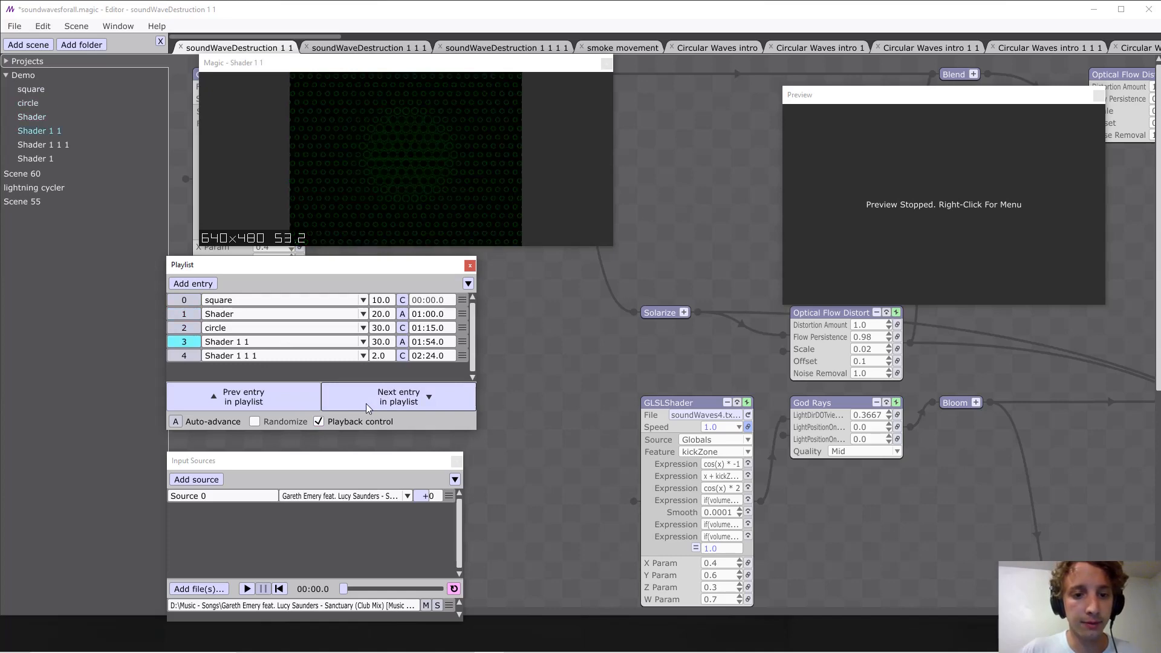
{"action": "left_click", "coordinate": [365, 404]}
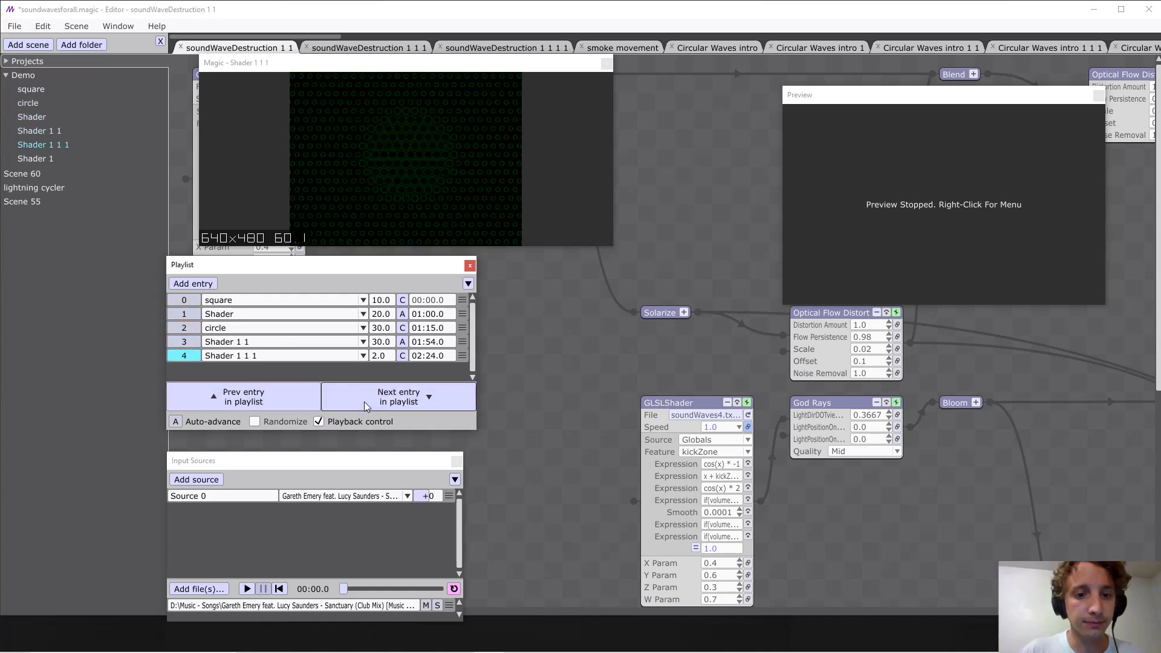
{"action": "left_click", "coordinate": [263, 397]}
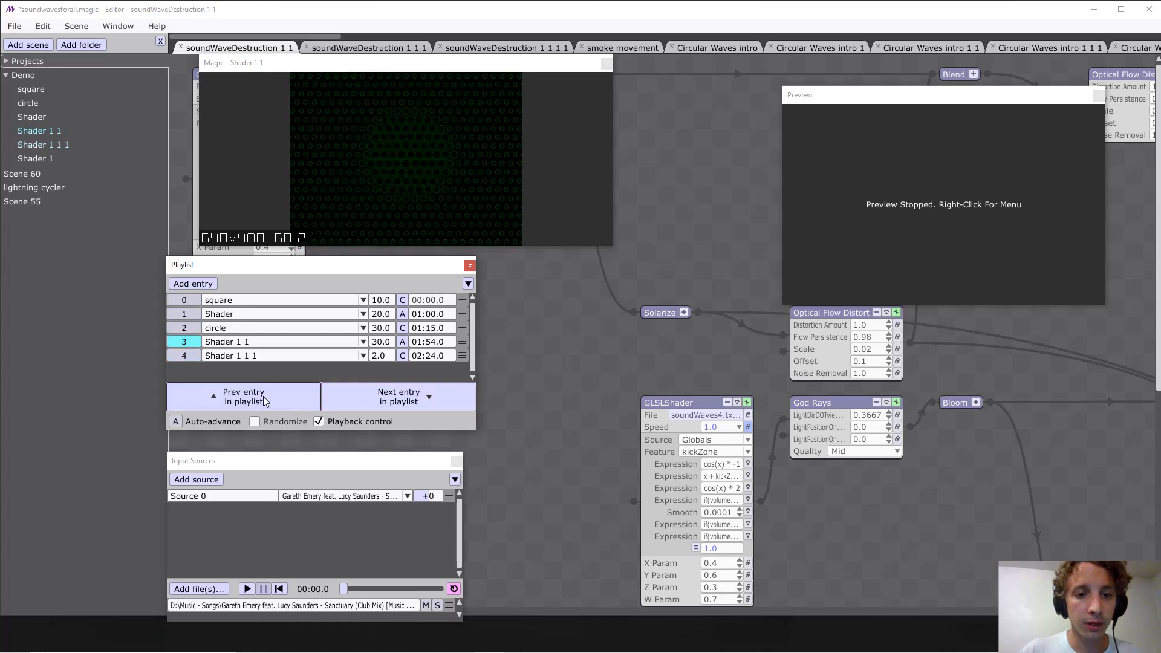
{"action": "left_click", "coordinate": [263, 397]}
{"action": "left_click", "coordinate": [419, 401]}
{"action": "left_click", "coordinate": [311, 401]}
{"action": "left_click", "coordinate": [349, 401]}
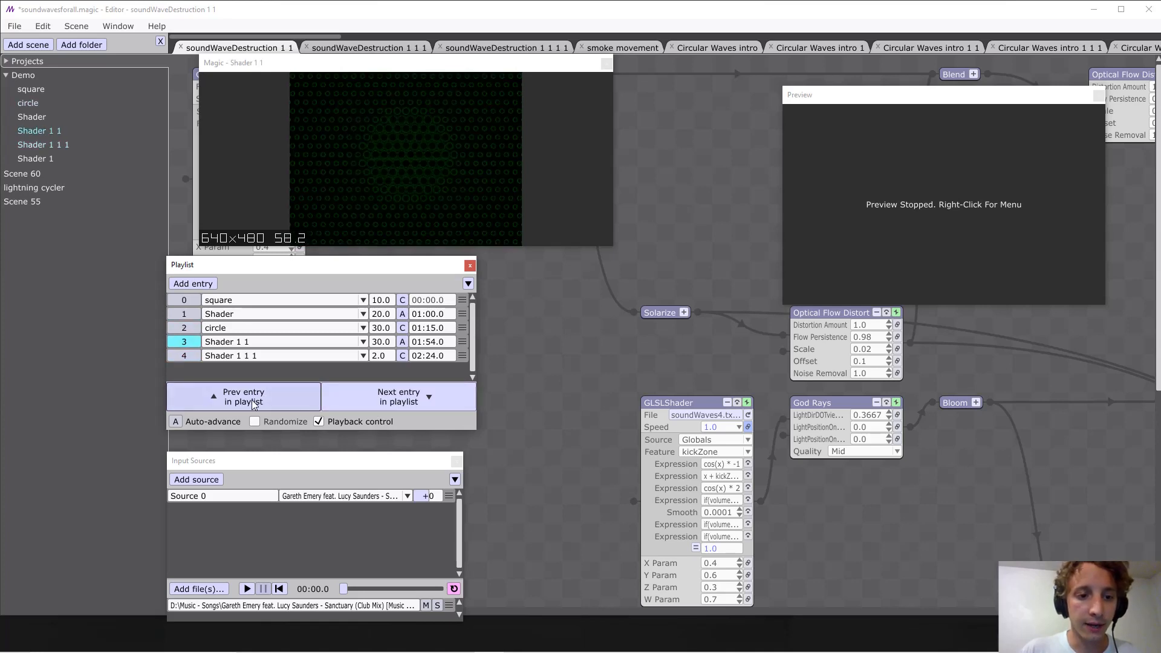
{"action": "left_click", "coordinate": [253, 402]}
Enable Auto-advance and play the music source from the start at a lower system volume.
{"action": "left_click", "coordinate": [178, 422]}
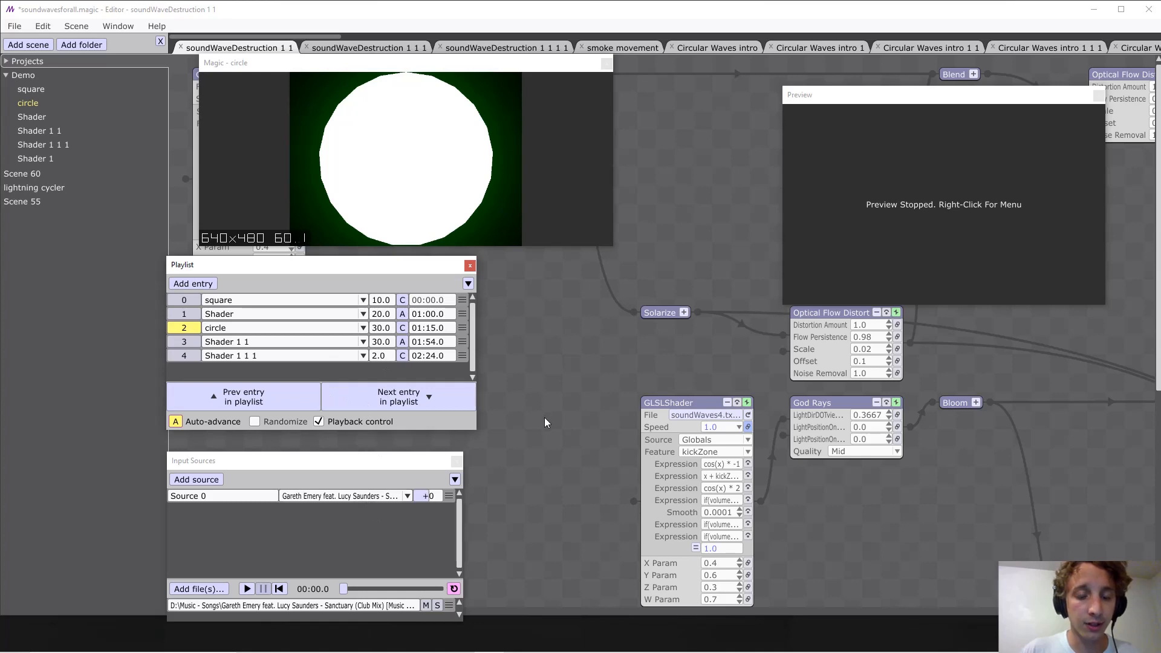
{"action": "key", "text": "space"}
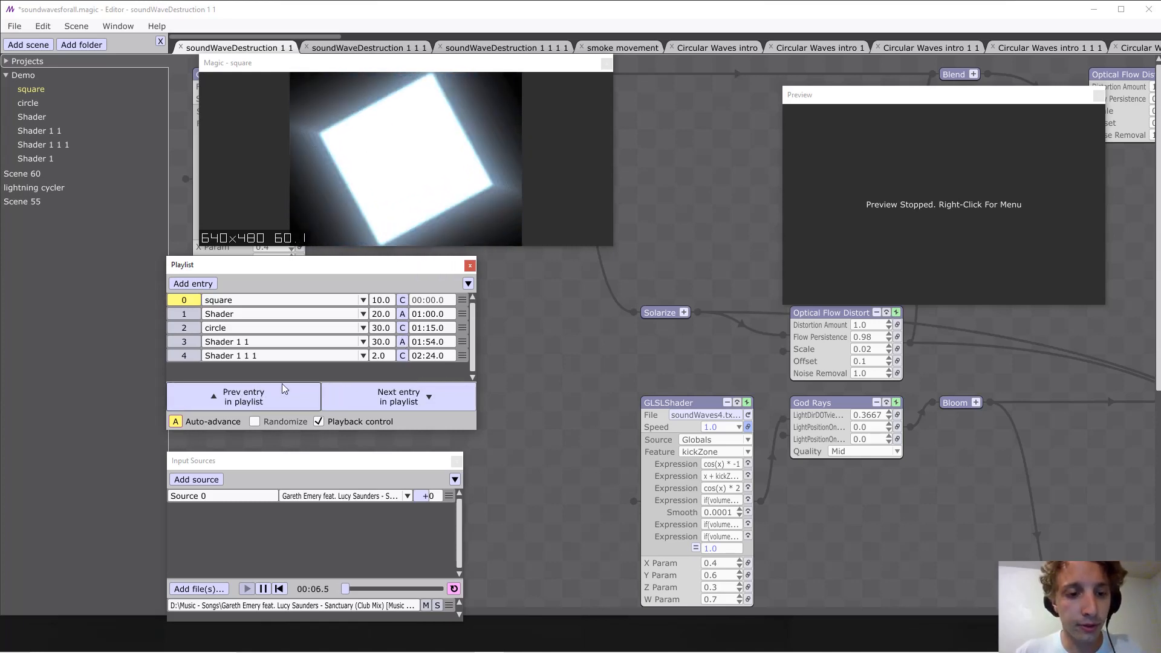
{"action": "key", "text": "XF86AudioLowerVolume"}
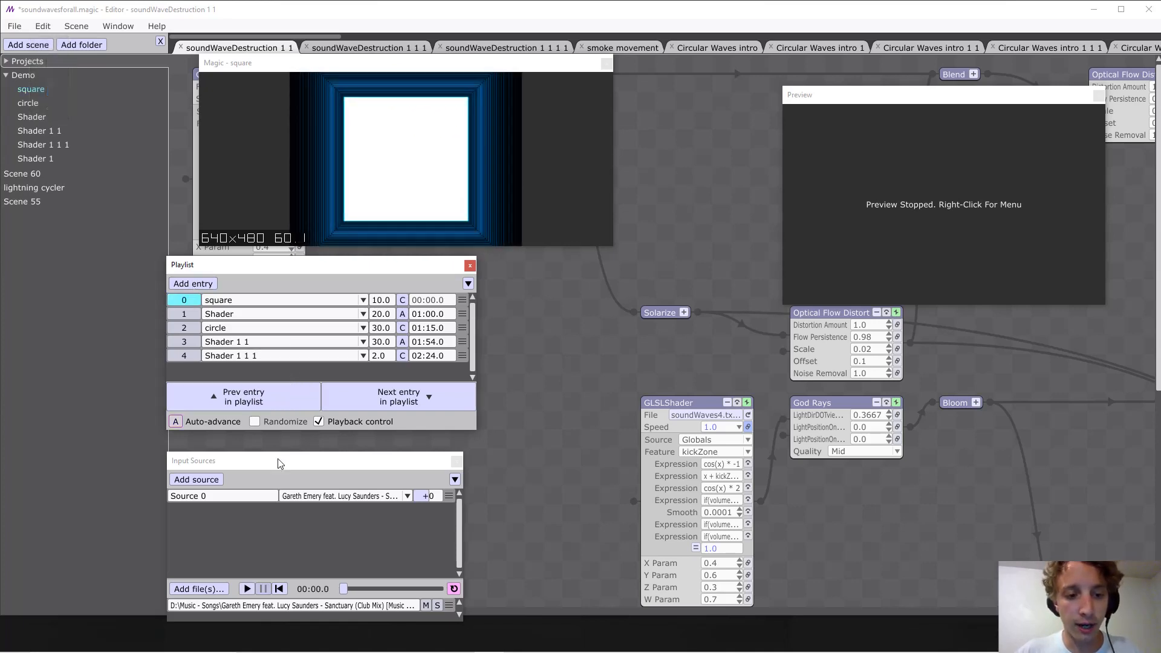
{"action": "key", "text": "space"}
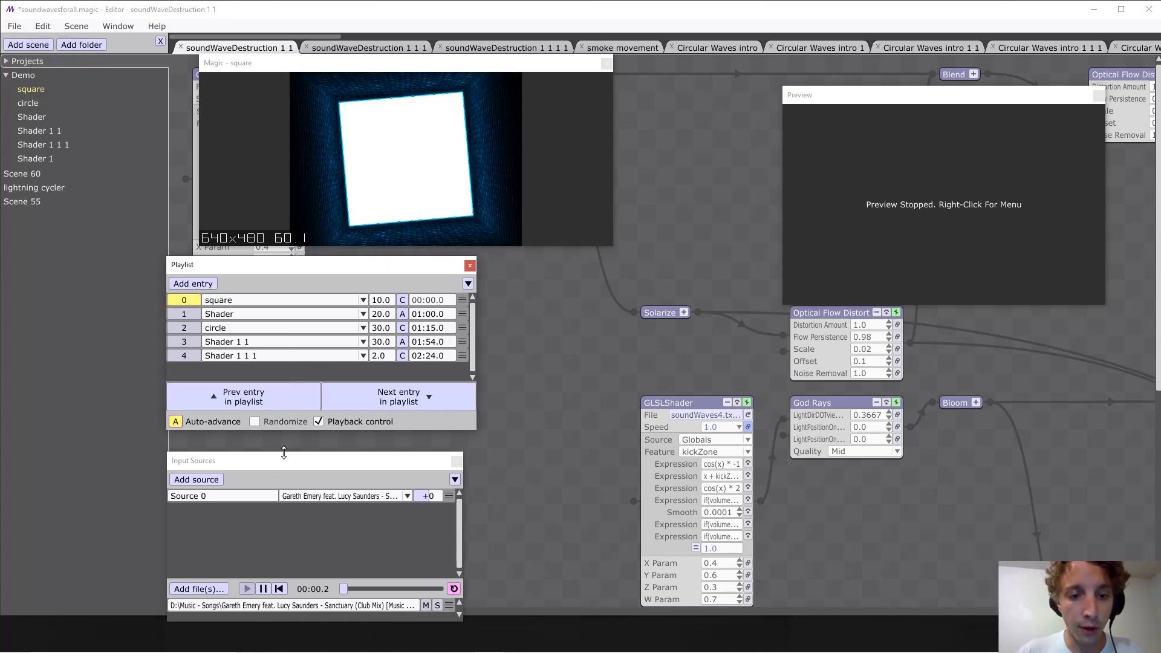
Switch to the Shader 1 1 entry during playback and examine its start time and transition duration.
{"action": "left_click", "coordinate": [191, 341]}
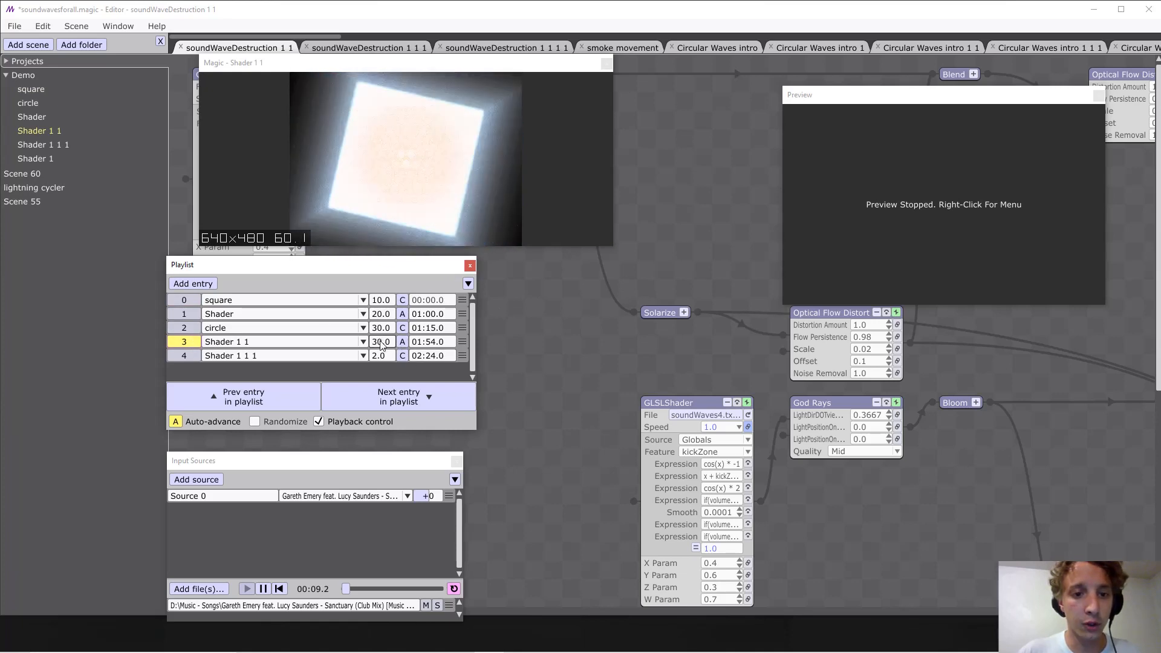
{"action": "double_click", "coordinate": [429, 342]}
{"action": "left_click_drag", "start_coordinate": [371, 342], "coordinate": [392, 347]}
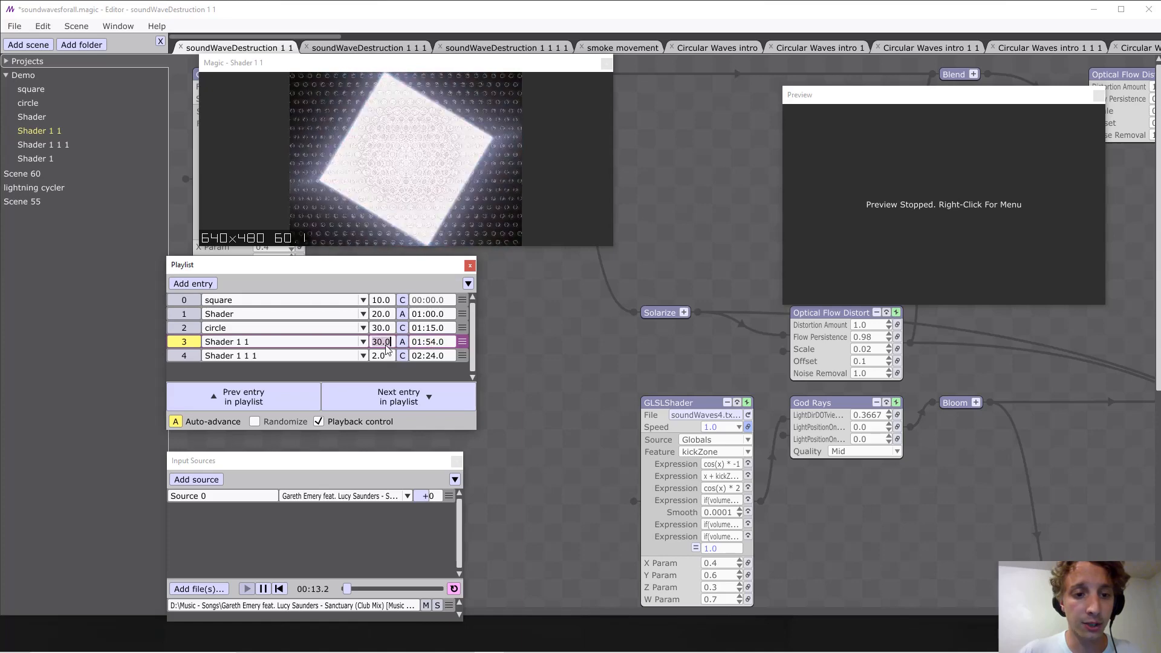
{"action": "left_click", "coordinate": [507, 372]}
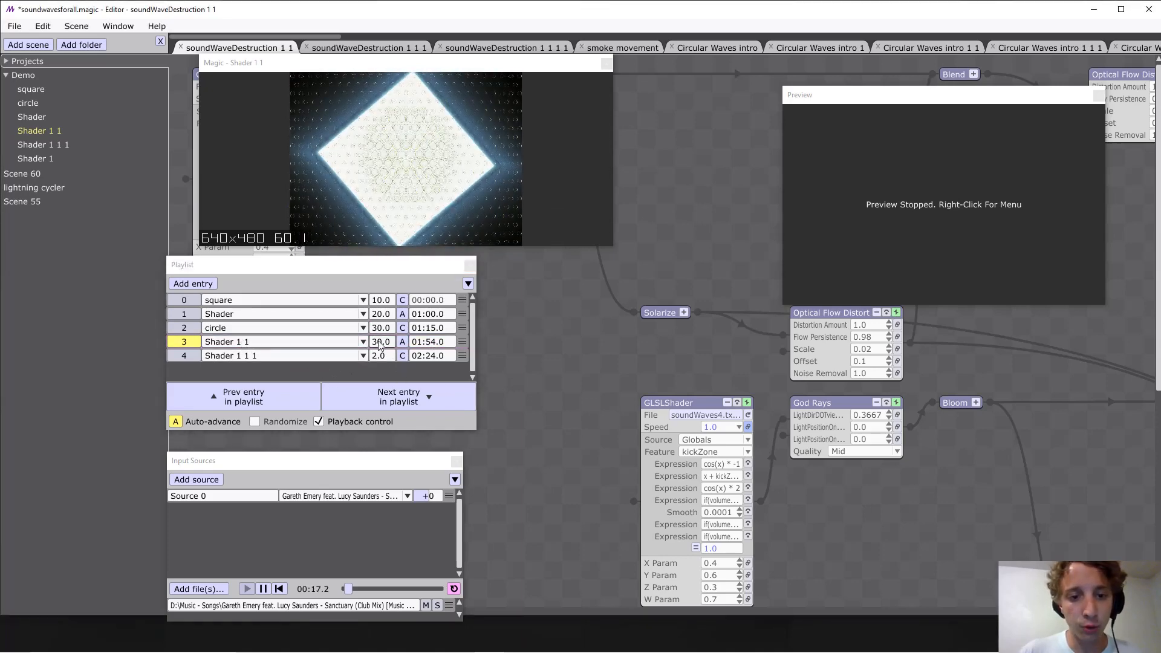
Step back and forth between playlist entries during playback, ending on the circle entry.
{"action": "left_click", "coordinate": [306, 395]}
{"action": "left_click", "coordinate": [390, 395]}
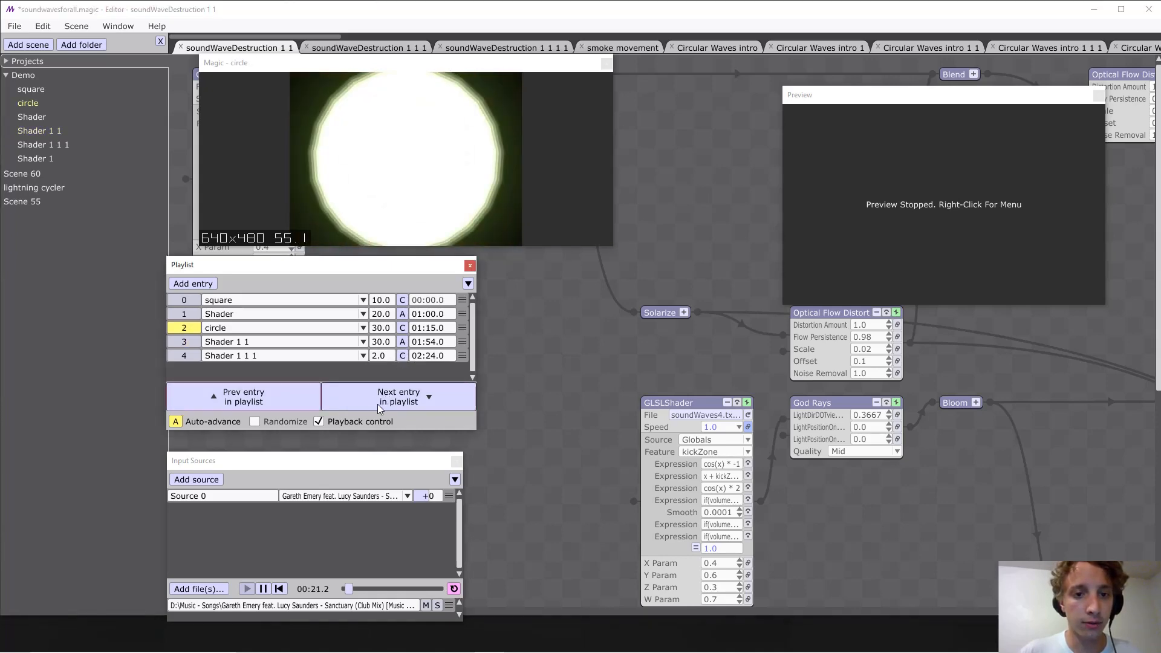
{"action": "left_click", "coordinate": [316, 400]}
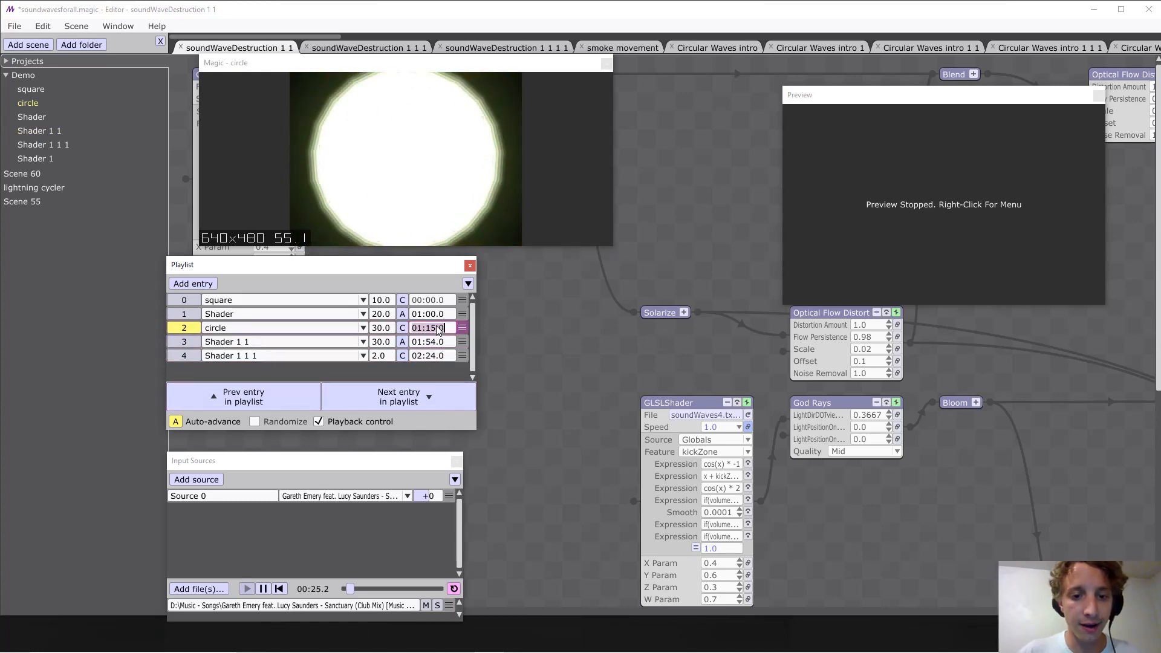
Toggle Auto-advance during playback, leaving it off on the circle entry.
{"action": "left_click", "coordinate": [180, 422]}
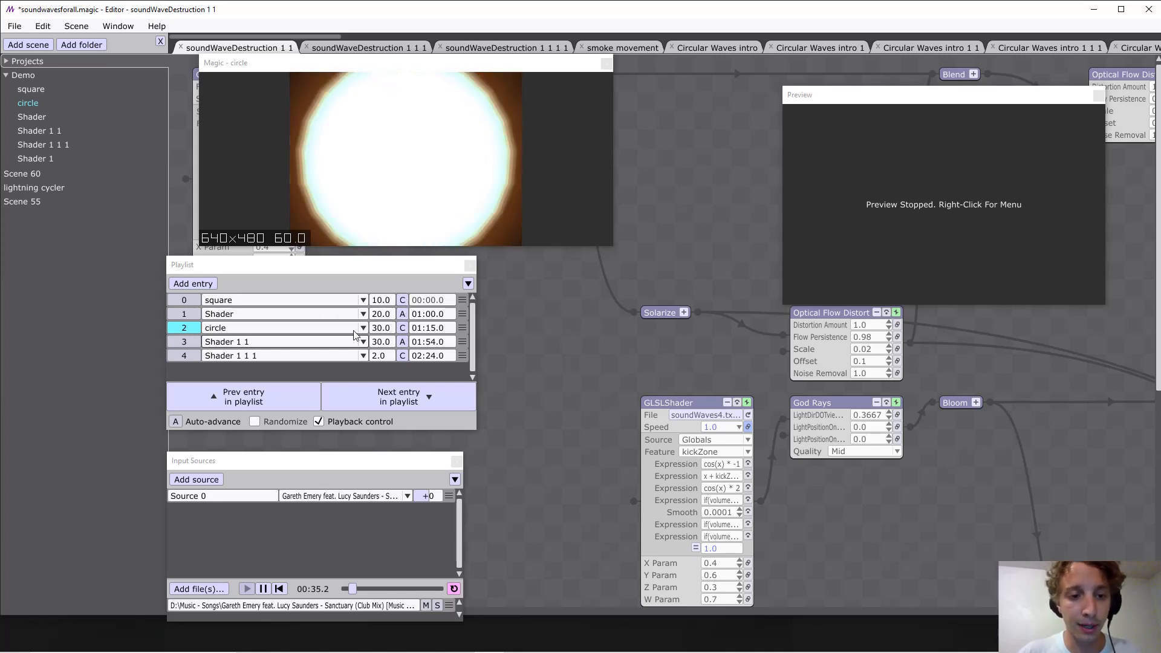
{"action": "left_click", "coordinate": [179, 421]}
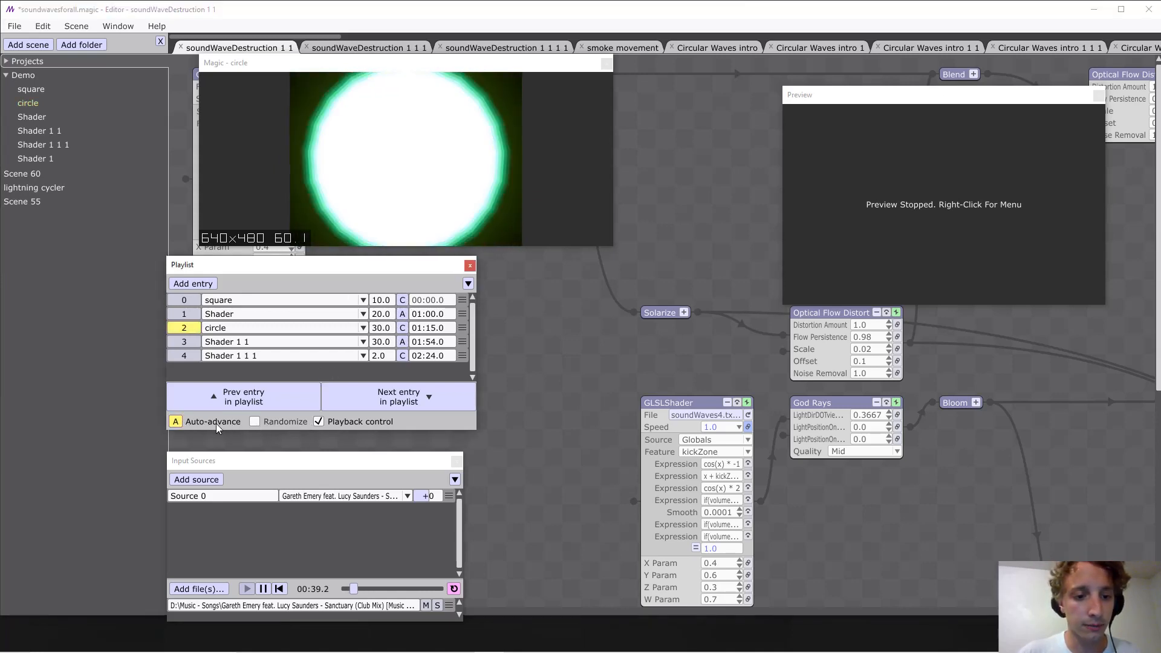
{"action": "left_click", "coordinate": [179, 421]}
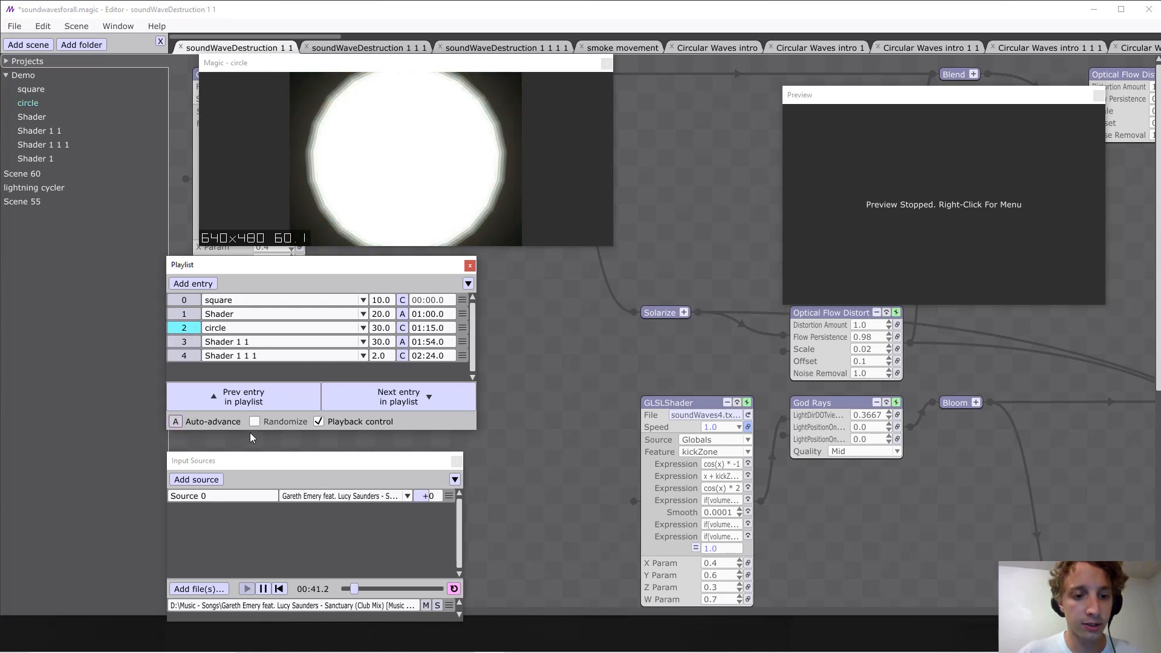
Stop the music, switch the playlist from Playback control to Randomize, and restart playback with Auto-advance on.
{"action": "key", "text": "space"}
{"action": "left_click", "coordinate": [319, 423]}
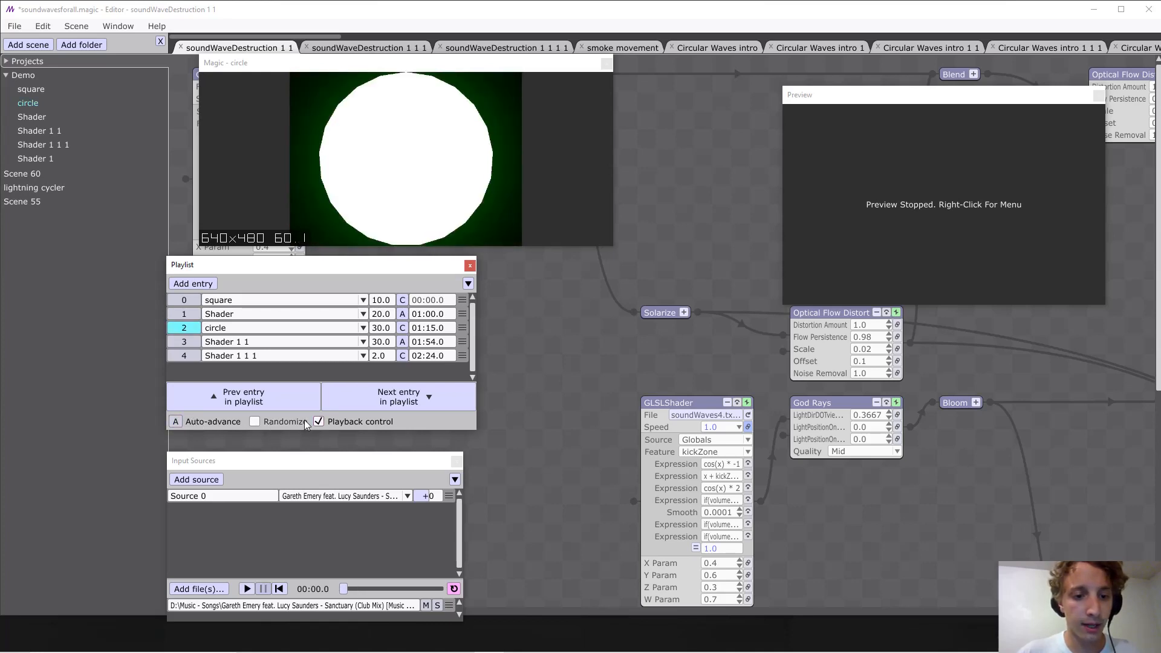
{"action": "left_click", "coordinate": [254, 422]}
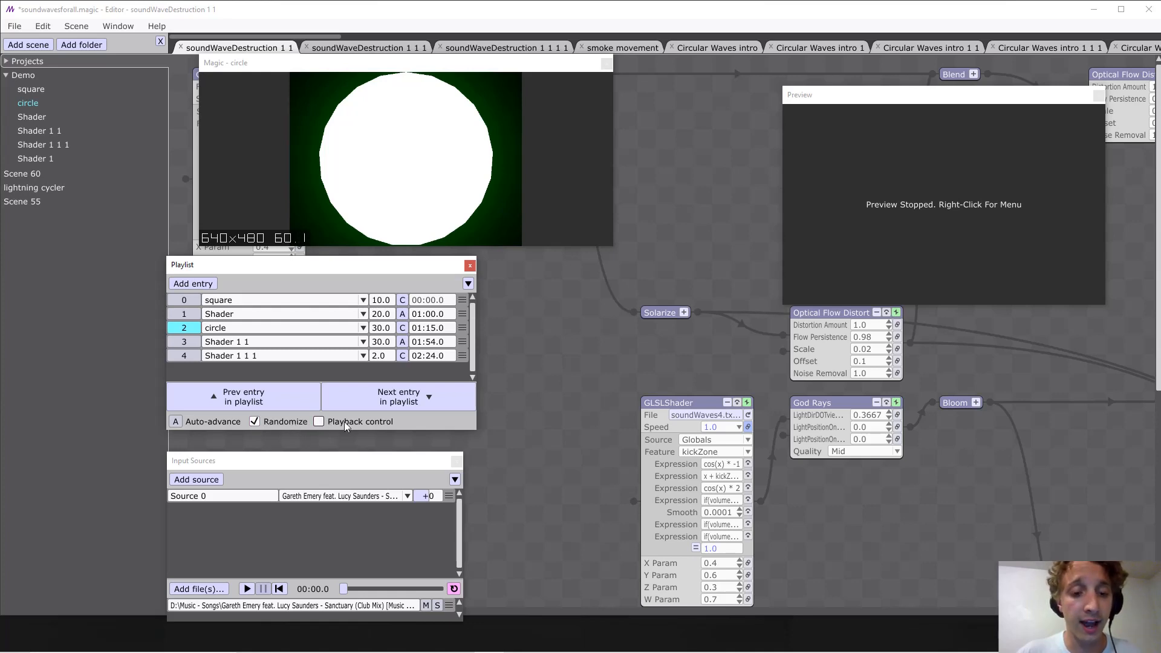
{"action": "key", "text": "space"}
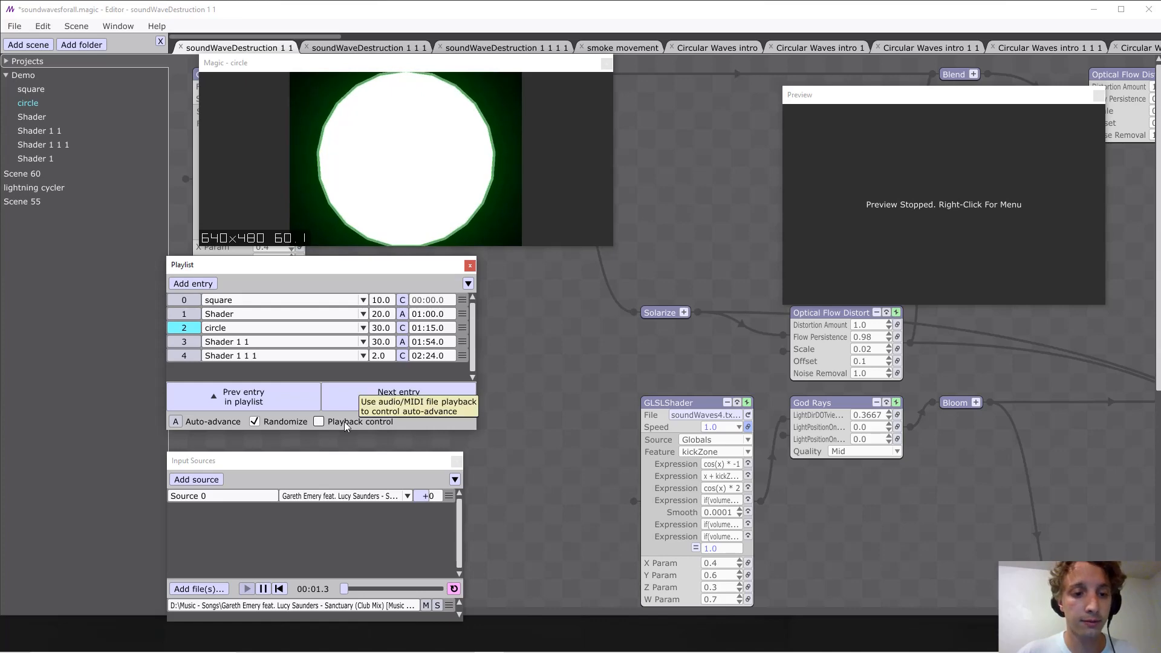
{"action": "left_click", "coordinate": [185, 421]}
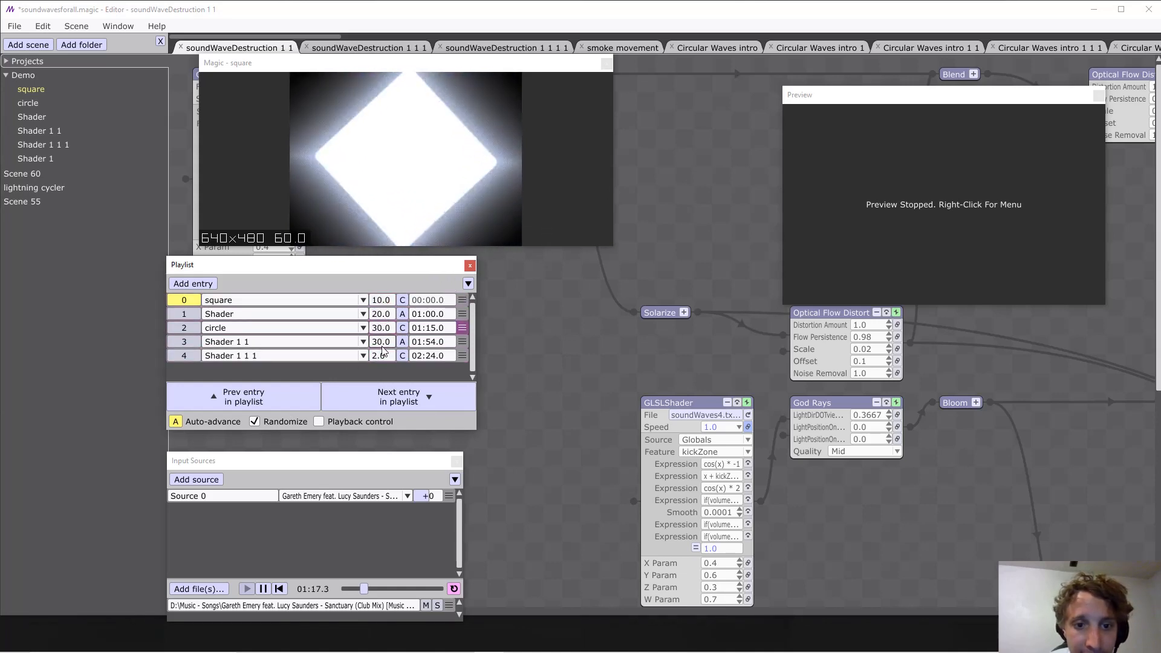
Turn off Randomize and Auto-advance and re-enable Playback control for the playlist.
{"action": "left_click", "coordinate": [255, 422]}
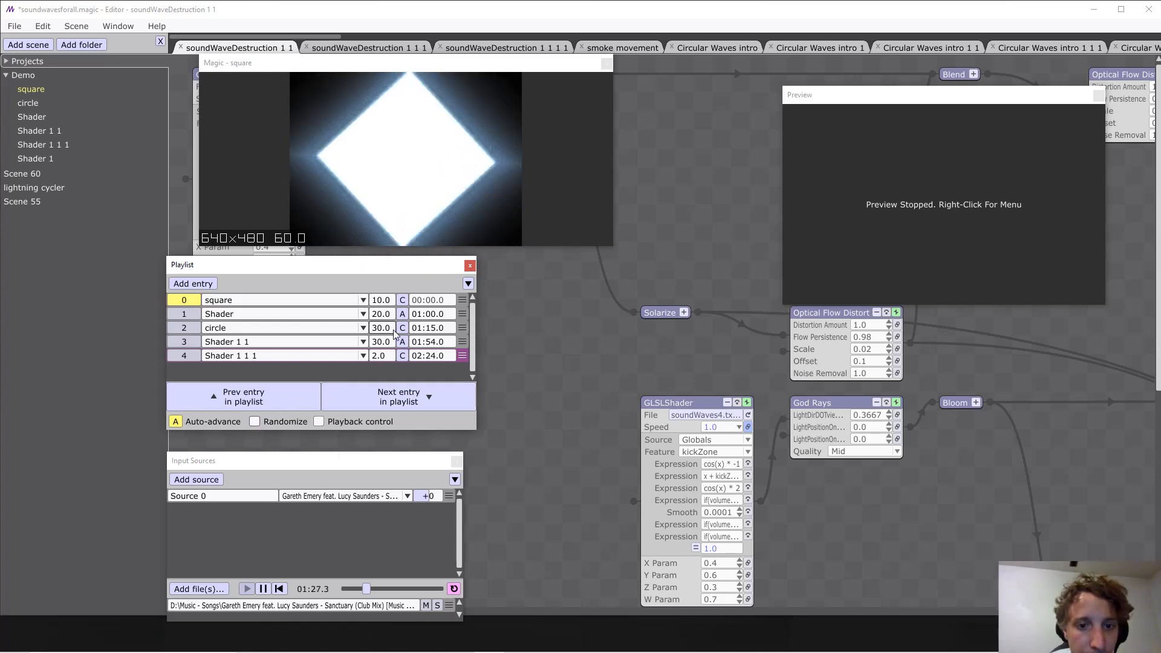
{"action": "left_click", "coordinate": [318, 422]}
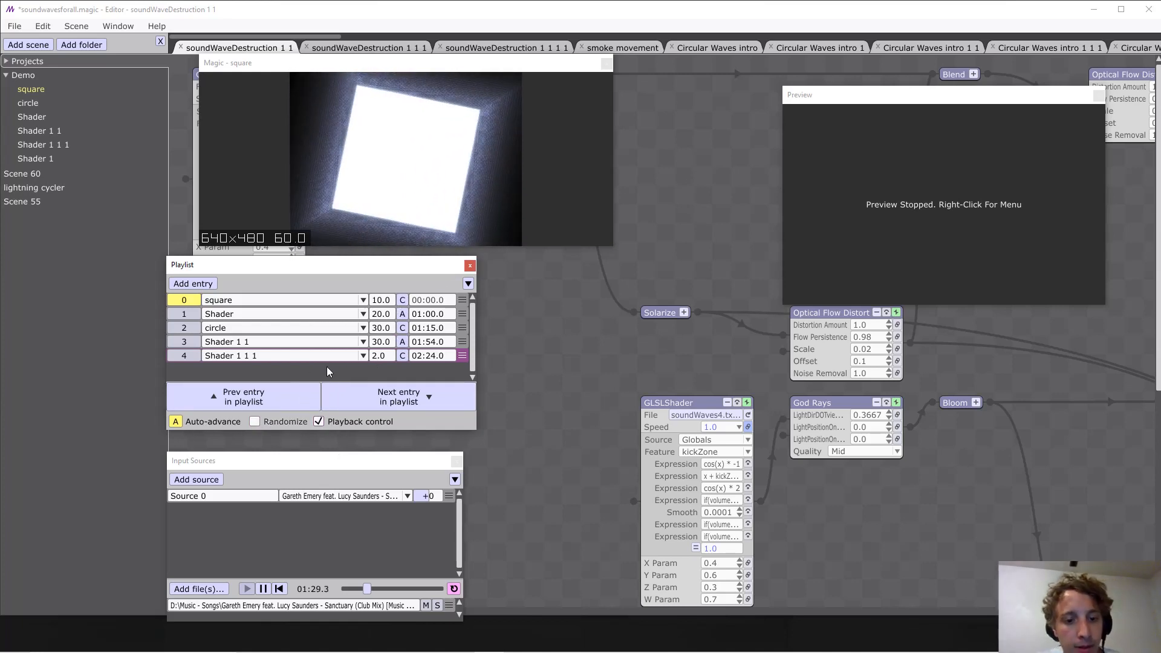
{"action": "left_click", "coordinate": [179, 422]}
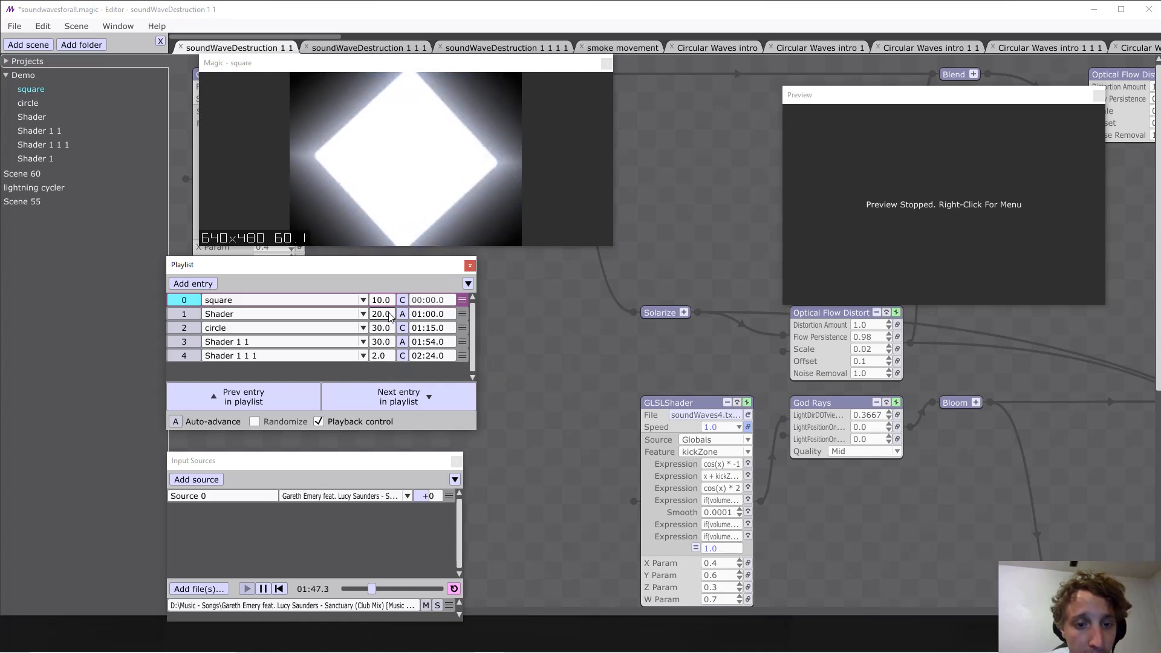
Advance the playlist to entry 1, Shader, and look at its transition type options.
{"action": "left_click", "coordinate": [363, 396]}
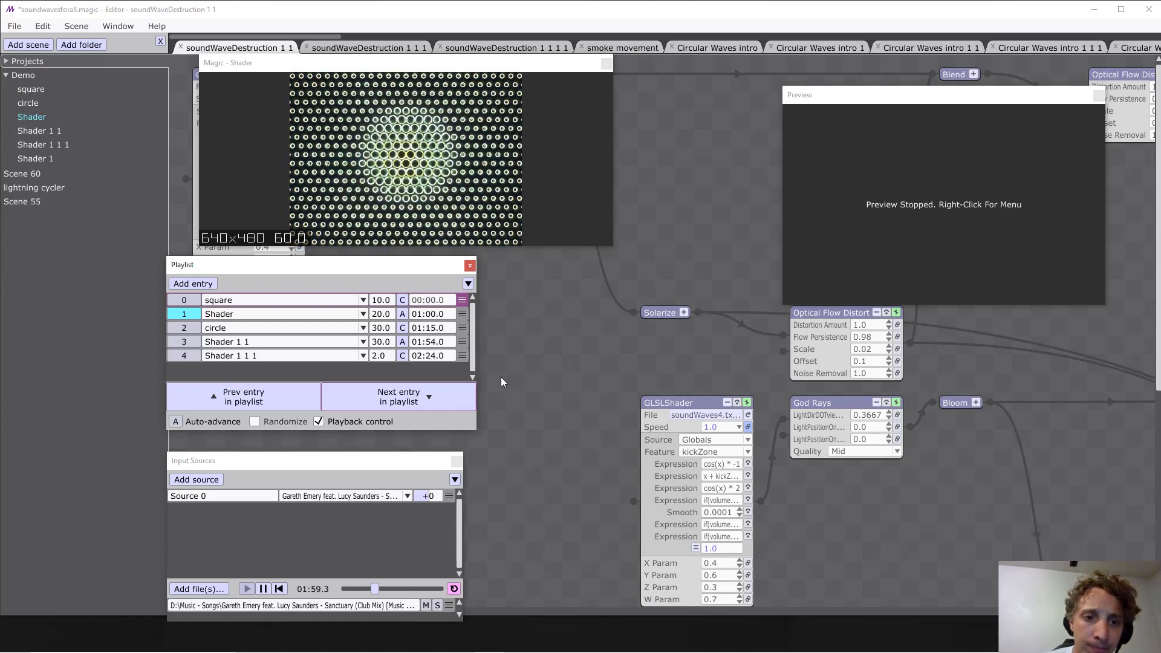
{"action": "left_click", "coordinate": [403, 316]}
{"action": "left_click", "coordinate": [406, 315]}
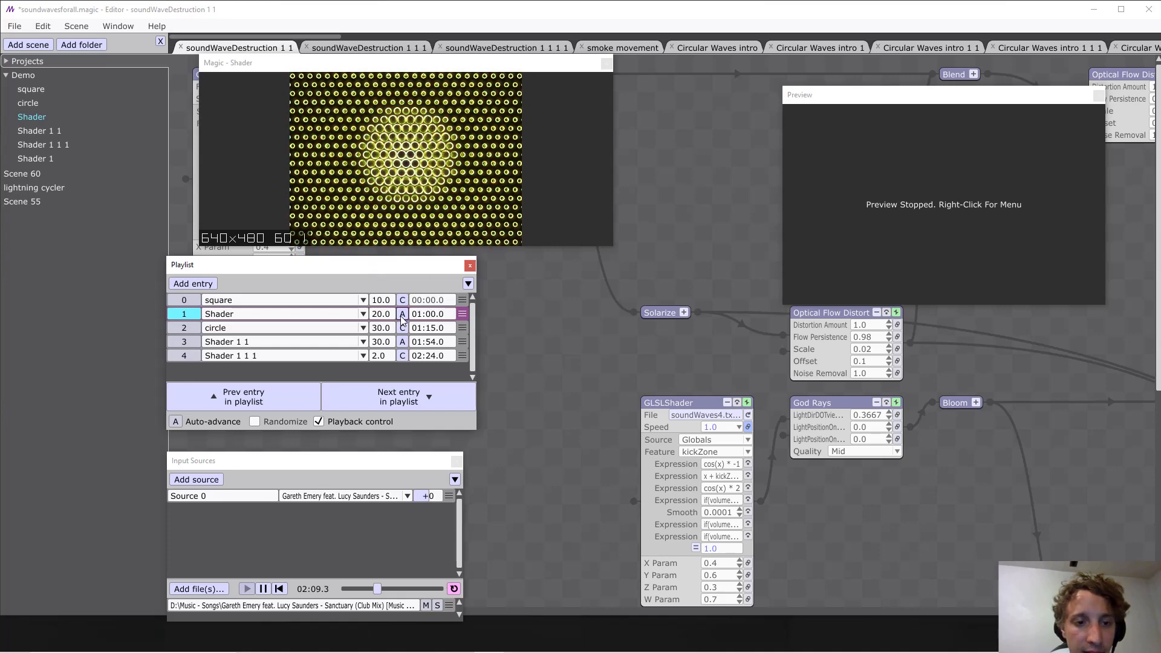
Assign the Shader 1 1 1 scene and an Additive Dissolve transition to playlist entry 2 and advance to it.
{"action": "left_click", "coordinate": [315, 330]}
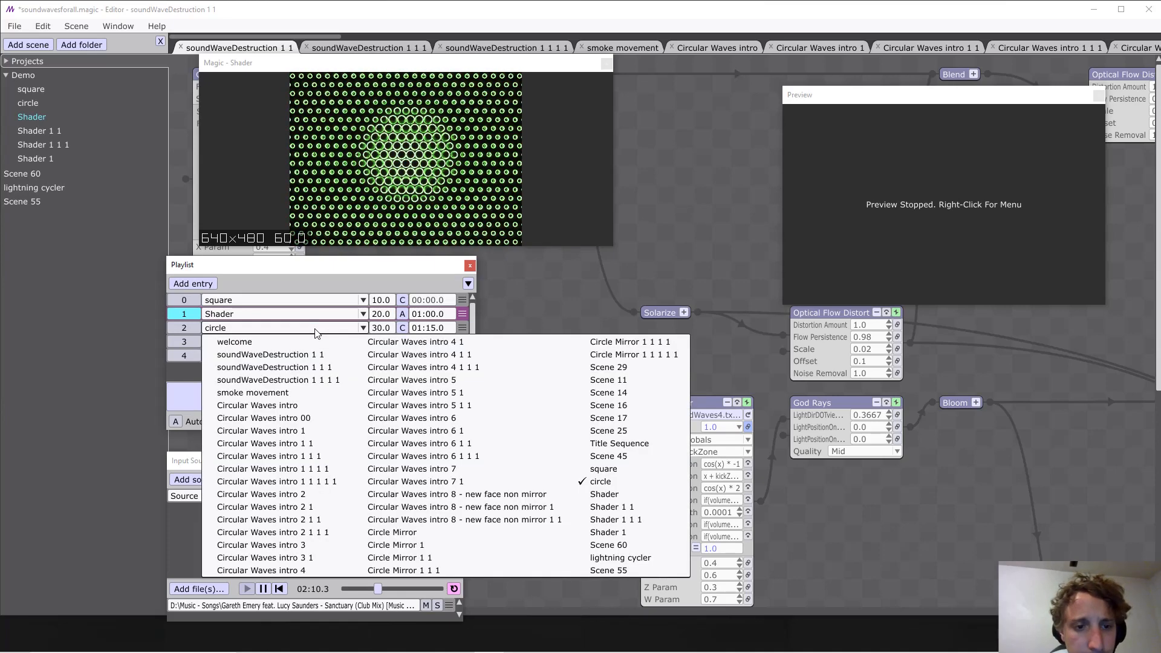
{"action": "left_click", "coordinate": [641, 520]}
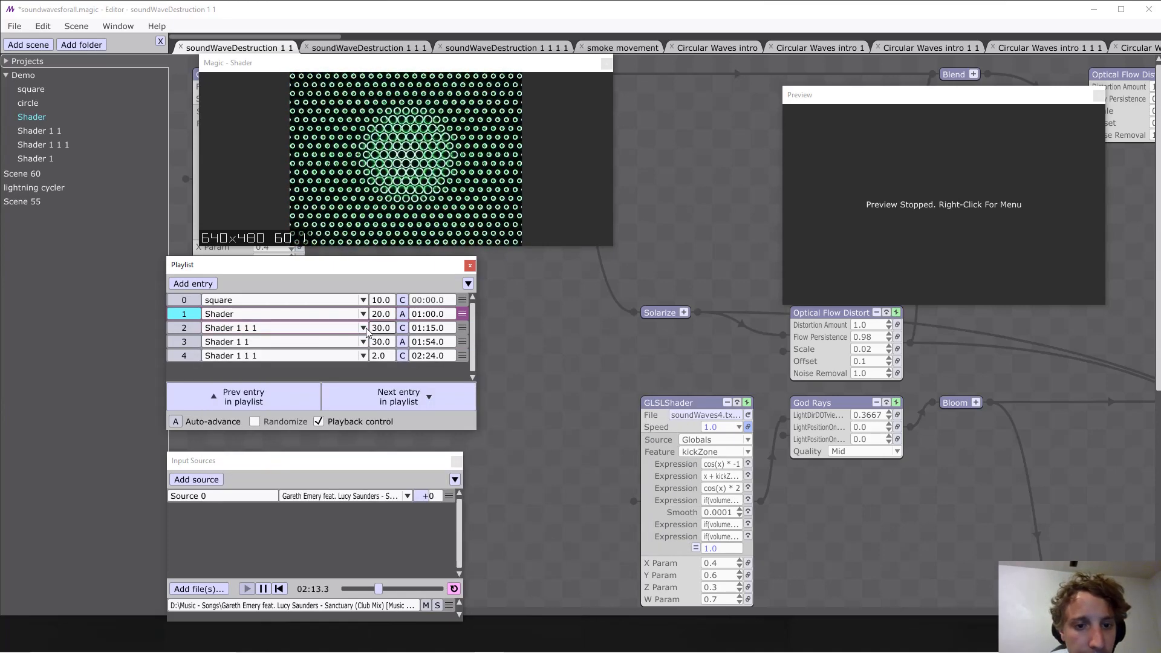
{"action": "left_click", "coordinate": [402, 328]}
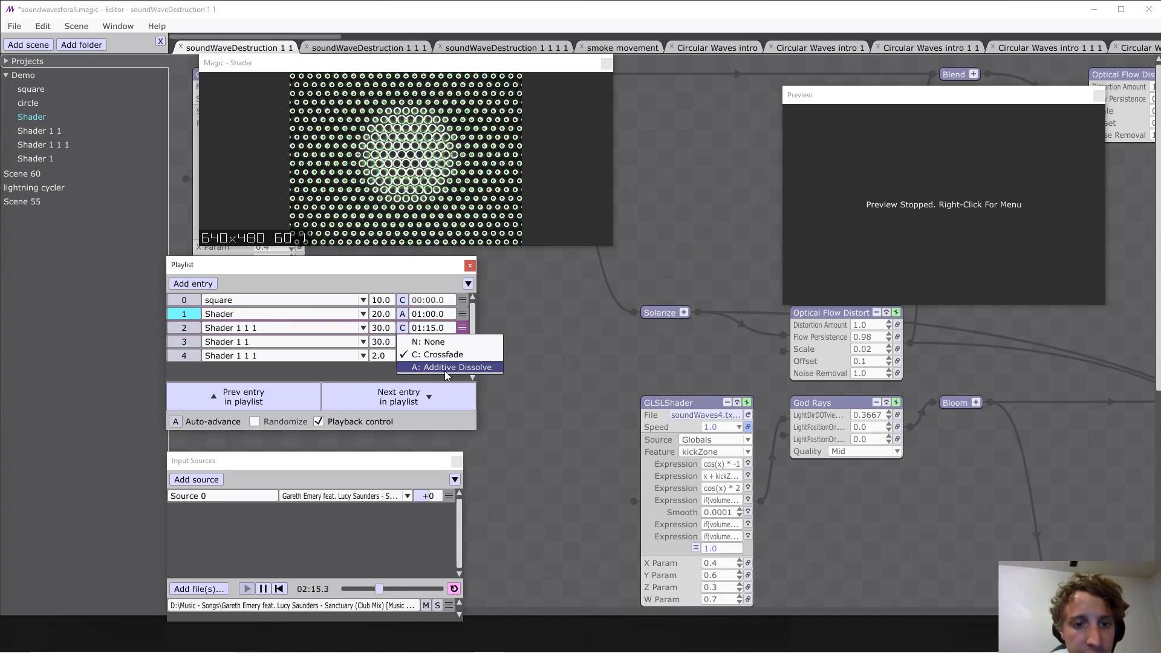
{"action": "left_click", "coordinate": [446, 368]}
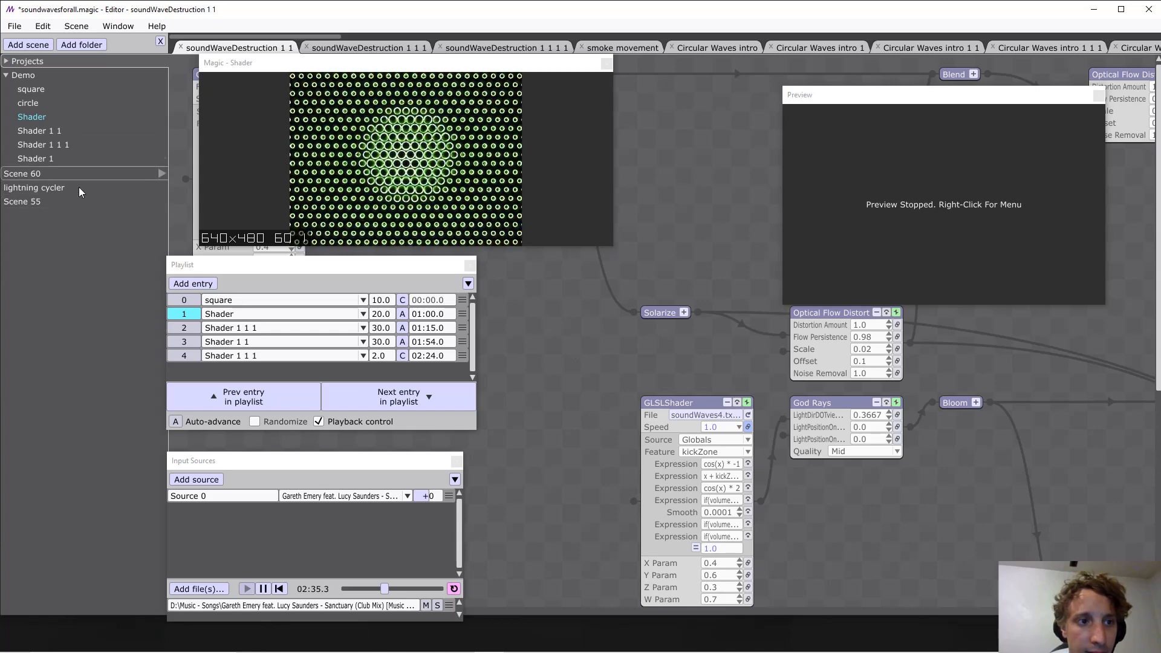
{"action": "left_click", "coordinate": [407, 404]}
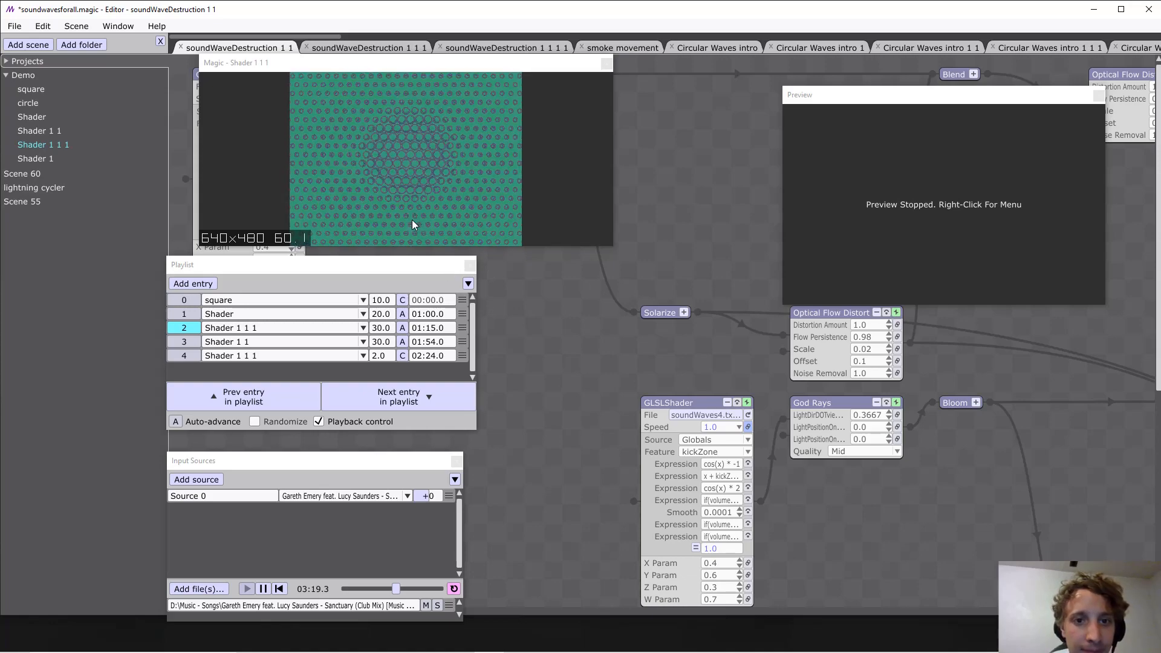
Change playlist entry 3 to the circle scene with a transition duration of 15 and advance to it.
{"action": "left_click", "coordinate": [356, 342]}
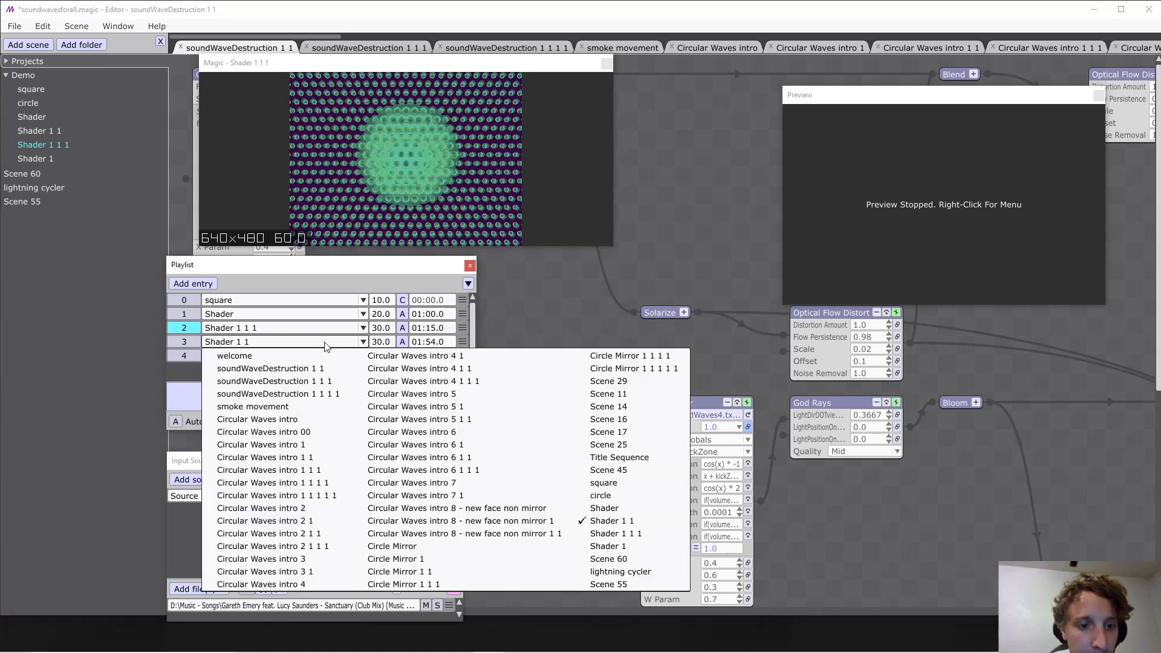
{"action": "left_click", "coordinate": [644, 500]}
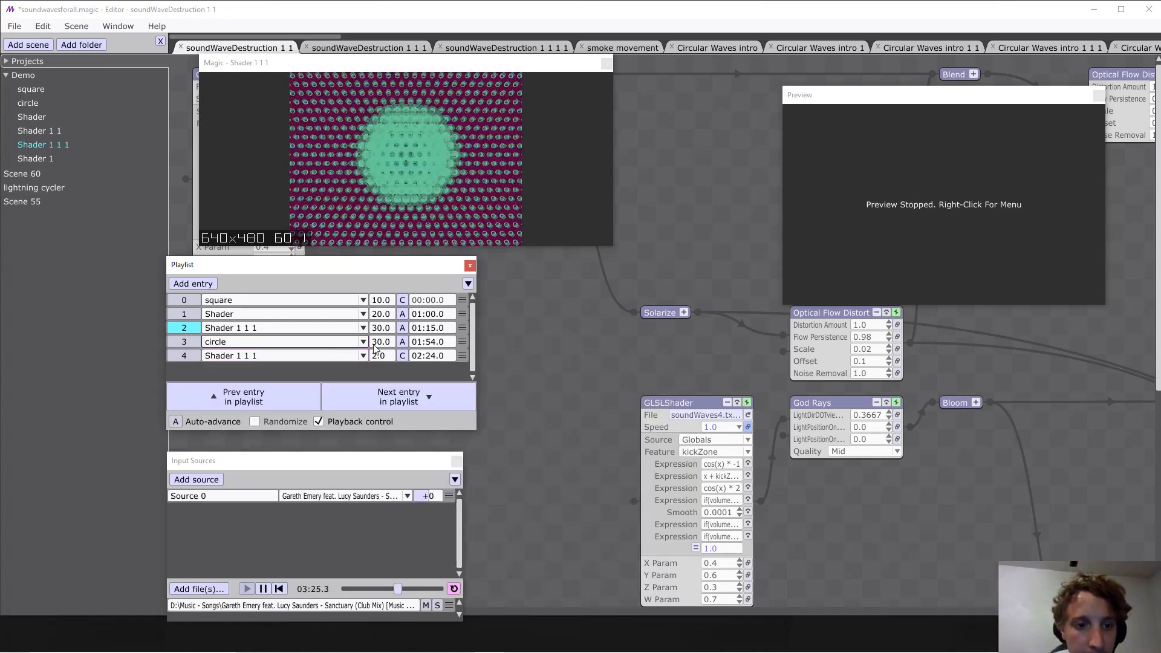
{"action": "type", "text": "15"}
{"action": "key", "text": "Return"}
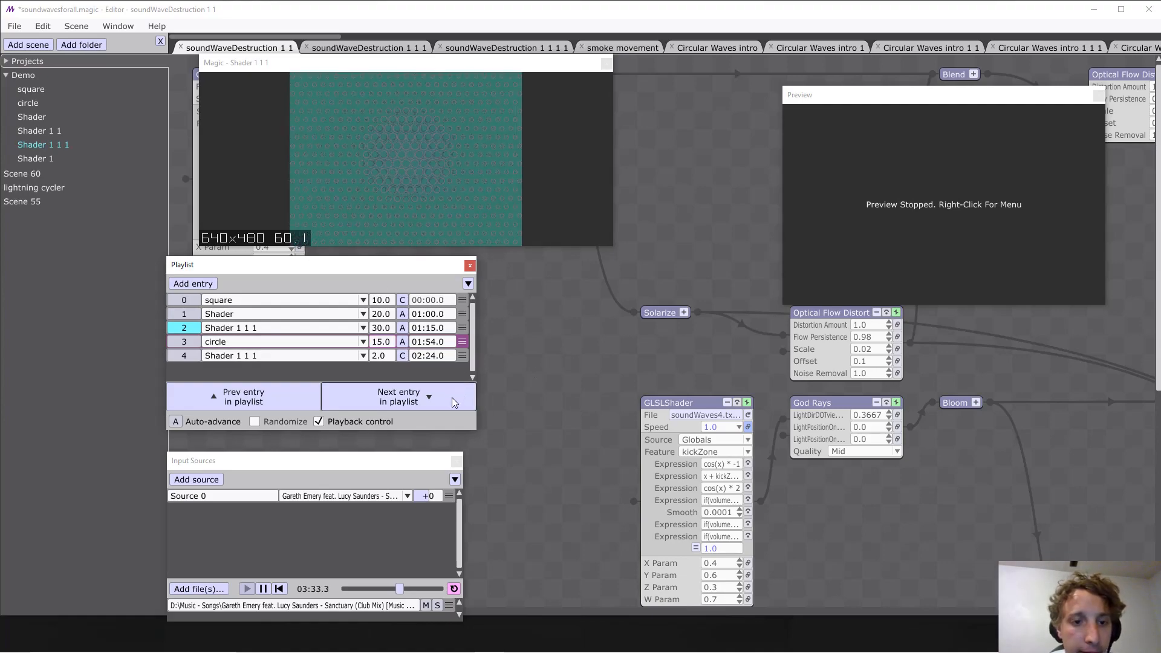
{"action": "left_click", "coordinate": [410, 400]}
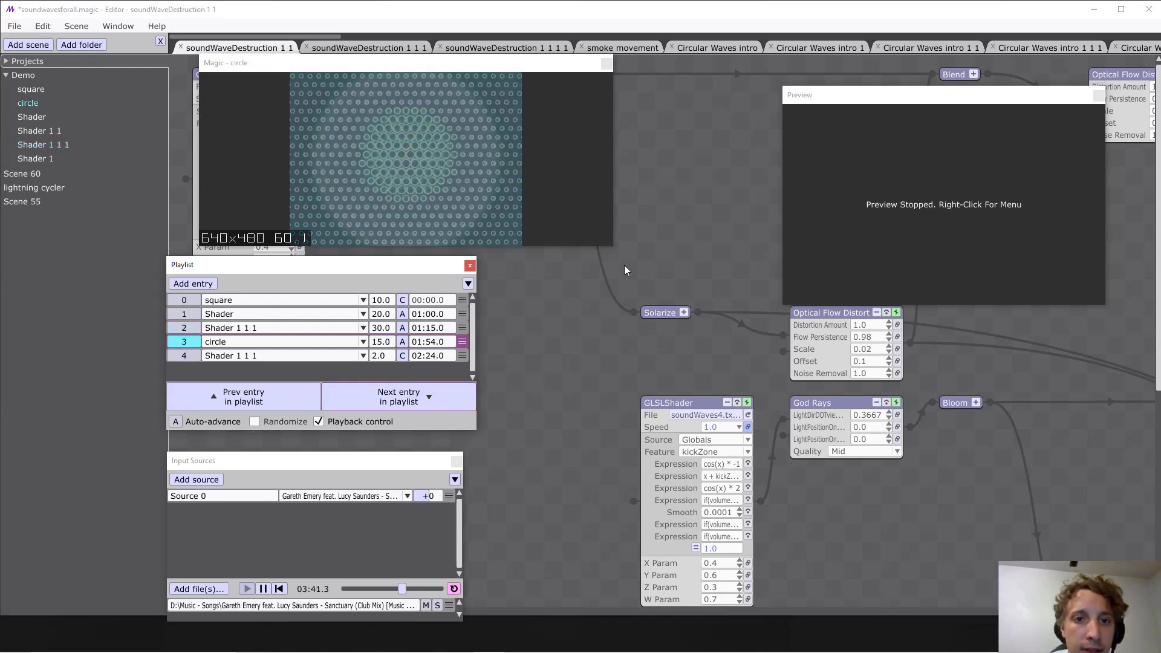
Give playlist entry 4 an Additive Dissolve transition with a duration of 5 and advance to it.
{"action": "type", "text": "5"}
{"action": "key", "text": "Return"}
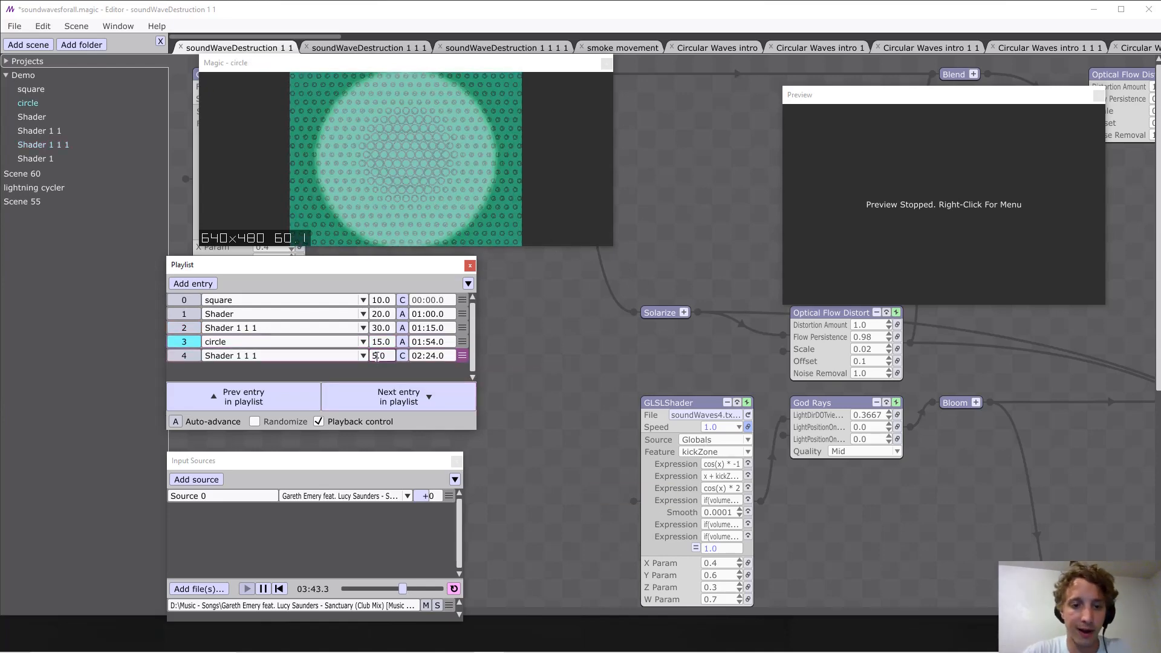
{"action": "left_click", "coordinate": [403, 355]}
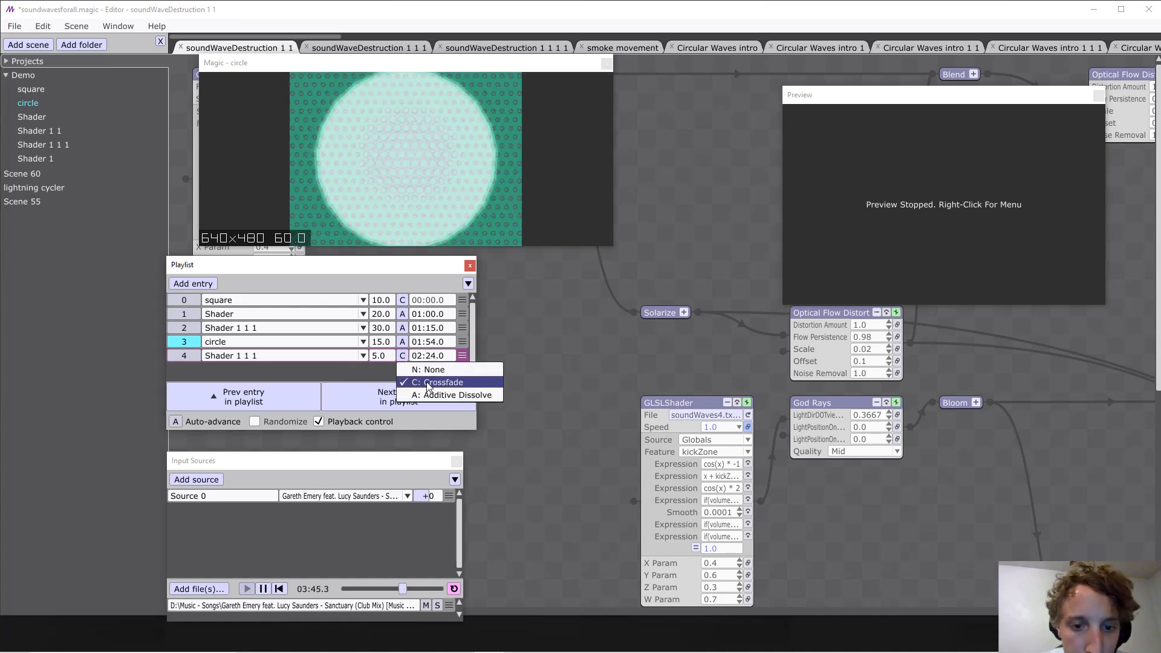
{"action": "left_click", "coordinate": [450, 394]}
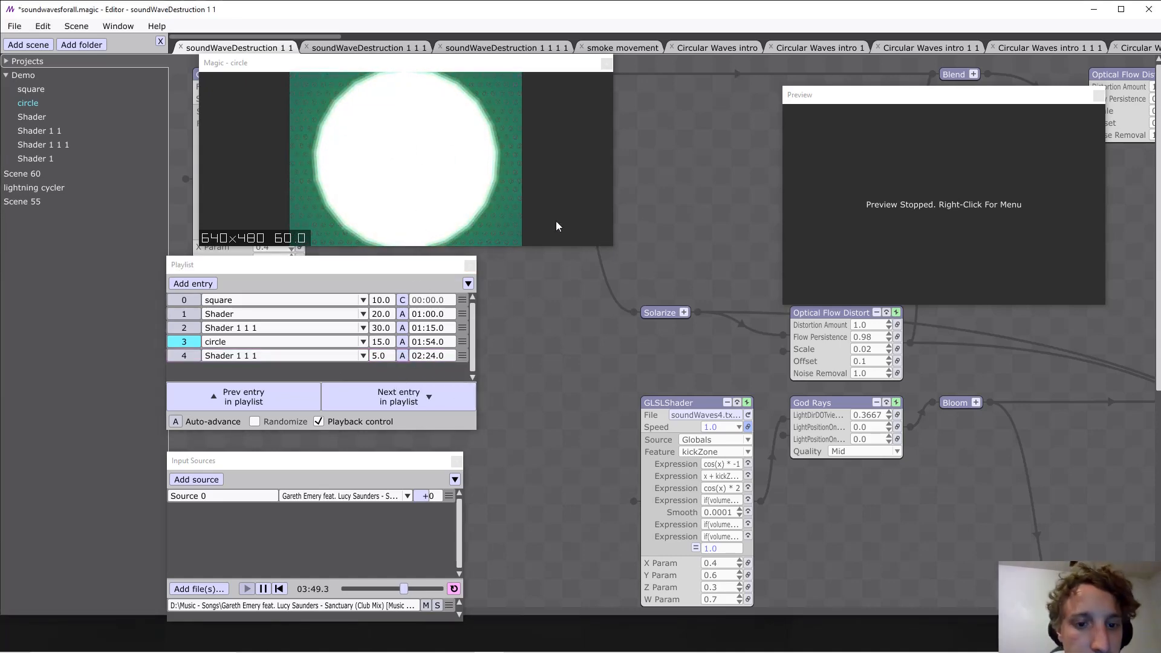
{"action": "left_click", "coordinate": [399, 400]}
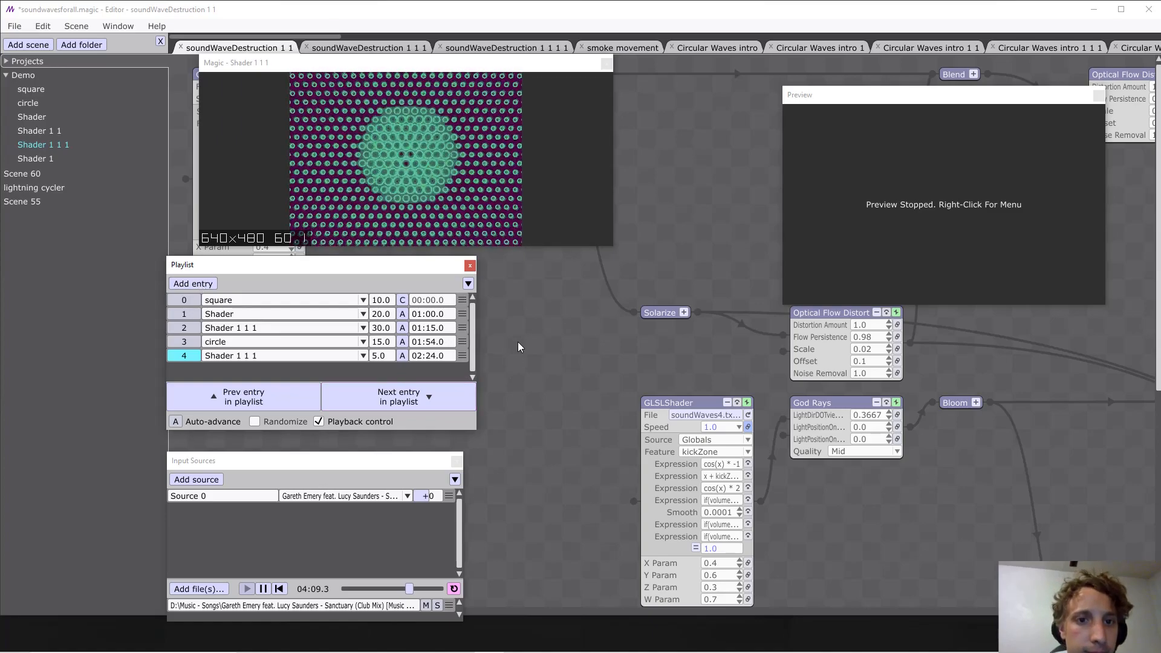
Add a new entry at the end of the playlist and assign the square scene to it.
{"action": "left_click", "coordinate": [203, 283]}
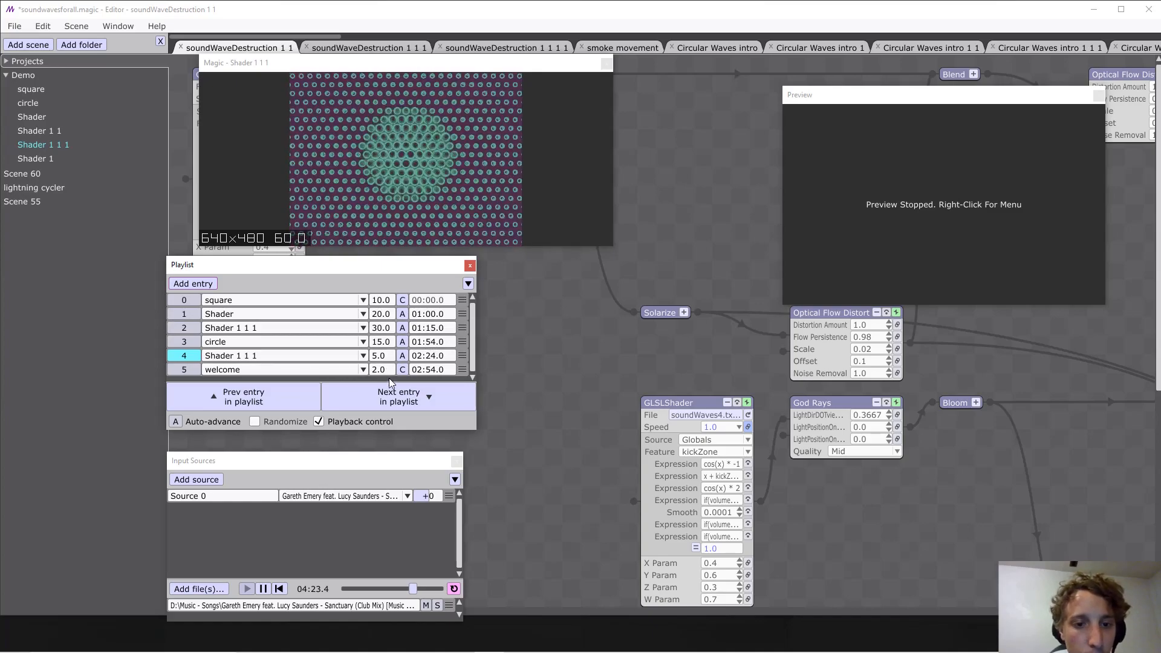
{"action": "left_click", "coordinate": [310, 370]}
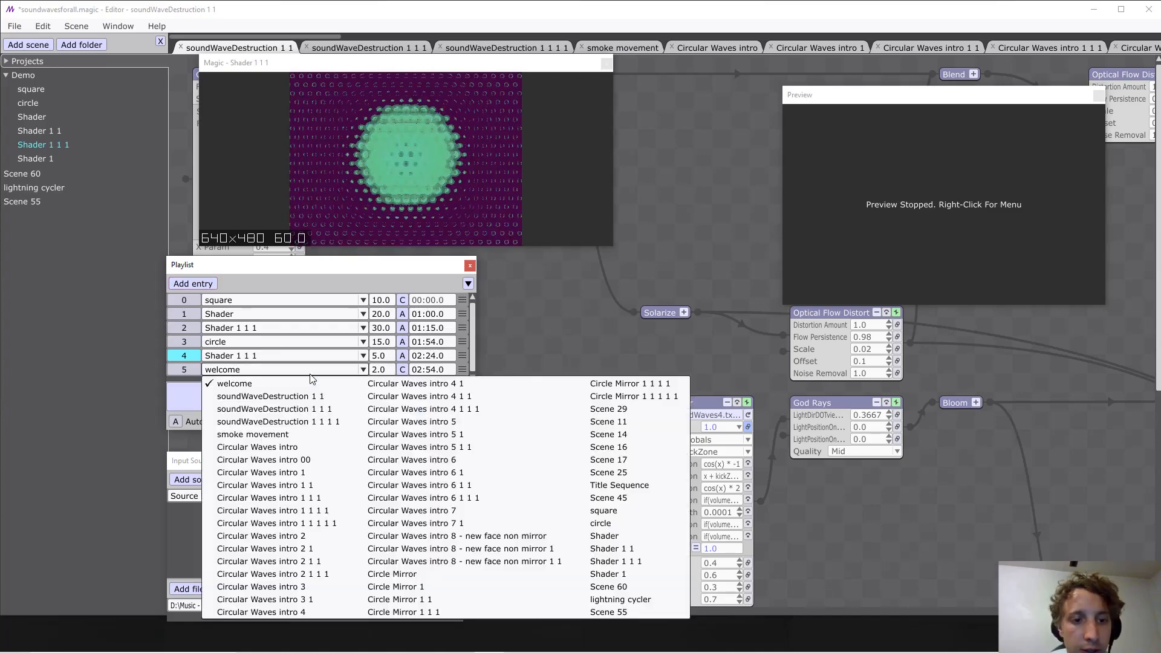
{"action": "left_click", "coordinate": [623, 510]}
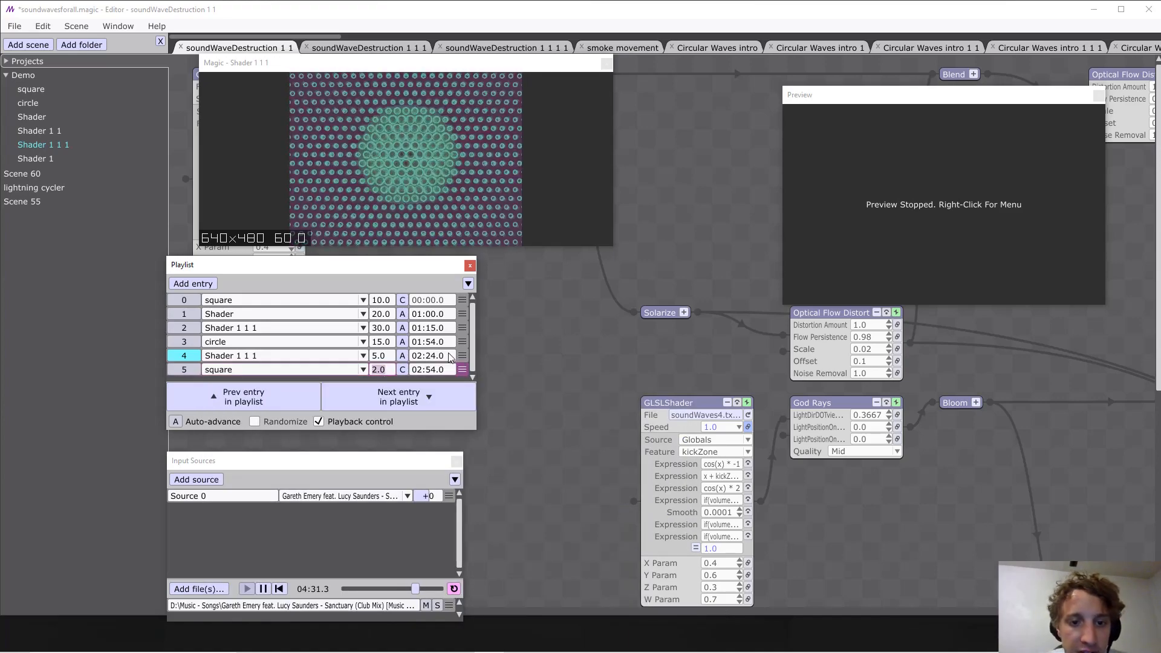
Give the new square entry an Additive Dissolve transition with a duration of 1.0 and advance to it.
{"action": "type", "text": "1.0"}
{"action": "key", "text": "Return"}
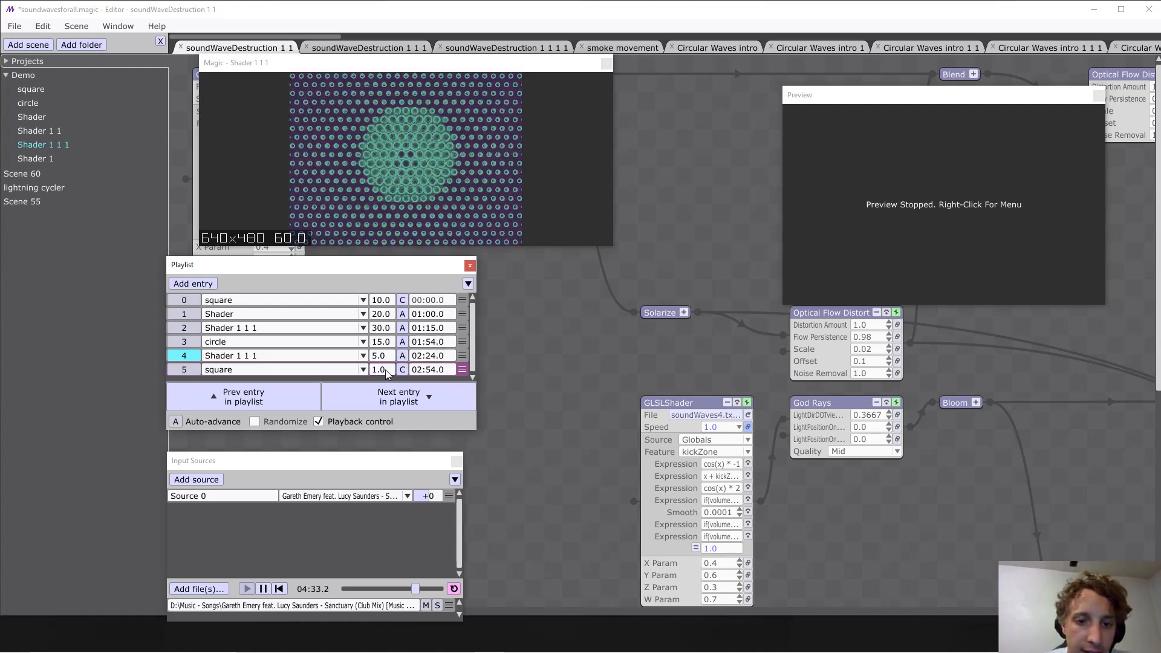
{"action": "left_click", "coordinate": [402, 369]}
{"action": "left_click", "coordinate": [433, 407]}
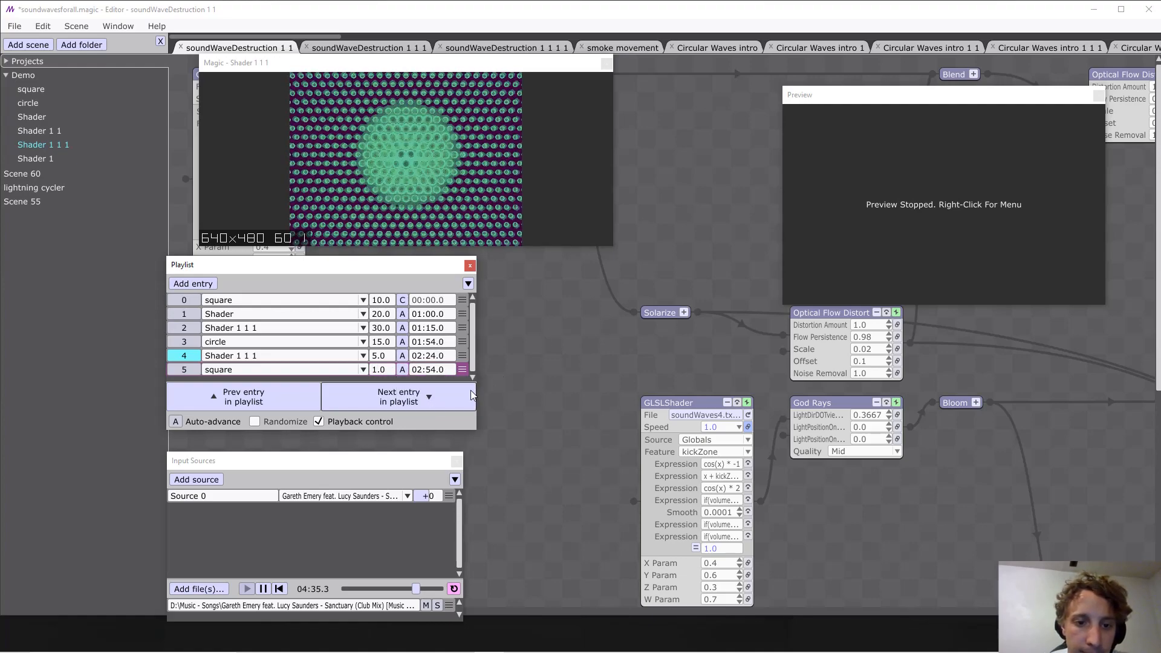
{"action": "left_click", "coordinate": [414, 398]}
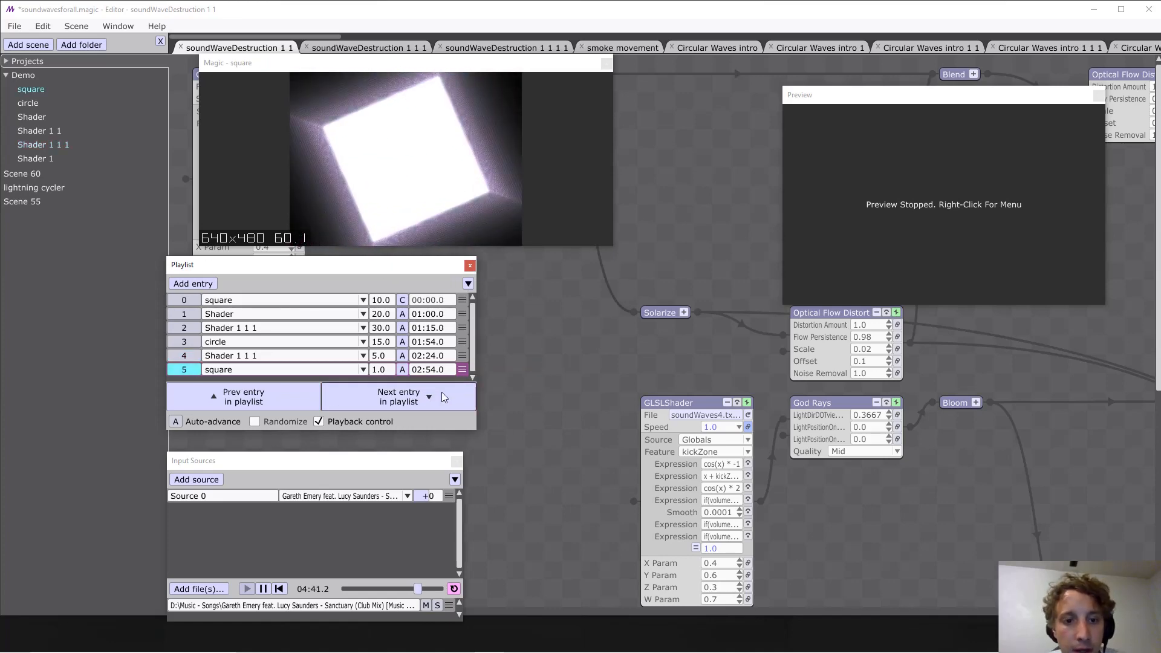
Change playlist entry 0 to the Shader scene with a transition duration of 60 and advance to it.
{"action": "double_click", "coordinate": [380, 301]}
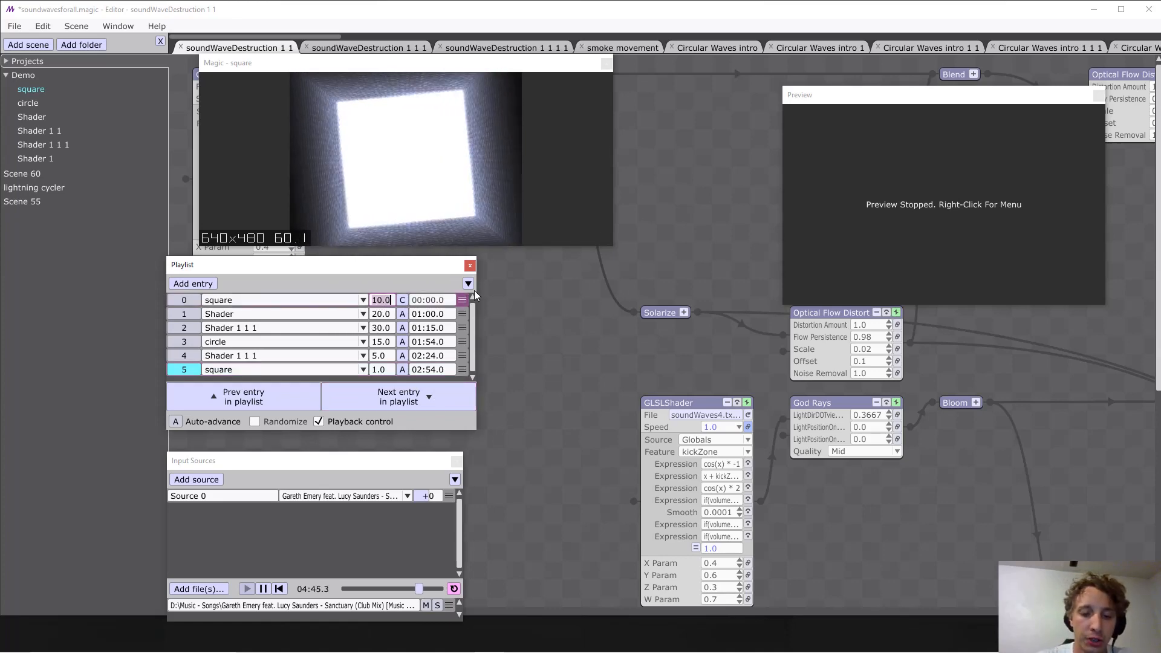
{"action": "type", "text": "60"}
{"action": "key", "text": "Return"}
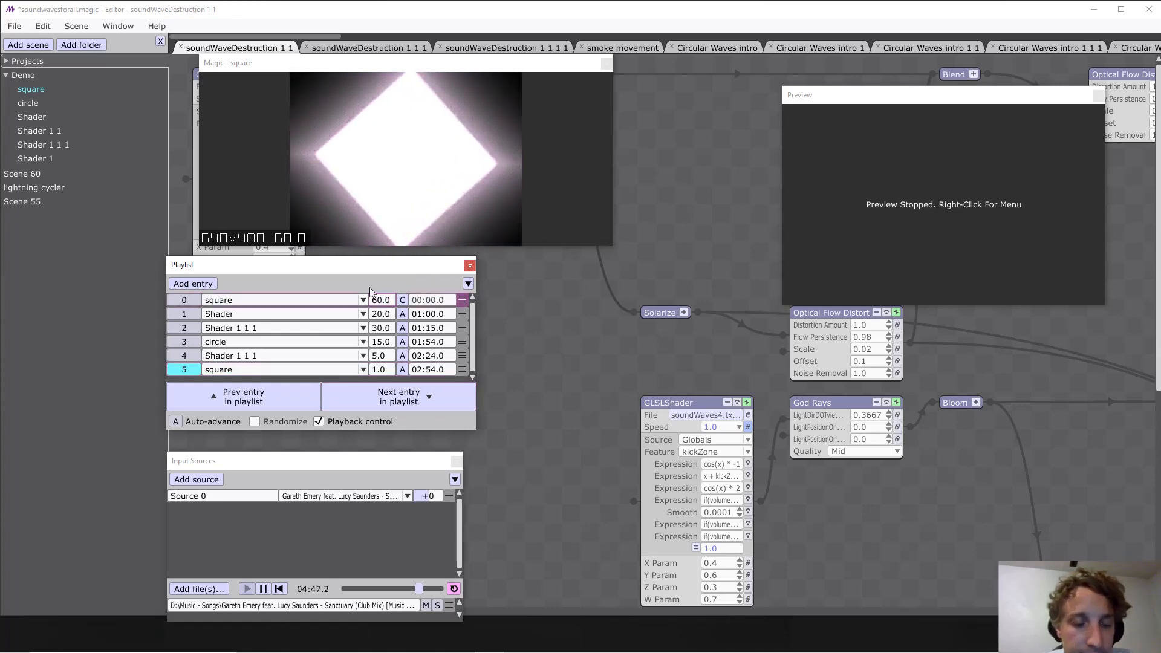
{"action": "left_click", "coordinate": [298, 304]}
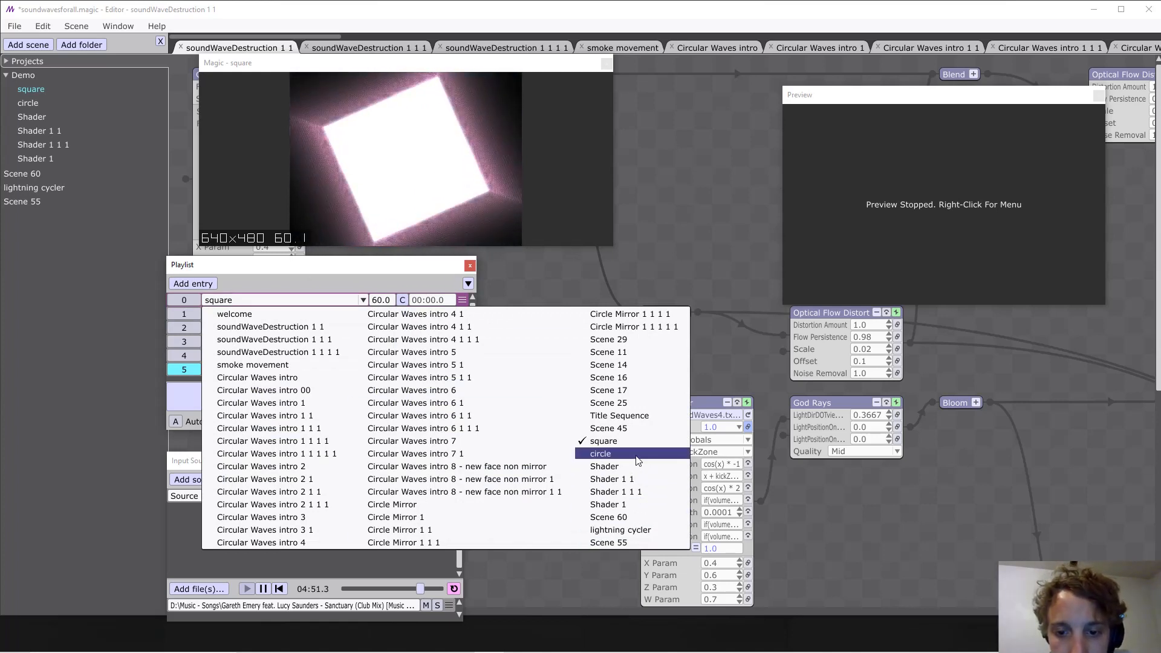
{"action": "left_click", "coordinate": [604, 466]}
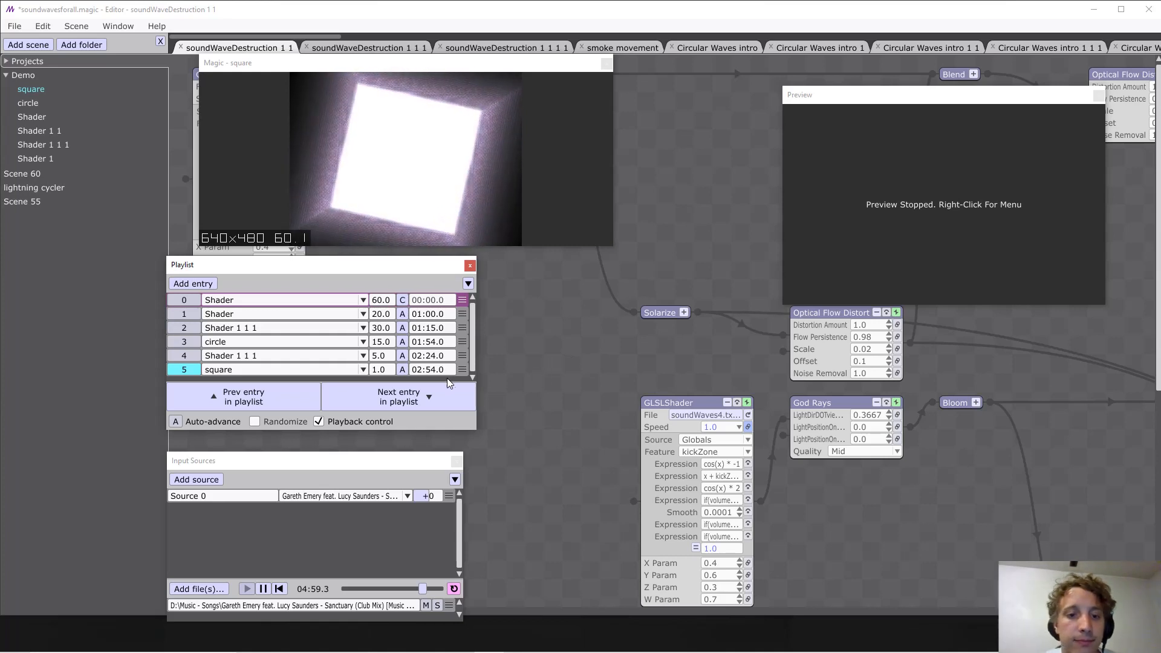
{"action": "left_click", "coordinate": [413, 399]}
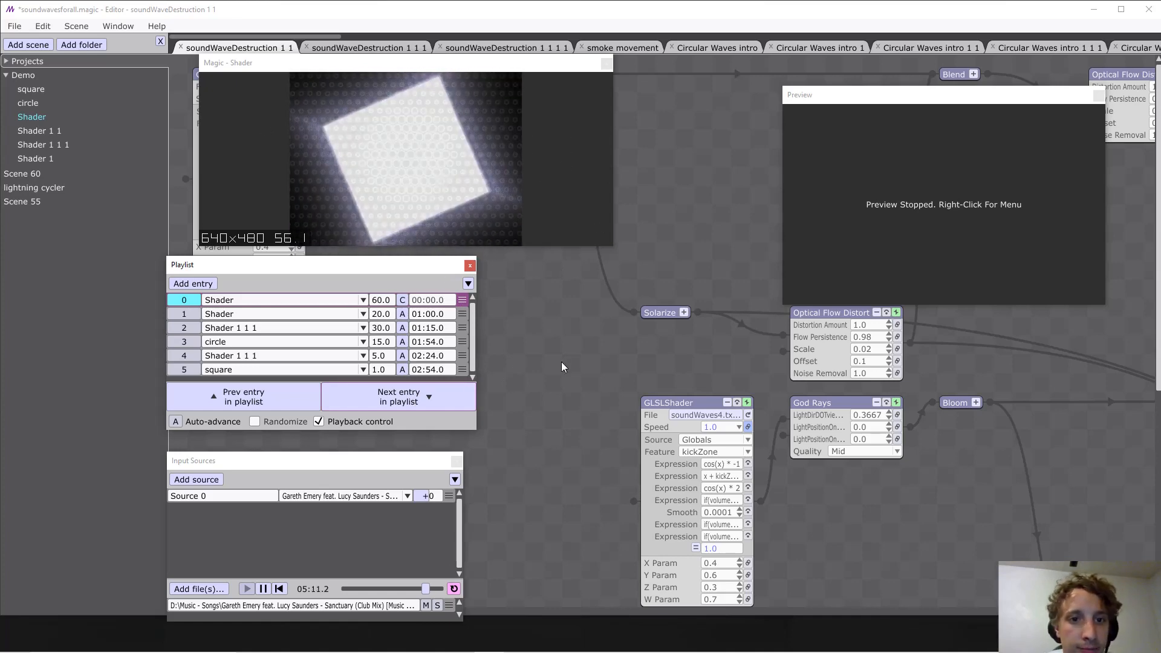
Set the transition duration of playlist entry 1, Shader, to 2.0.
{"action": "left_click", "coordinate": [382, 314]}
{"action": "type", "text": "2.0"}
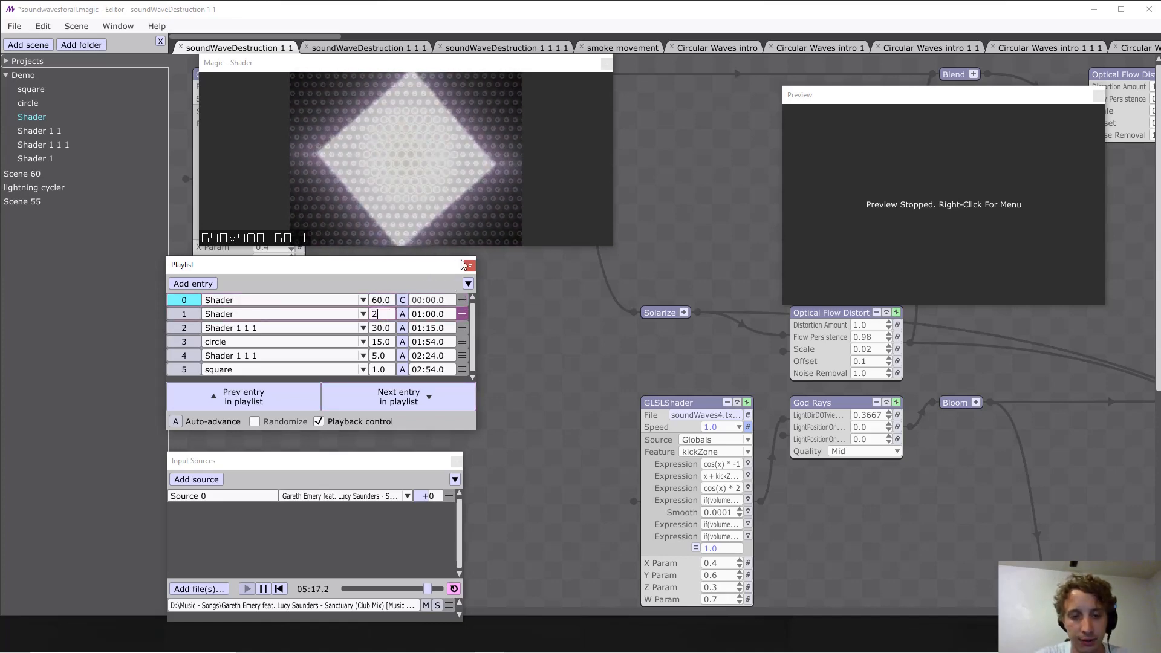
{"action": "key", "text": "Return"}
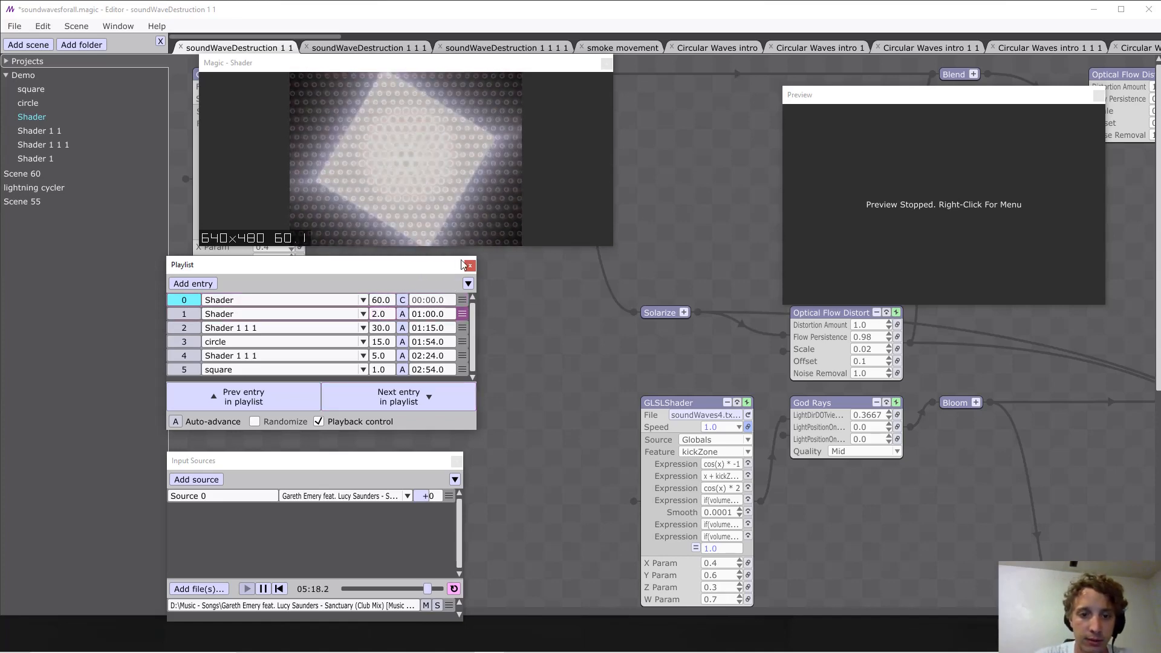
Set the transition duration of playlist entry 1, Shader, to 180.0.
{"action": "left_click", "coordinate": [387, 316]}
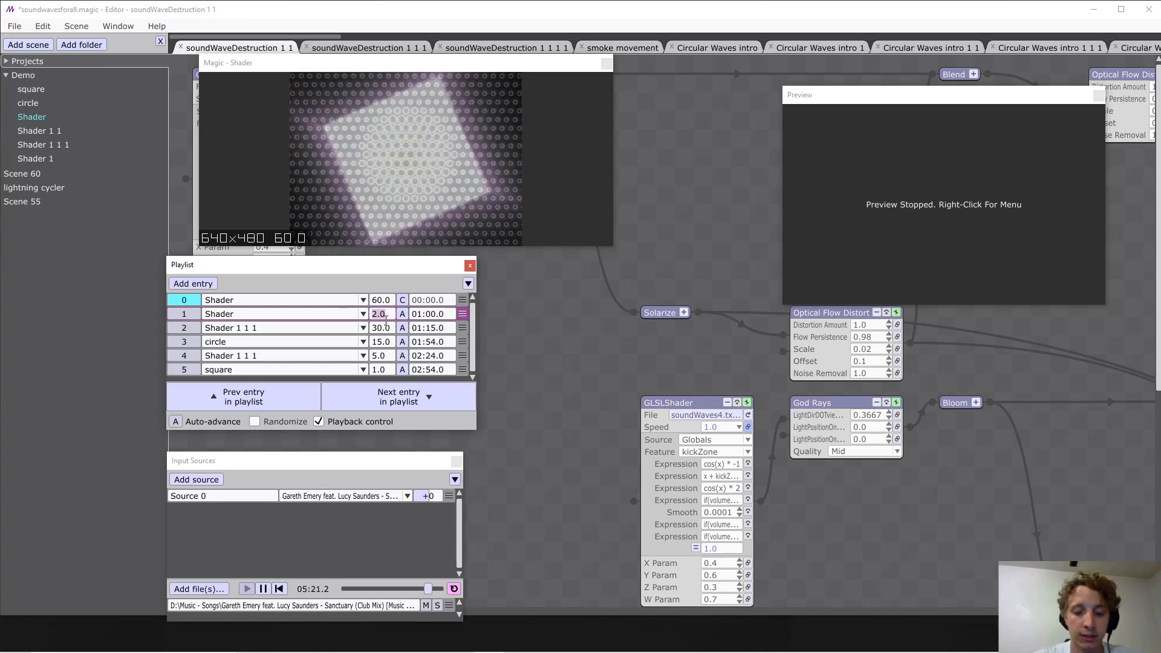
{"action": "type", "text": "180.0"}
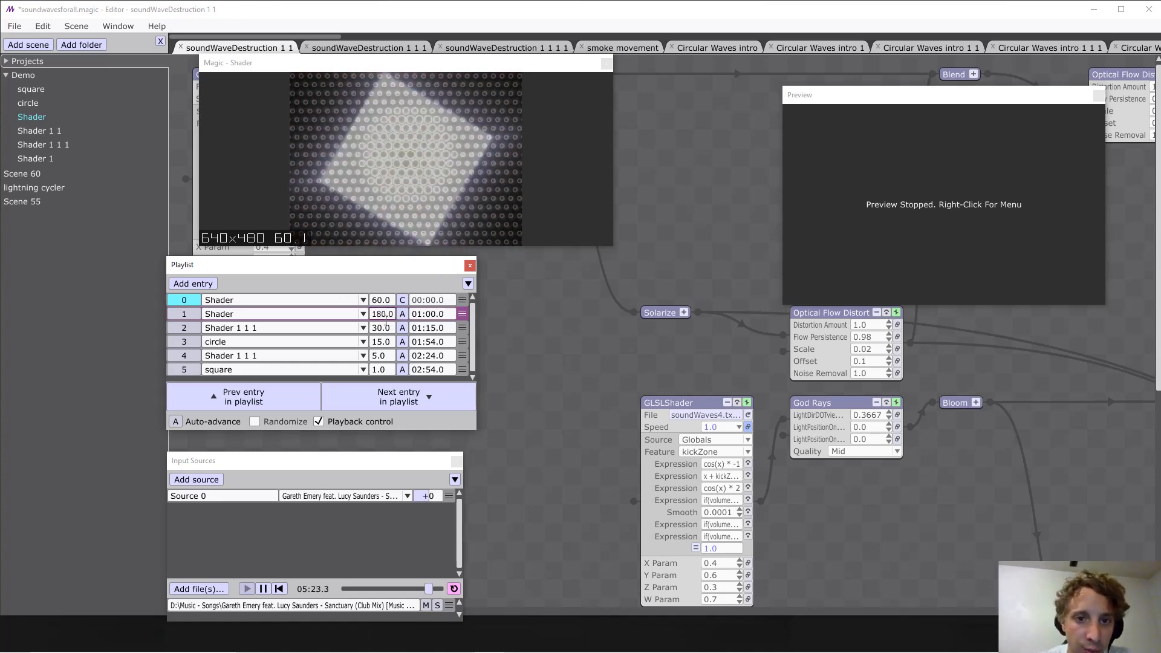
{"action": "left_click", "coordinate": [532, 352]}
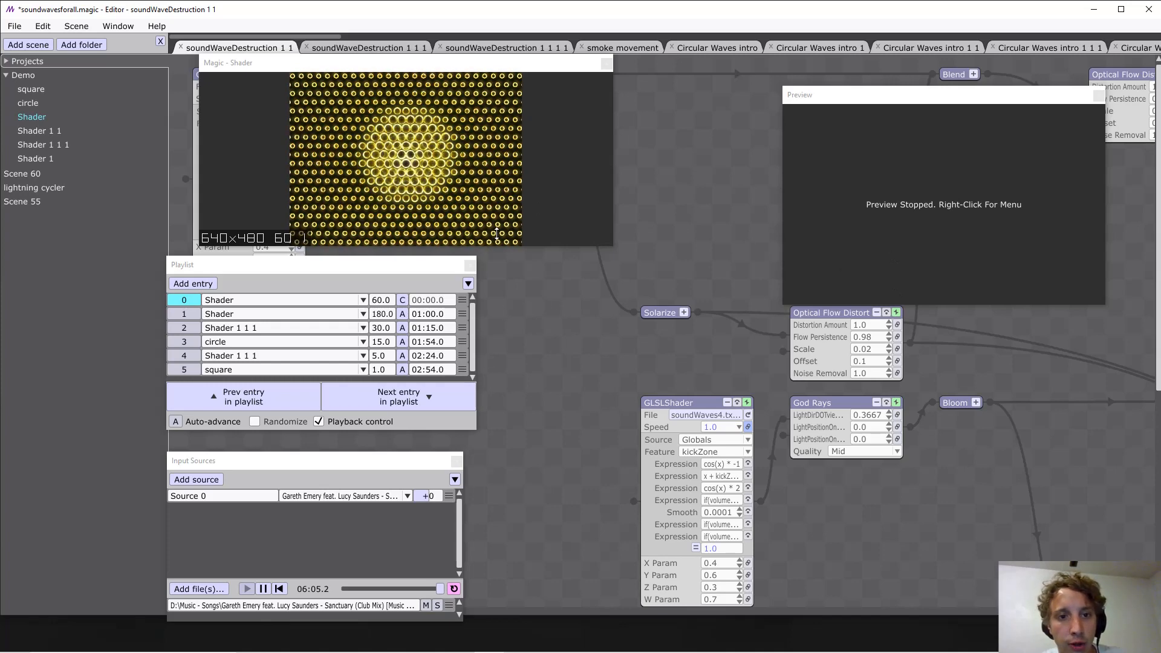
Replace the audio file of Source 0 with "[Progressive House] - Don Diablo & Matt Nash - Starlight" from the Music - Songs folder.
{"action": "left_click", "coordinate": [366, 607]}
{"action": "scroll", "coordinate": [544, 342], "scroll_direction": "down", "scroll_amount": 2}
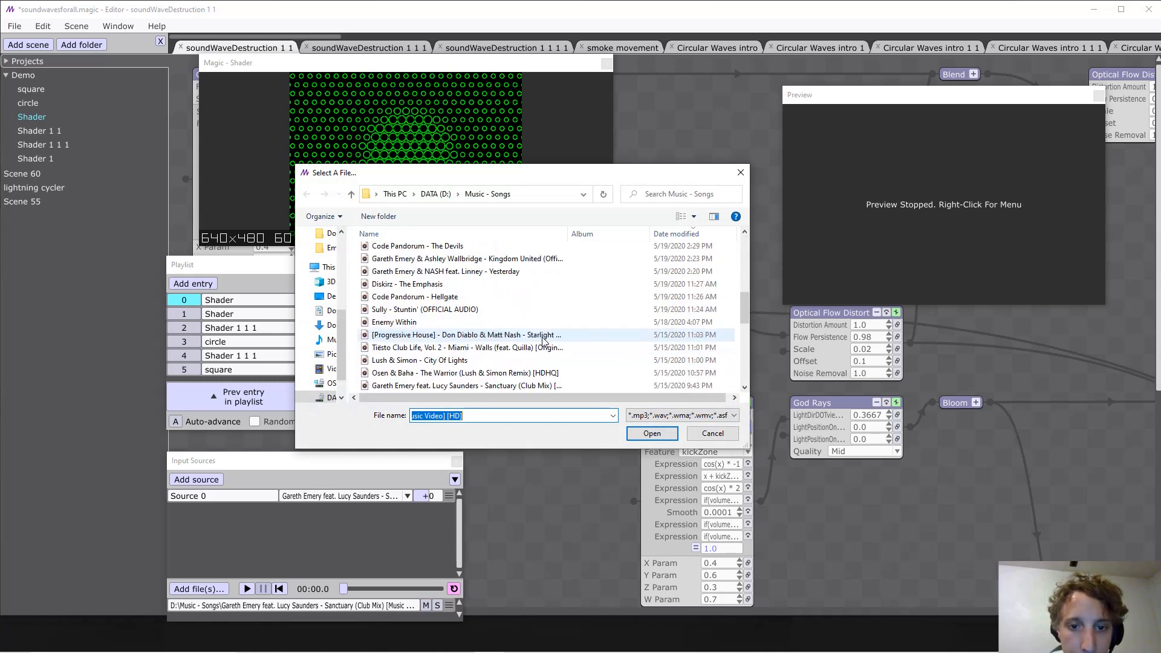
{"action": "scroll", "coordinate": [543, 341], "scroll_direction": "down", "scroll_amount": 2}
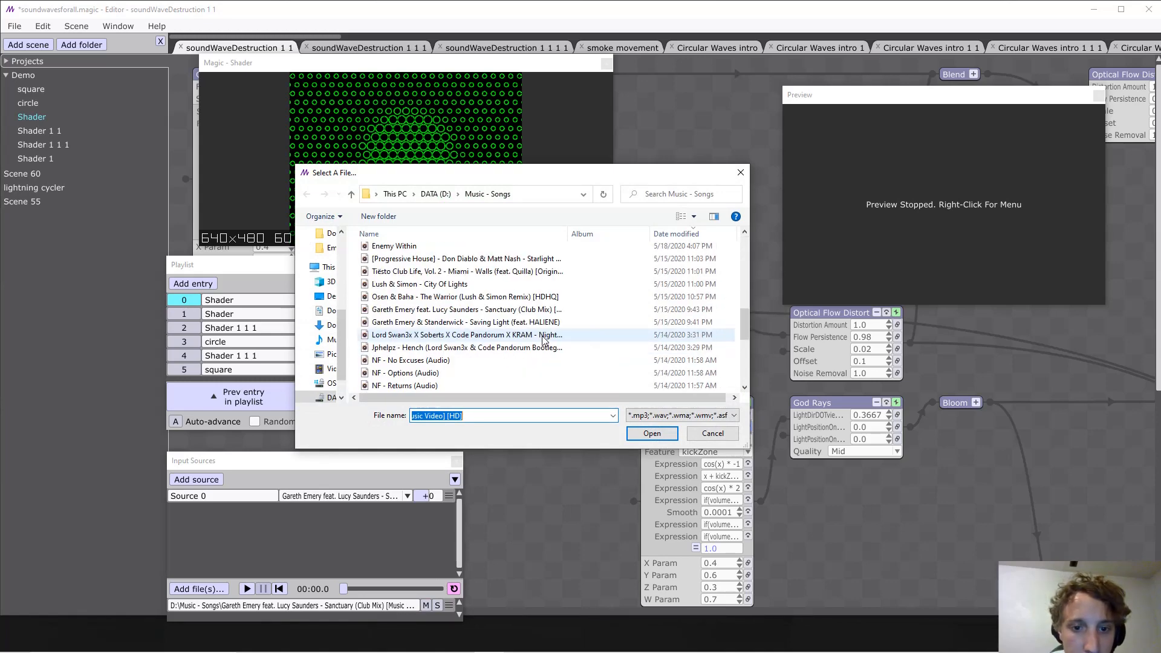
{"action": "left_click", "coordinate": [523, 262]}
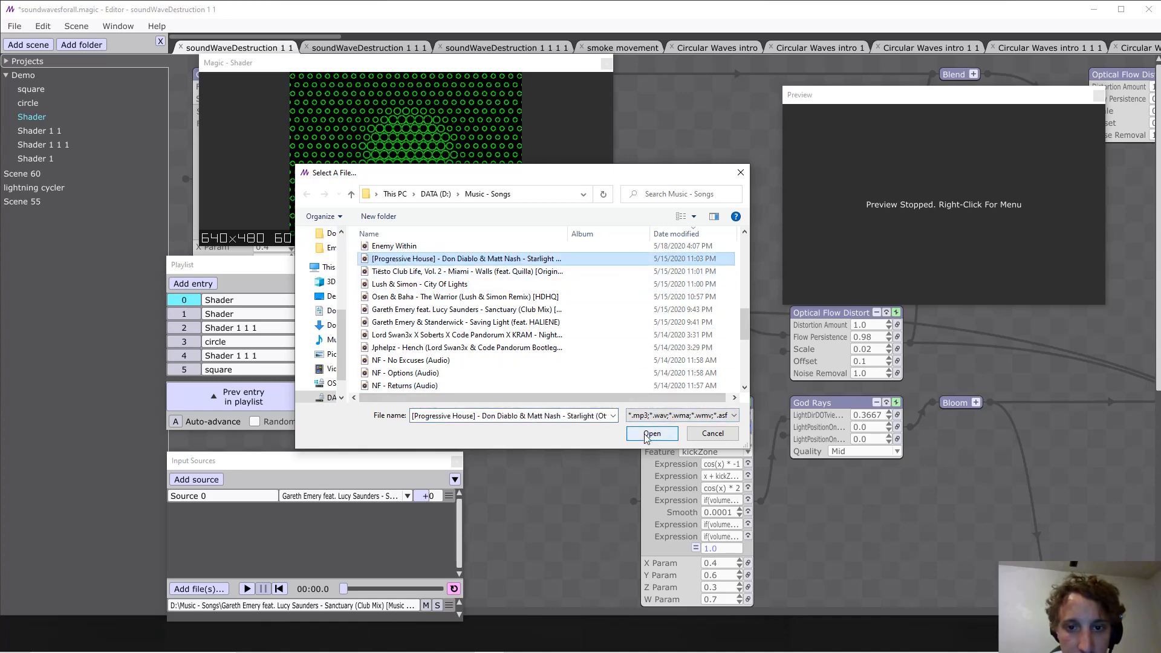
{"action": "left_click", "coordinate": [650, 434]}
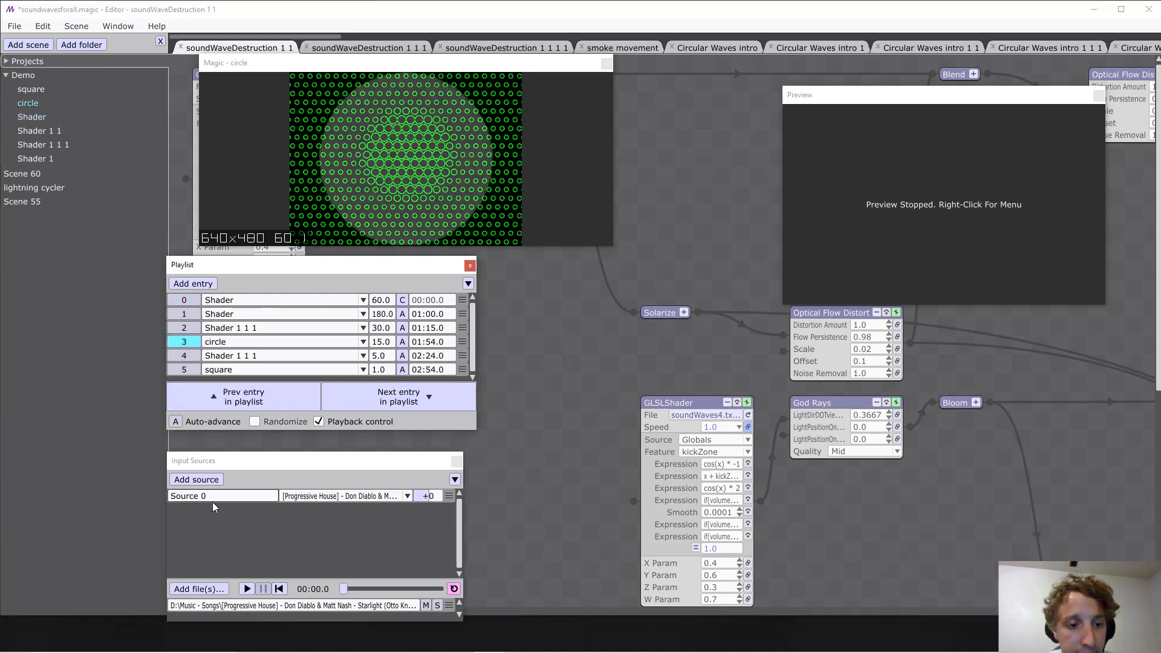
Start playback of the Starlight song and turn off the playlist's Auto-advance.
{"action": "left_click", "coordinate": [247, 588]}
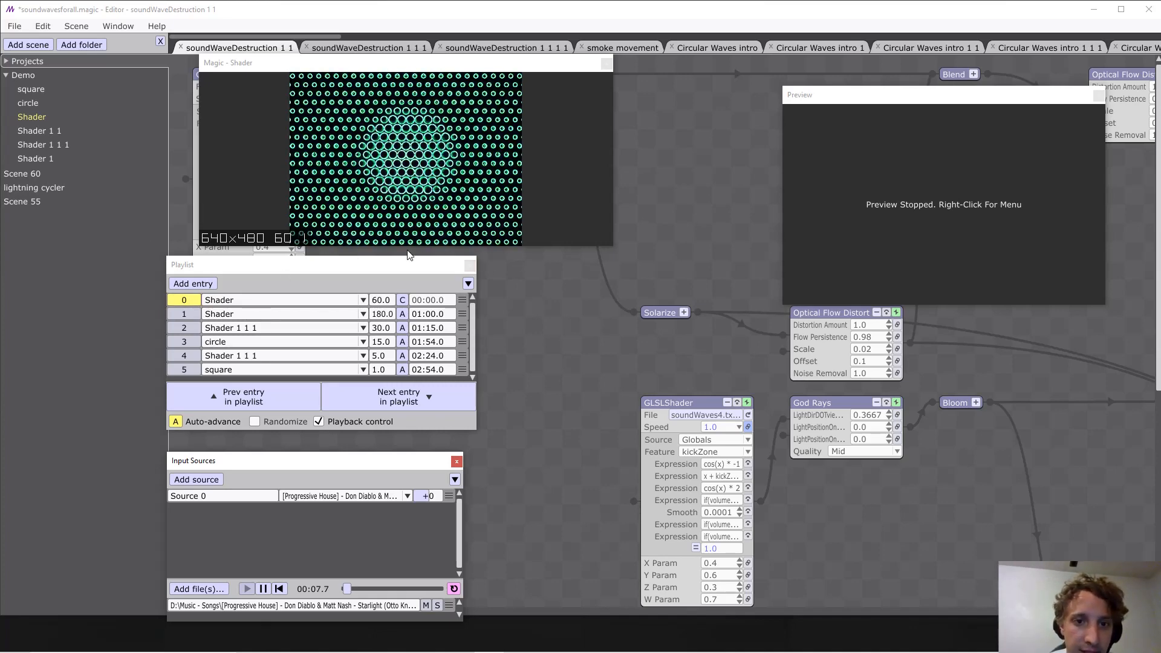
{"action": "left_click", "coordinate": [175, 422]}
{"action": "left_click", "coordinate": [525, 292]}
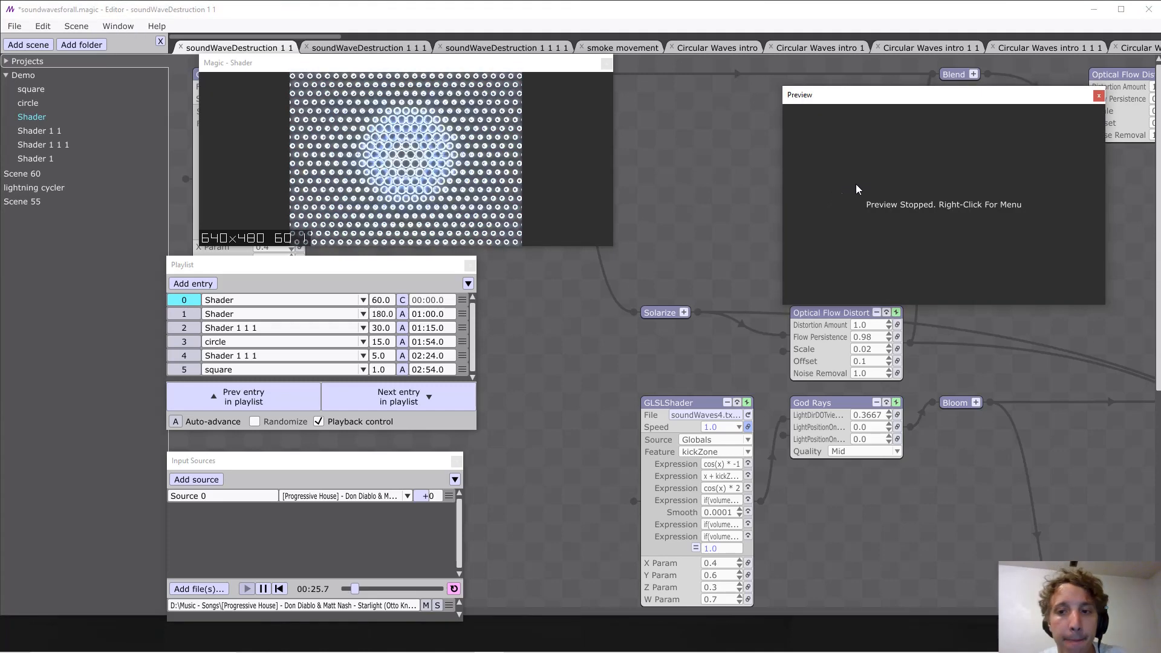
Show the Shader 1 1 1 scene as Preview Only and shift the Preview window closer to the output window.
{"action": "right_click", "coordinate": [903, 226]}
{"action": "mouse_move", "coordinate": [896, 219]}
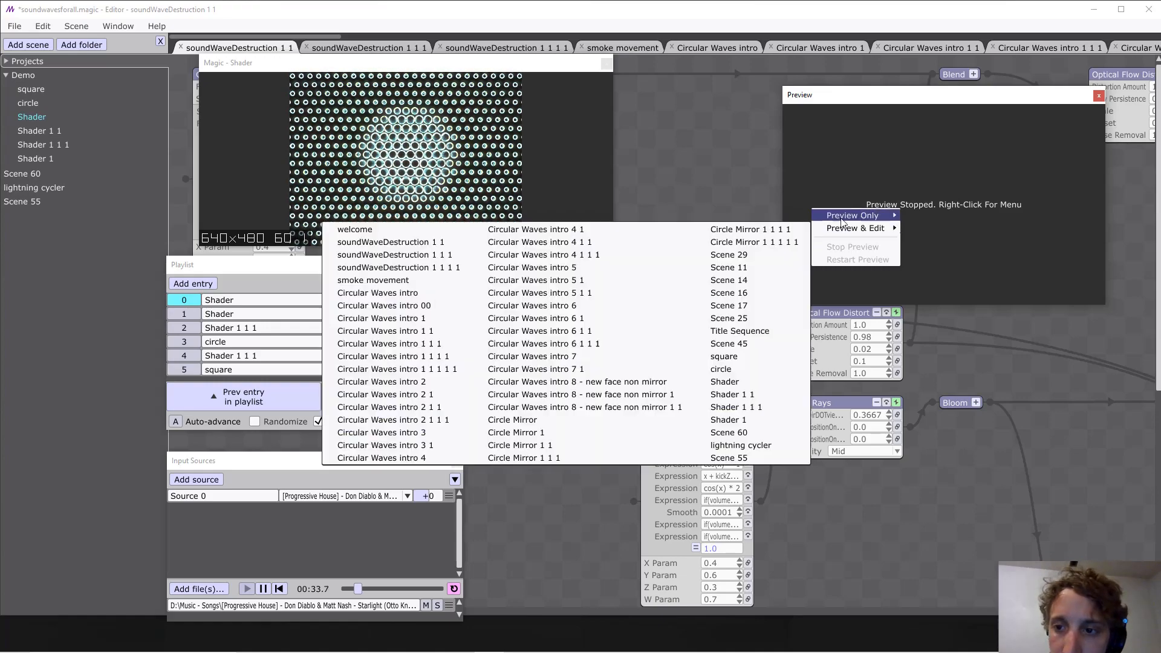
{"action": "left_click", "coordinate": [773, 394]}
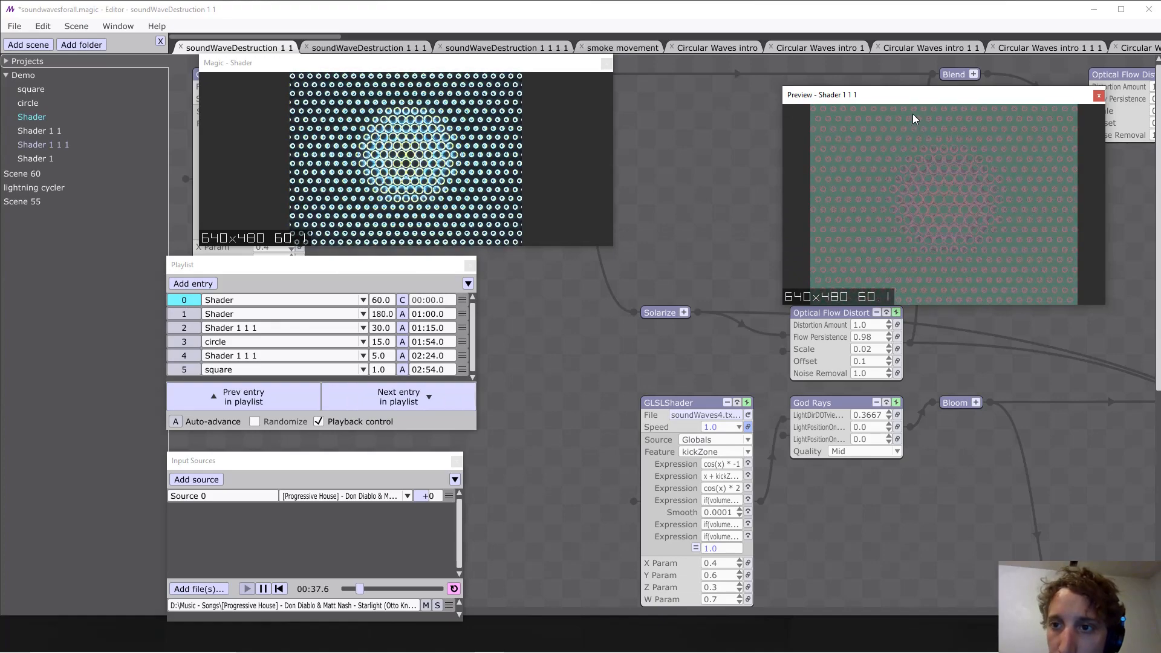
{"action": "left_click_drag", "start_coordinate": [910, 95], "coordinate": [846, 86]}
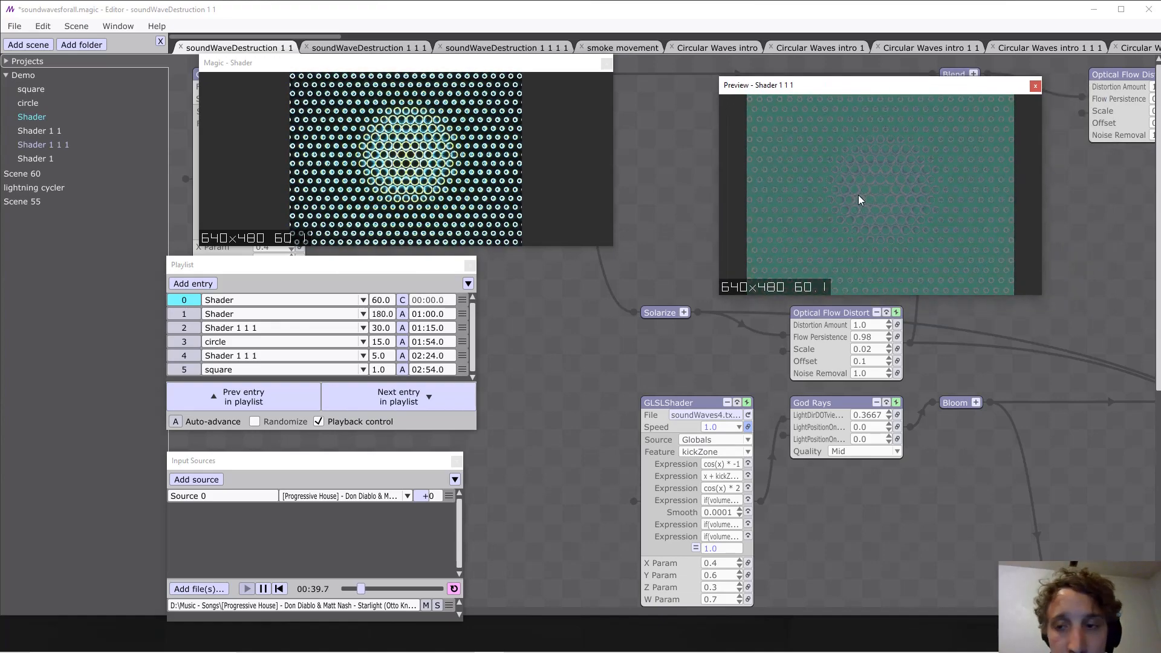
Switch the Shader 1 1 1 scene to Preview & Edit so its node graph opens in the editor.
{"action": "right_click", "coordinate": [768, 211]}
{"action": "mouse_move", "coordinate": [832, 232]}
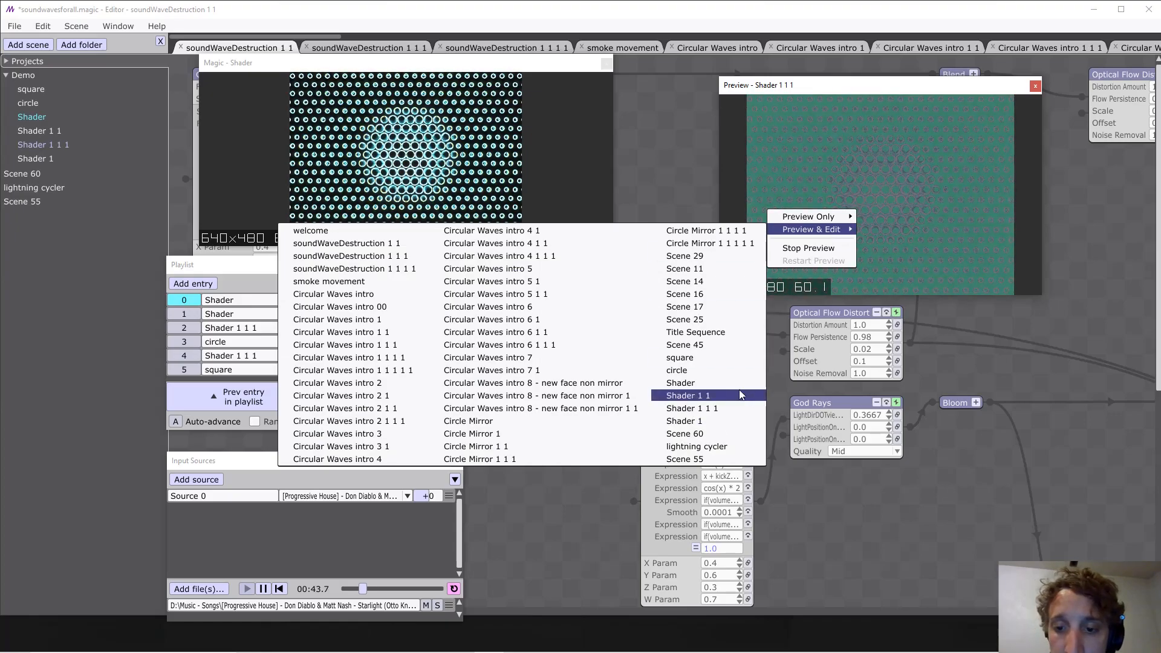
{"action": "left_click", "coordinate": [732, 409]}
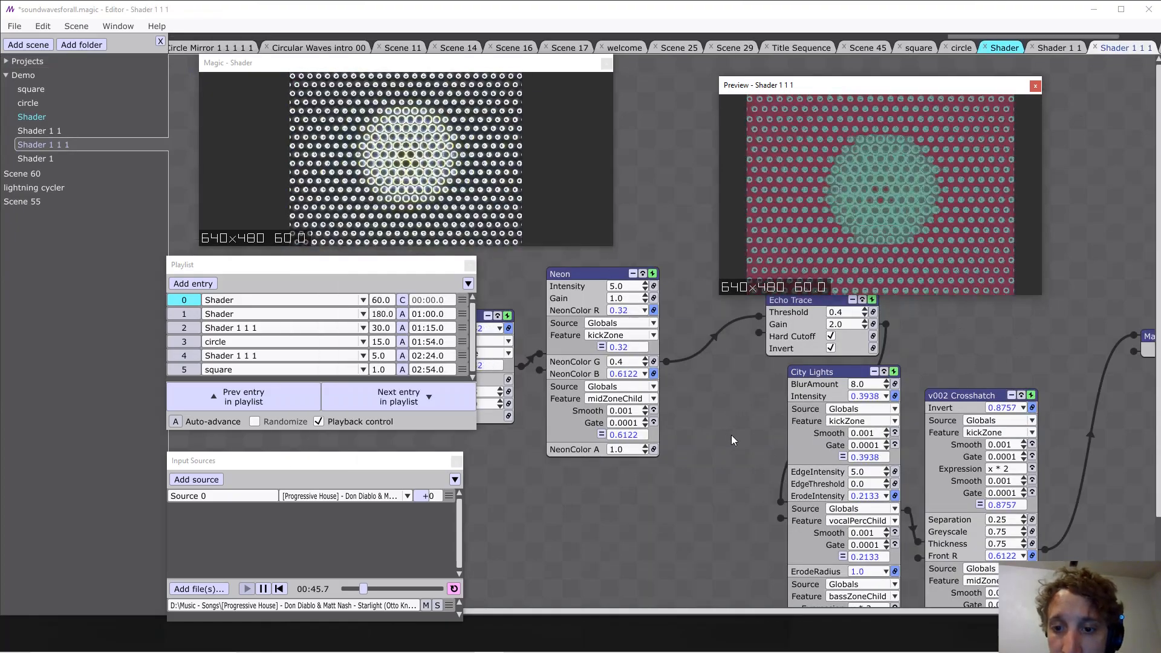
{"action": "scroll", "coordinate": [788, 393], "scroll_direction": "down", "scroll_amount": 3}
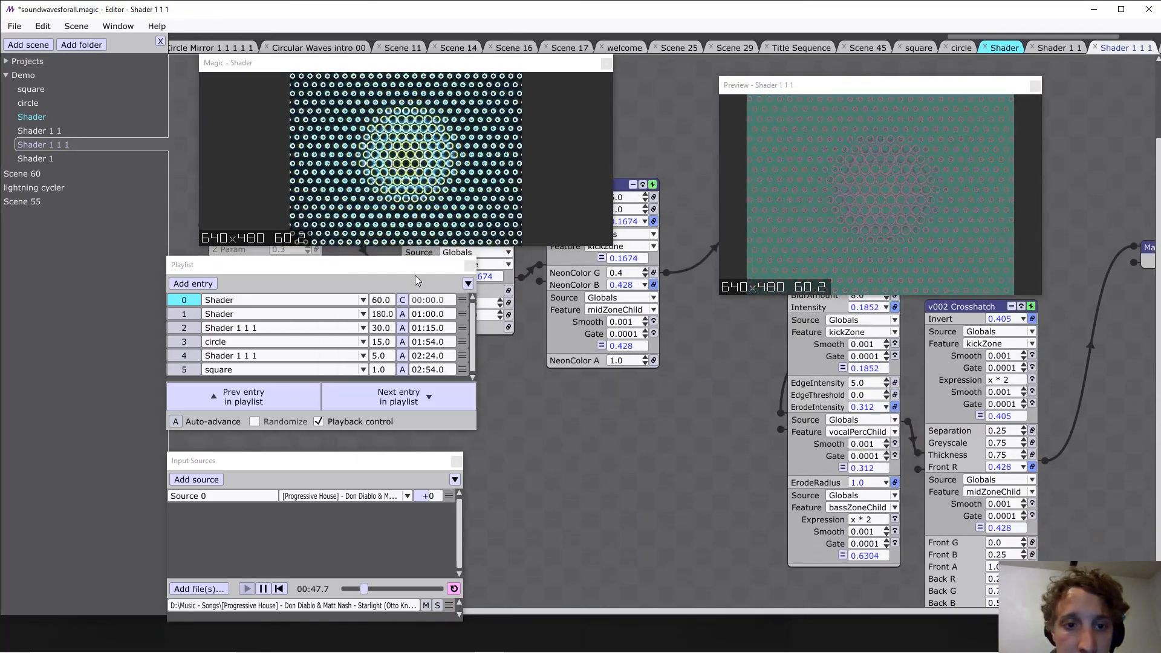
Move the Playlist window beside Input Sources and raise the Preview window to uncover the Shader 1 1 1 node graph.
{"action": "left_click_drag", "start_coordinate": [411, 271], "coordinate": [710, 451]}
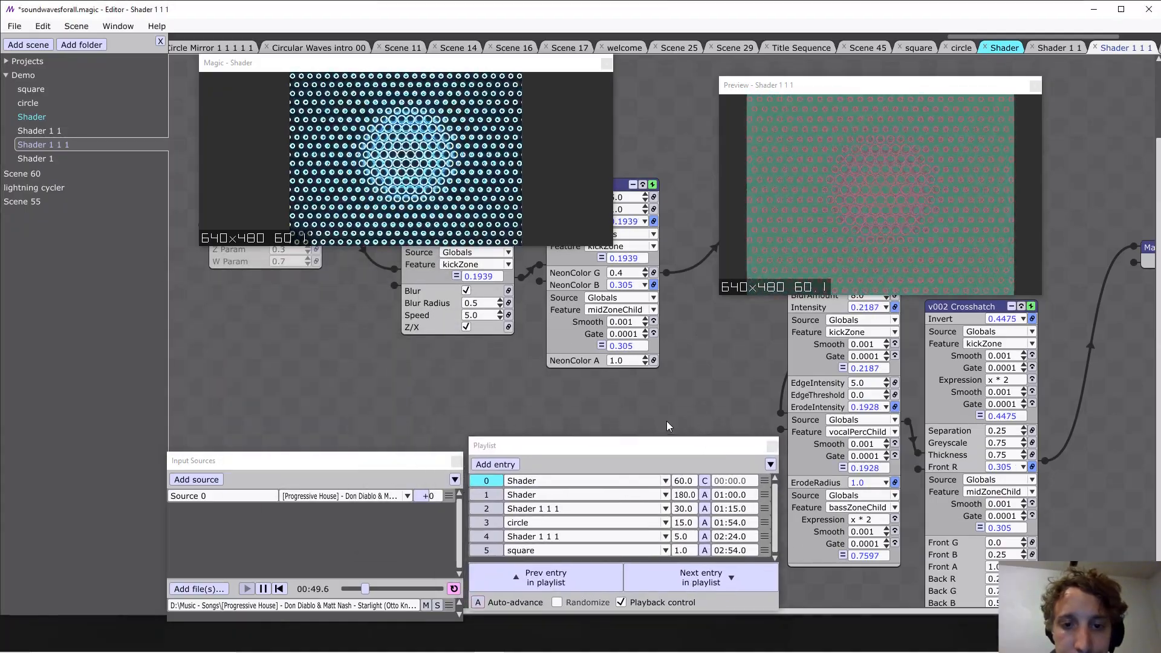
{"action": "left_click_drag", "start_coordinate": [515, 416], "coordinate": [451, 391]}
{"action": "left_click_drag", "start_coordinate": [872, 88], "coordinate": [871, 63]}
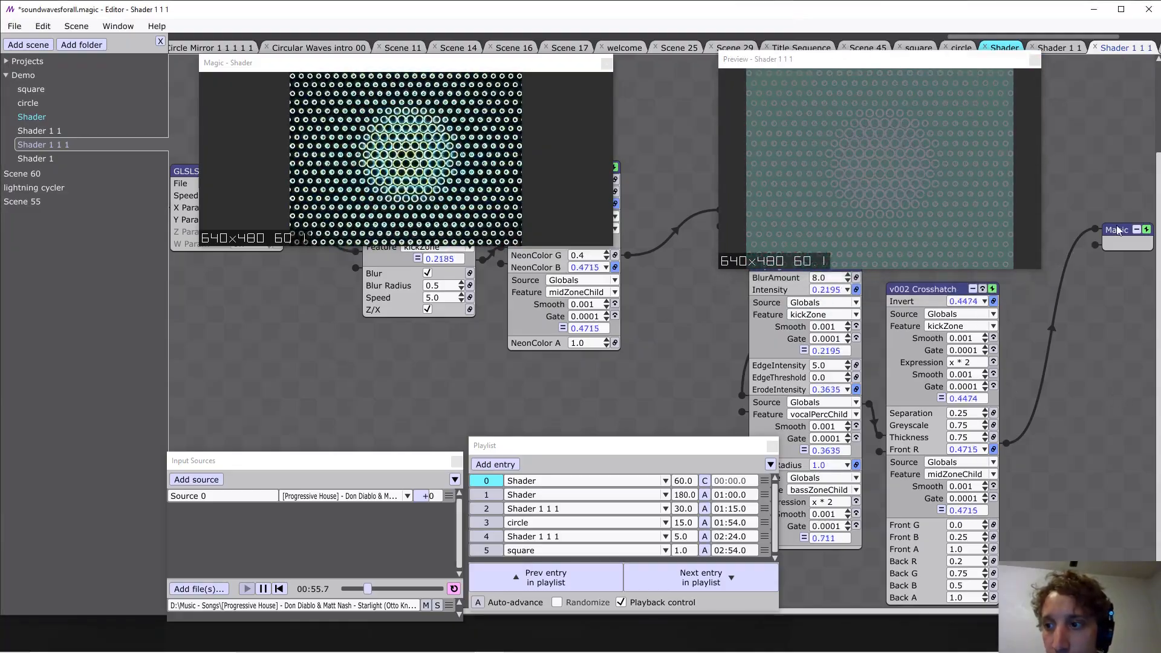
Move the Magic output node away from v002 Crosshatch and insert an ISF Stylize Bloom effect on the connection between them.
{"action": "mouse_move", "coordinate": [1117, 230]}
{"action": "left_mouse_down"}
{"action": "mouse_move", "coordinate": [1140, 202]}
{"action": "mouse_move", "coordinate": [1147, 220]}
{"action": "mouse_move", "coordinate": [1148, 208]}
{"action": "mouse_move", "coordinate": [1118, 221]}
{"action": "left_mouse_up"}
{"action": "left_click_drag", "start_coordinate": [642, 286], "coordinate": [630, 248]}
{"action": "right_click", "coordinate": [830, 411]}
{"action": "mouse_move", "coordinate": [801, 349]}
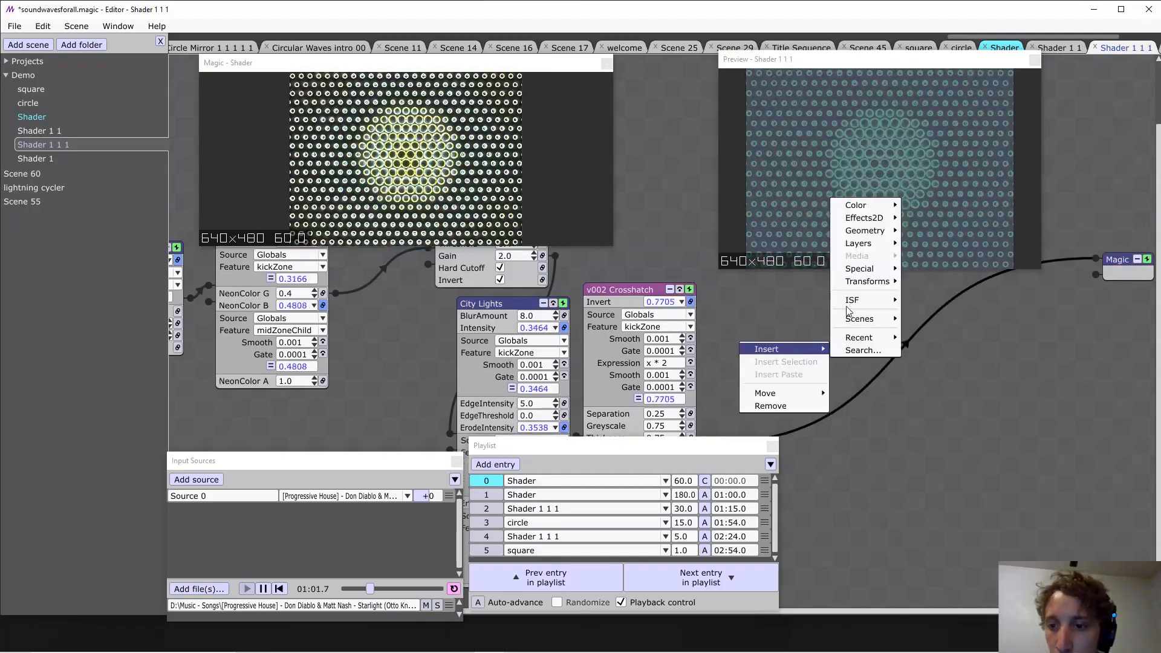
{"action": "mouse_move", "coordinate": [852, 300]}
{"action": "mouse_move", "coordinate": [968, 439]}
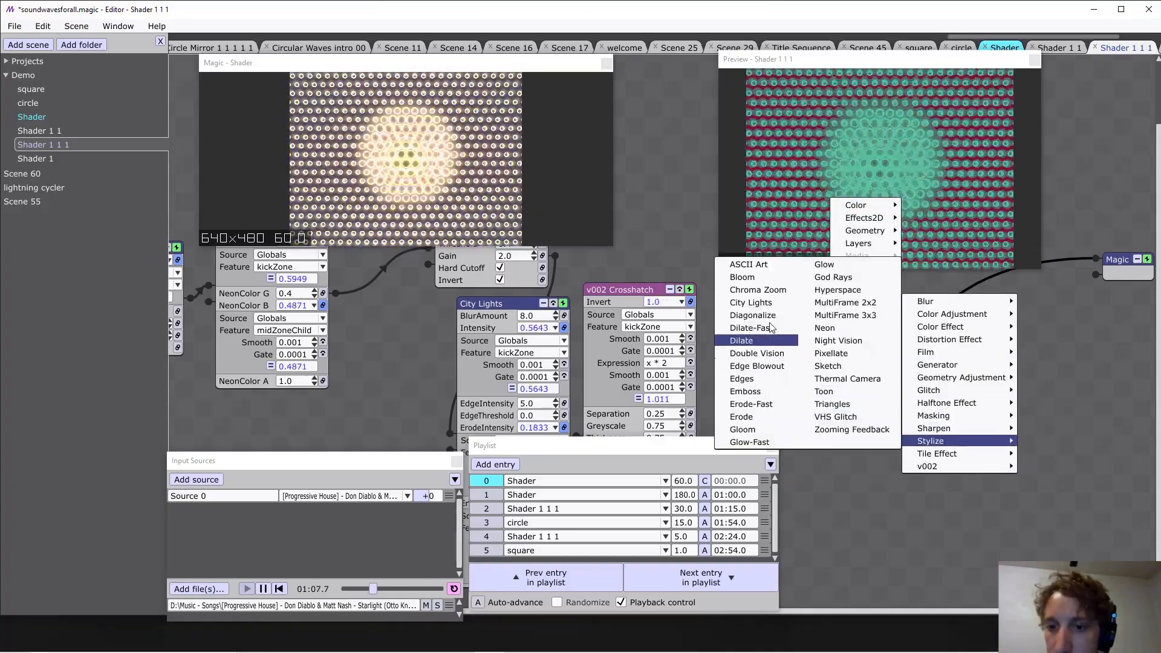
{"action": "left_click", "coordinate": [742, 277]}
Link Bloom's Intensity to the Globals feature bassZoneChild with modifiers Smooth 0.001 and Gate 0.0001, and save the project.
{"action": "left_click", "coordinate": [948, 423]}
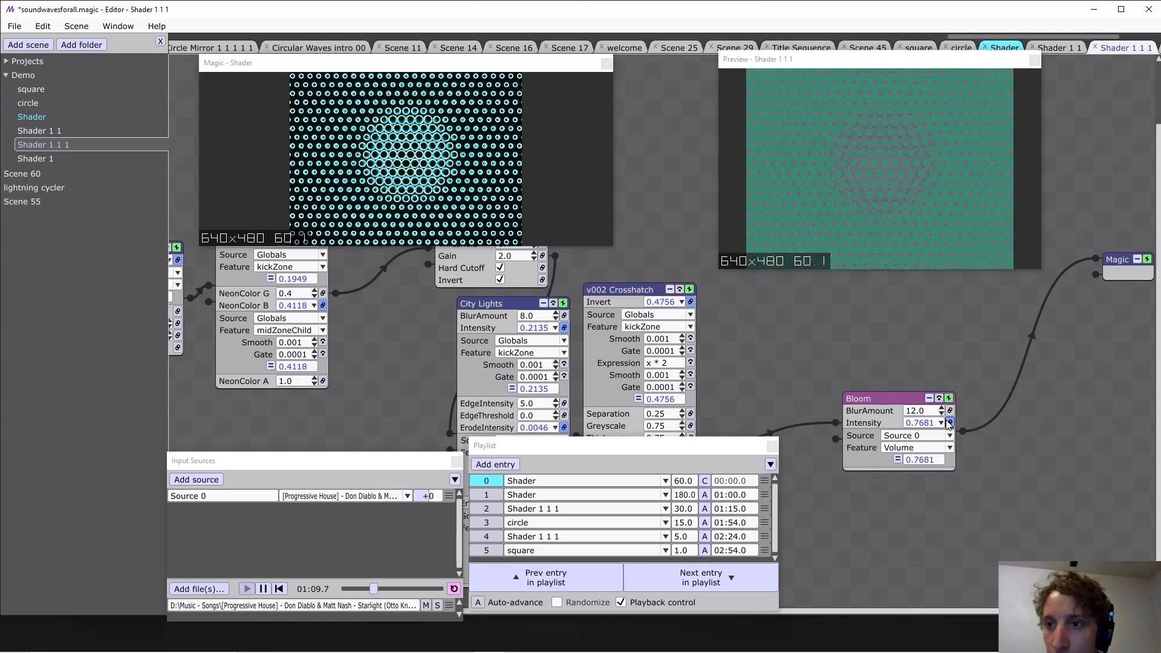
{"action": "left_click", "coordinate": [915, 436]}
{"action": "left_click", "coordinate": [911, 461]}
{"action": "left_click", "coordinate": [912, 450]}
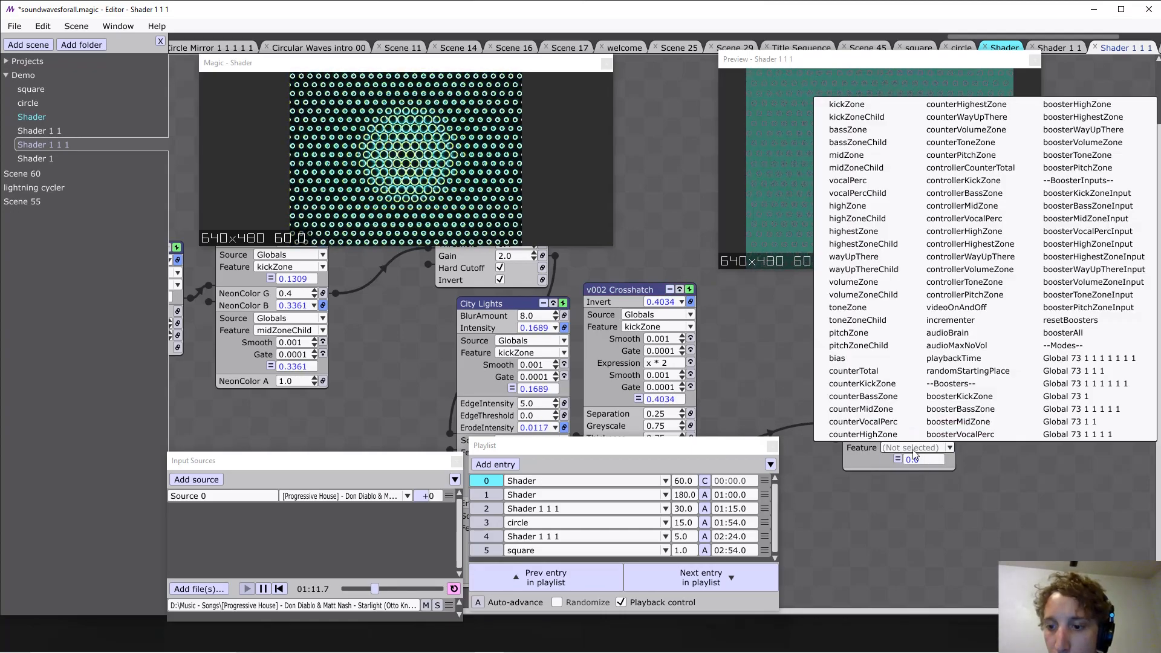
{"action": "left_click", "coordinate": [874, 145]}
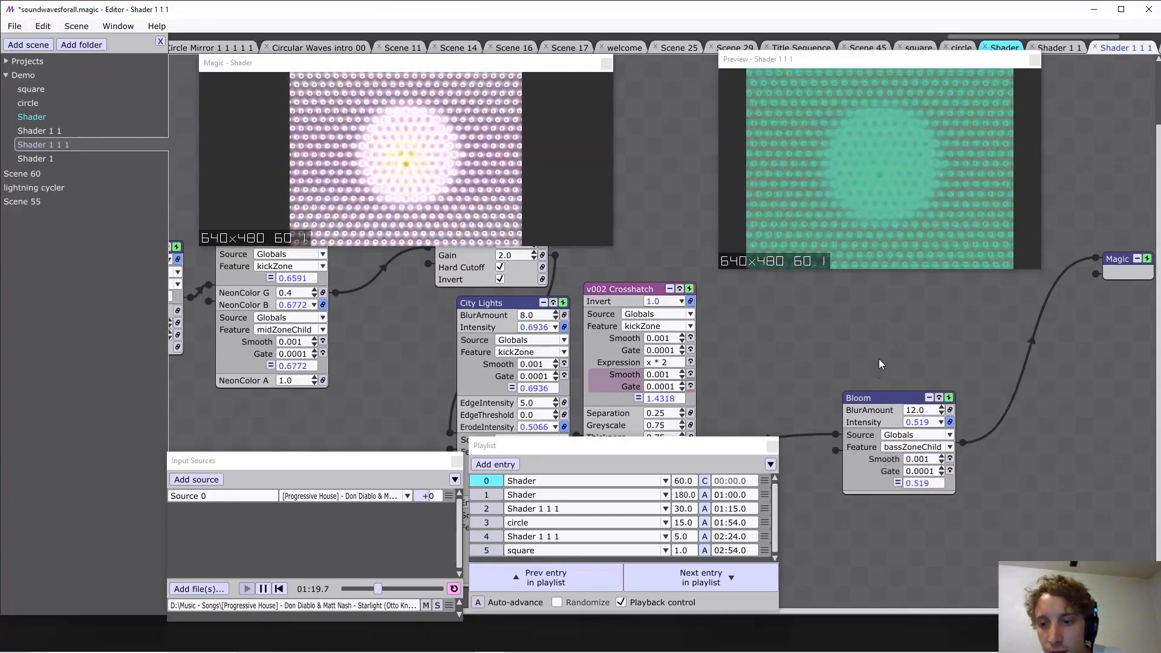
{"action": "key", "text": "ctrl+s"}
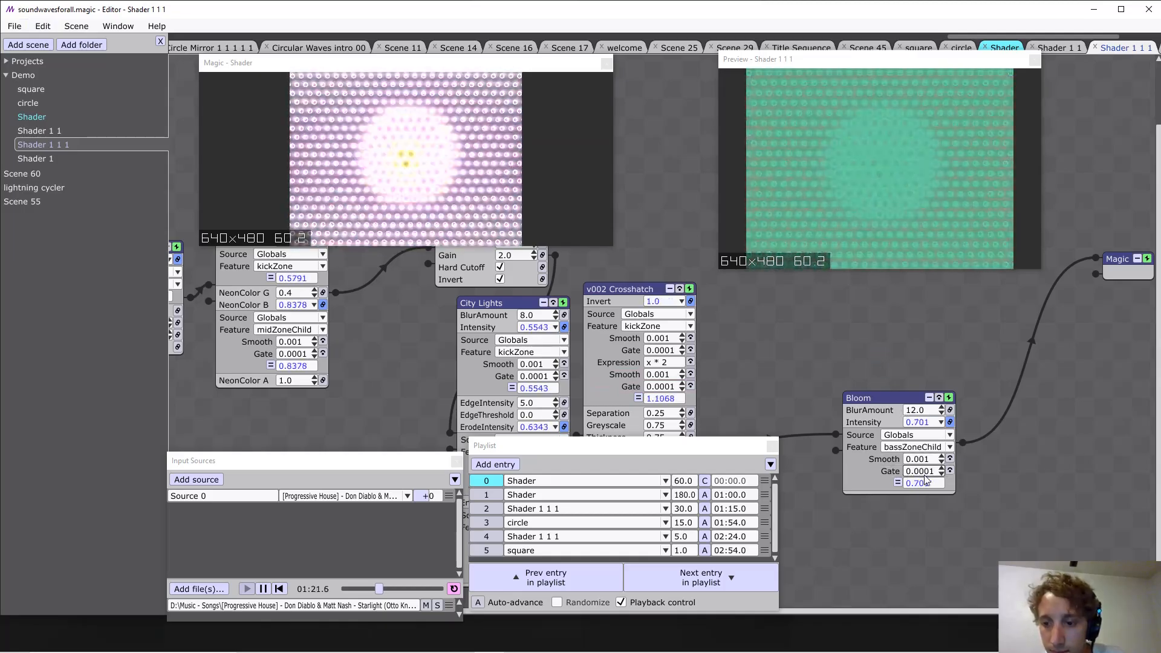
Set the Gate on Bloom's Intensity to 0.001, add a second Smooth modifier of 0.0001, and save the project.
{"action": "double_click", "coordinate": [924, 473]}
{"action": "type", "text": "0.001"}
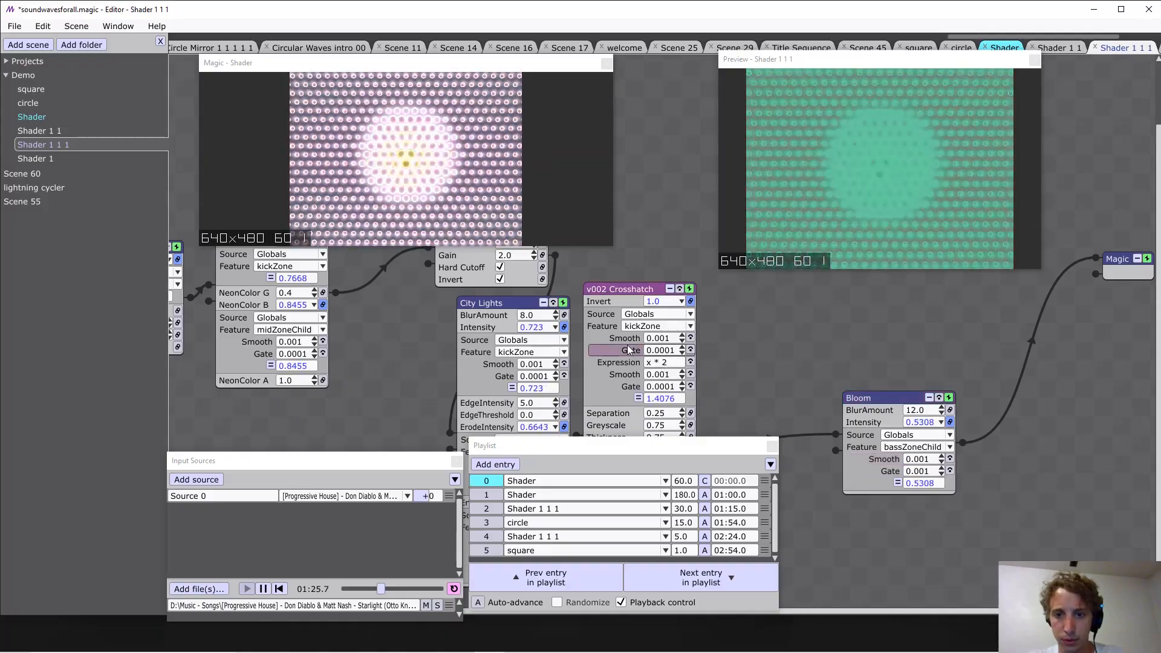
{"action": "key", "text": "ctrl+v"}
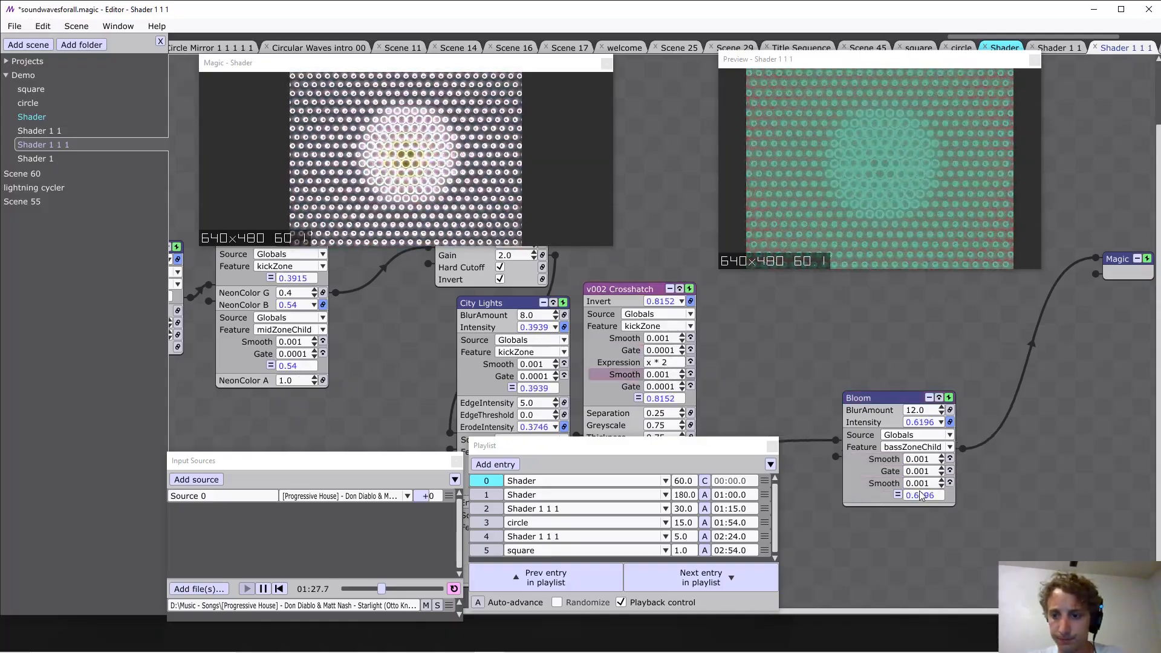
{"action": "left_click", "coordinate": [922, 484]}
{"action": "type", "text": "0"}
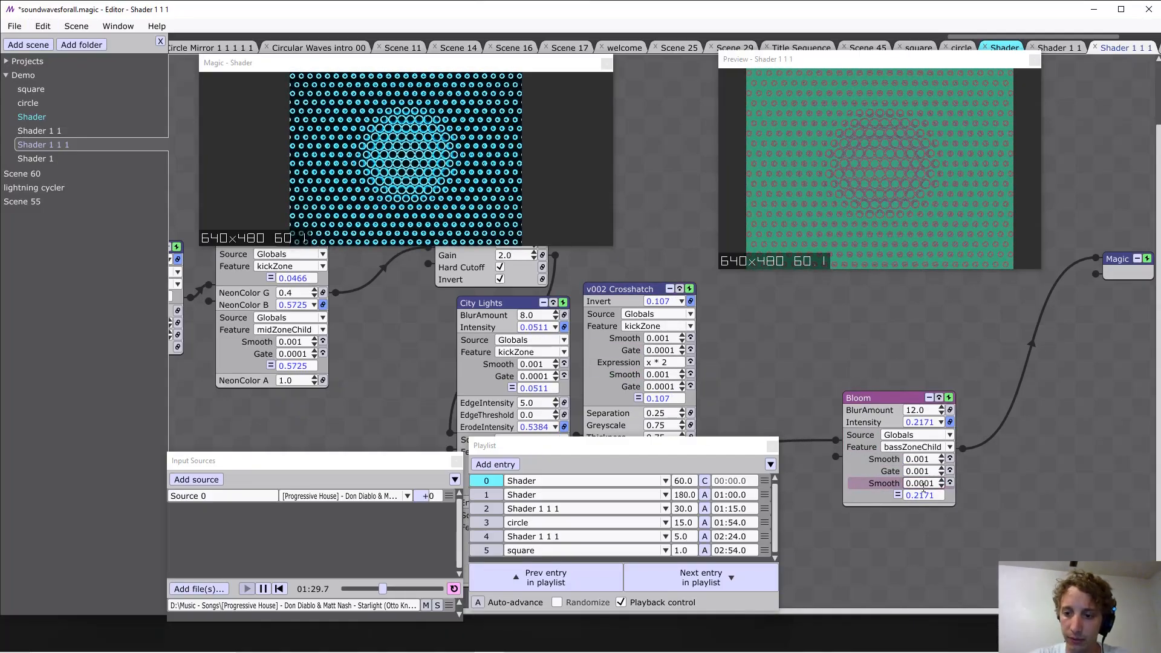
{"action": "left_click", "coordinate": [1037, 456]}
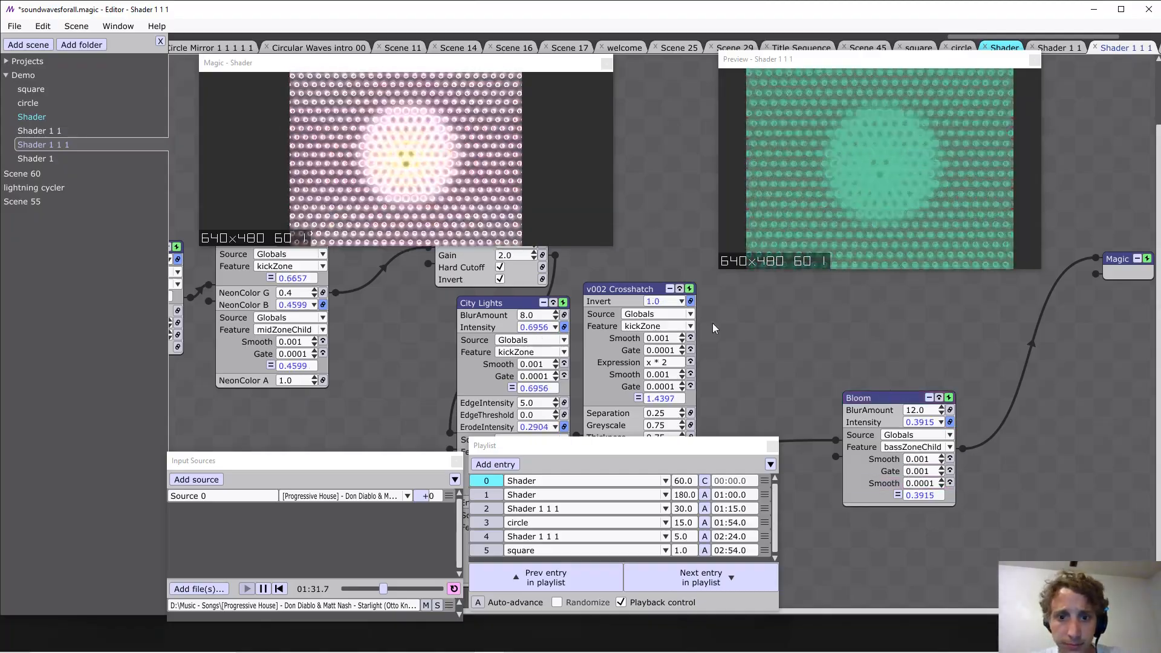
{"action": "key", "text": "ctrl+s"}
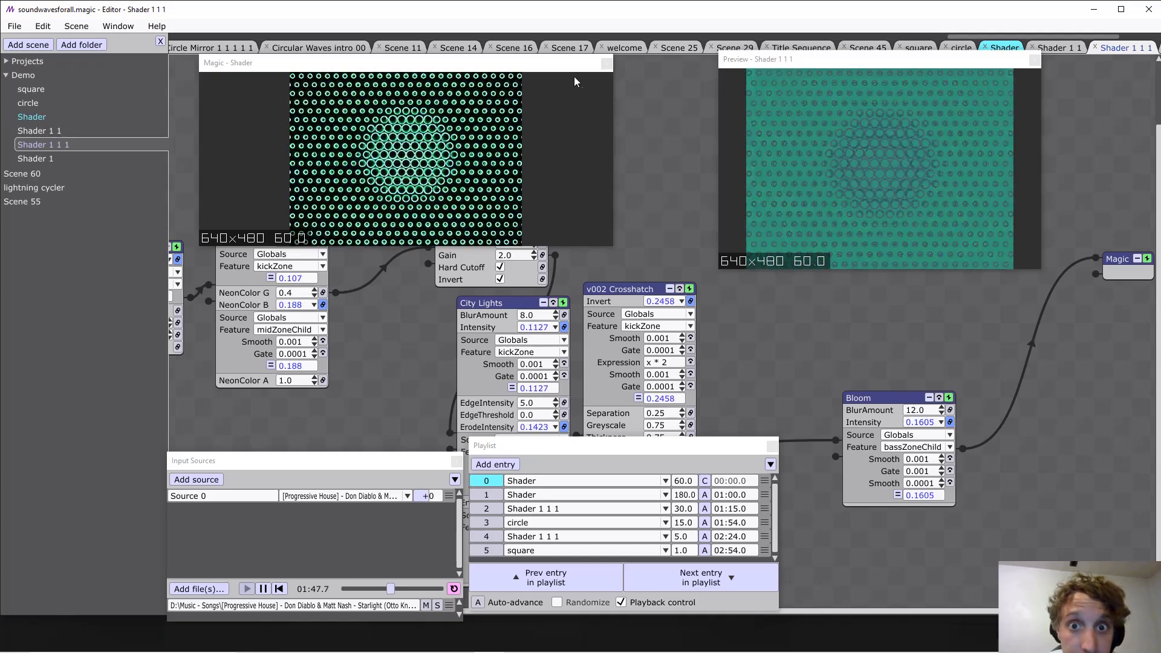
Reposition the Magic output window above the node graph and make it smaller.
{"action": "left_click_drag", "start_coordinate": [464, 68], "coordinate": [663, 376]}
{"action": "left_click_drag", "start_coordinate": [698, 466], "coordinate": [573, 111]}
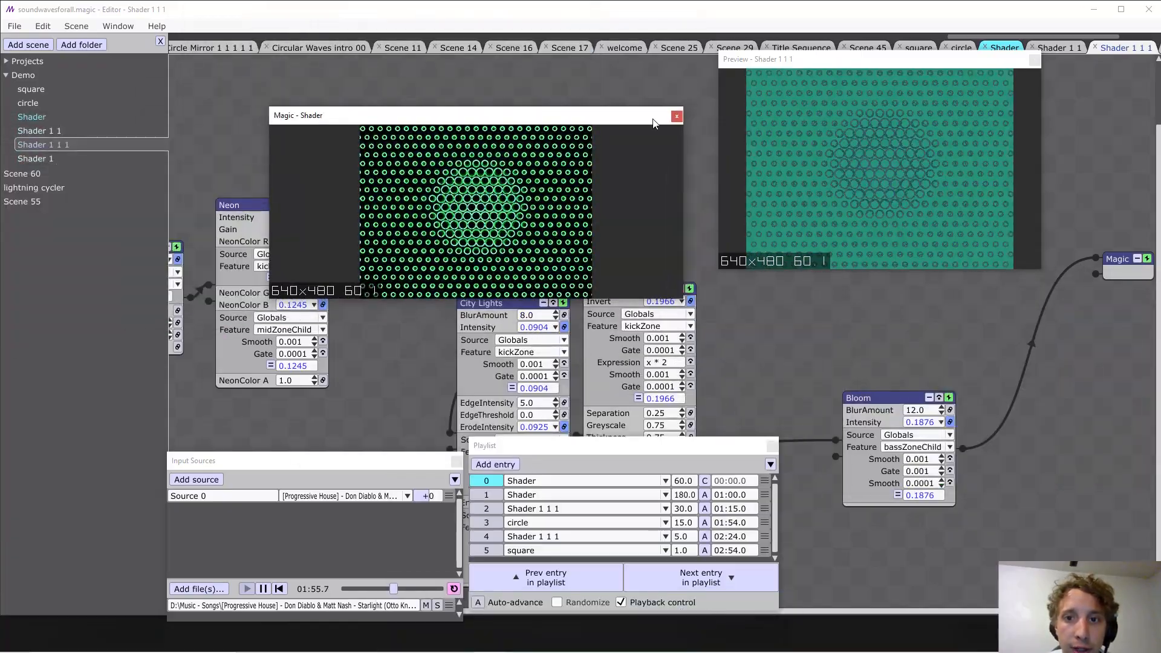
{"action": "left_click_drag", "start_coordinate": [683, 299], "coordinate": [567, 249]}
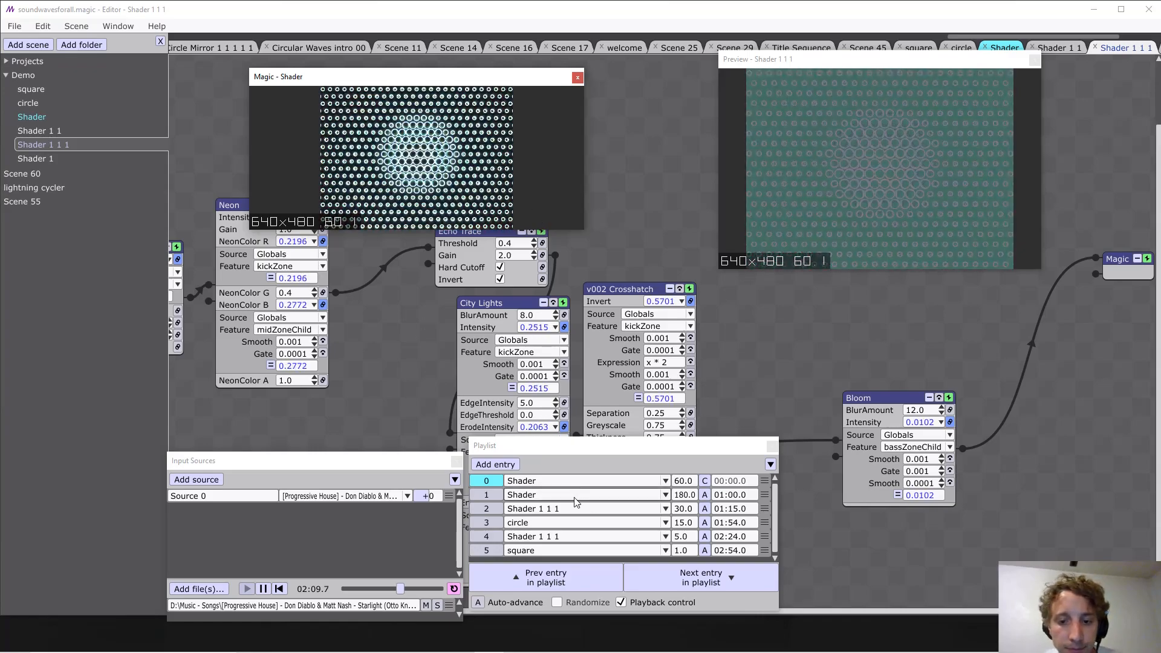
Change playlist entry 1 to the Shader 1 1 1 scene with a transition duration of 30.
{"action": "left_click", "coordinate": [577, 481]}
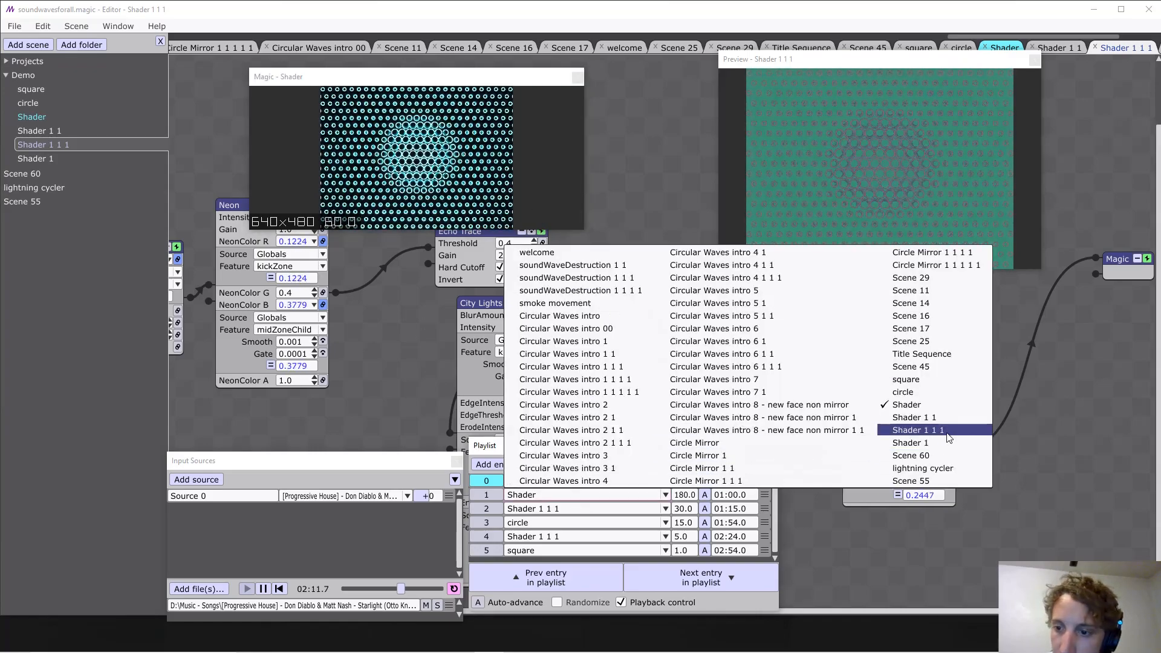
{"action": "left_click", "coordinate": [917, 429]}
{"action": "left_click", "coordinate": [692, 498]}
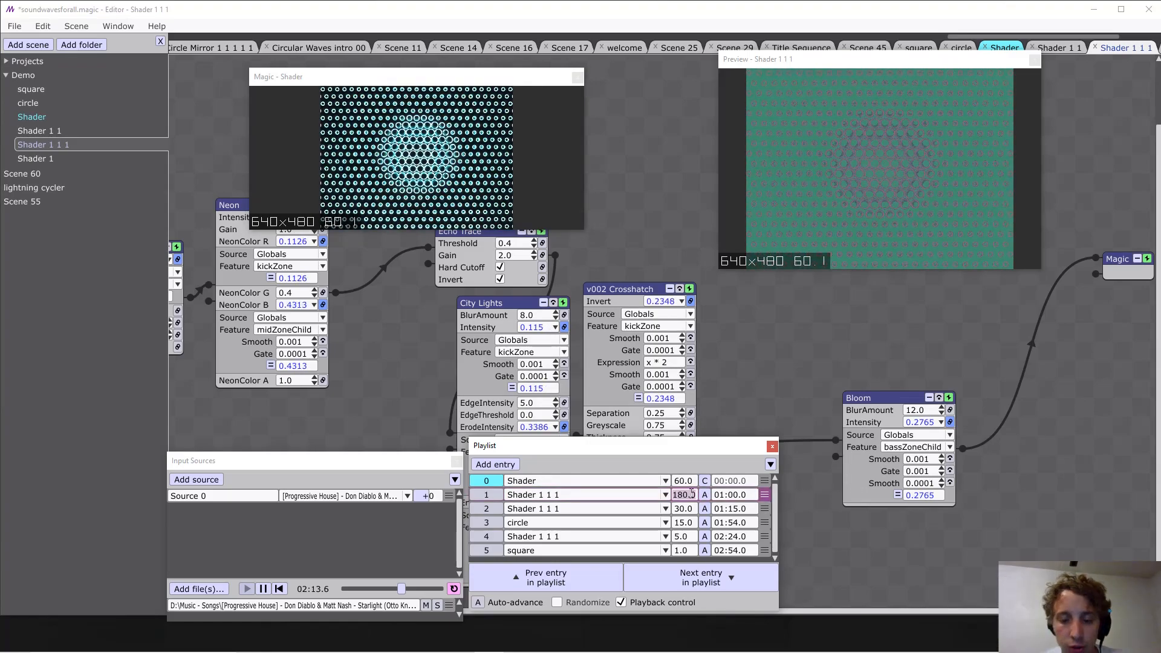
{"action": "type", "text": "30"}
{"action": "key", "text": "Return"}
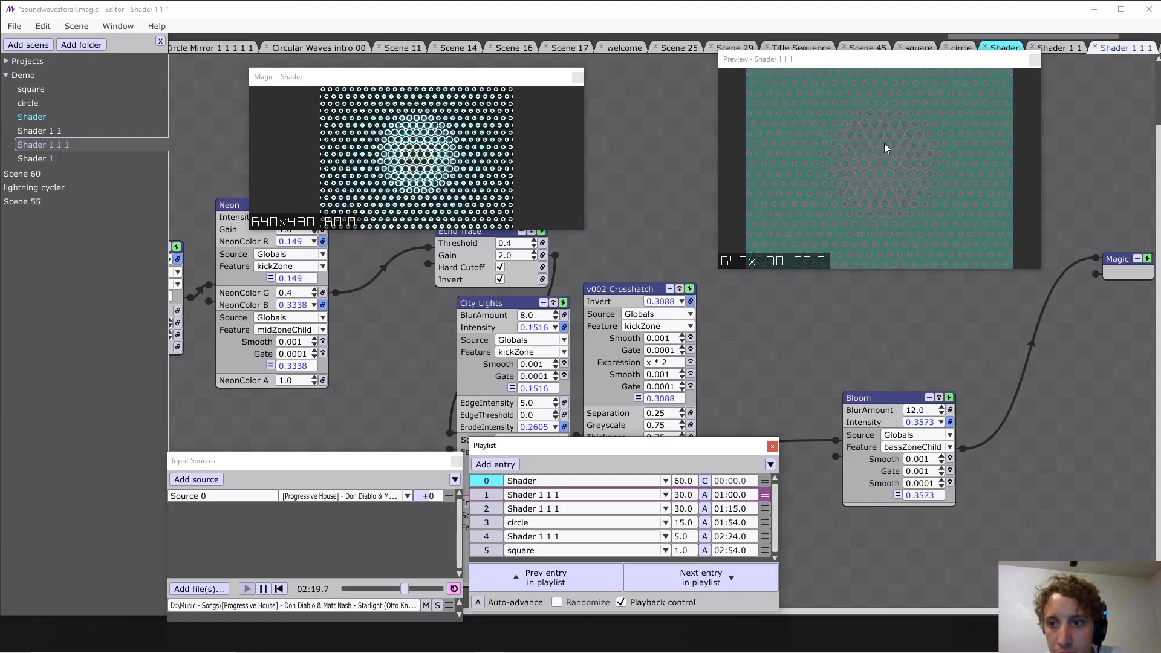
Lower the Preview window and shift the Magic output window slightly away from it.
{"action": "left_click_drag", "start_coordinate": [834, 65], "coordinate": [796, 129]}
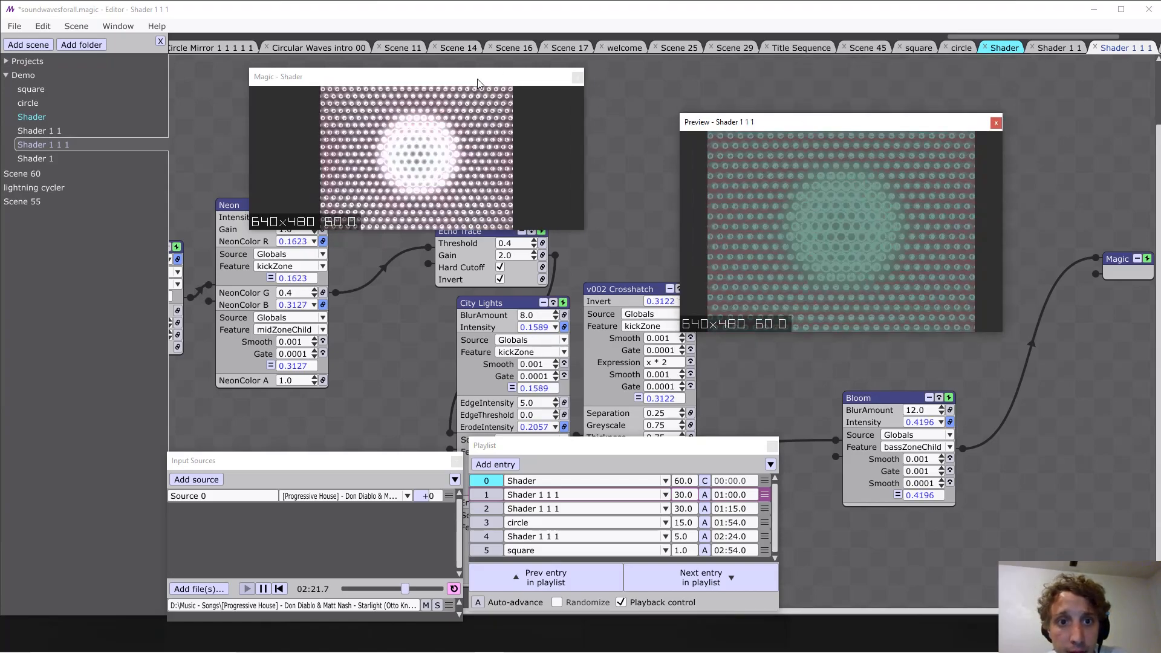
{"action": "left_click_drag", "start_coordinate": [525, 86], "coordinate": [446, 72]}
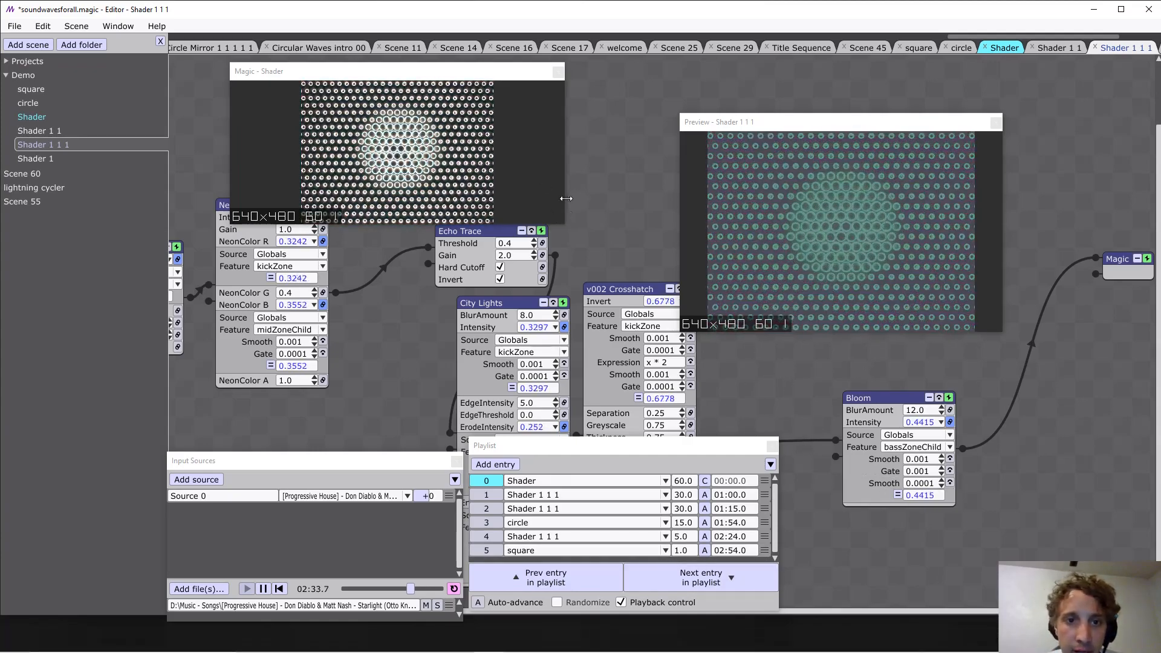
Raise the Preview window to about the height of the Magic output window and make it slightly smaller.
{"action": "left_click_drag", "start_coordinate": [808, 126], "coordinate": [819, 81]}
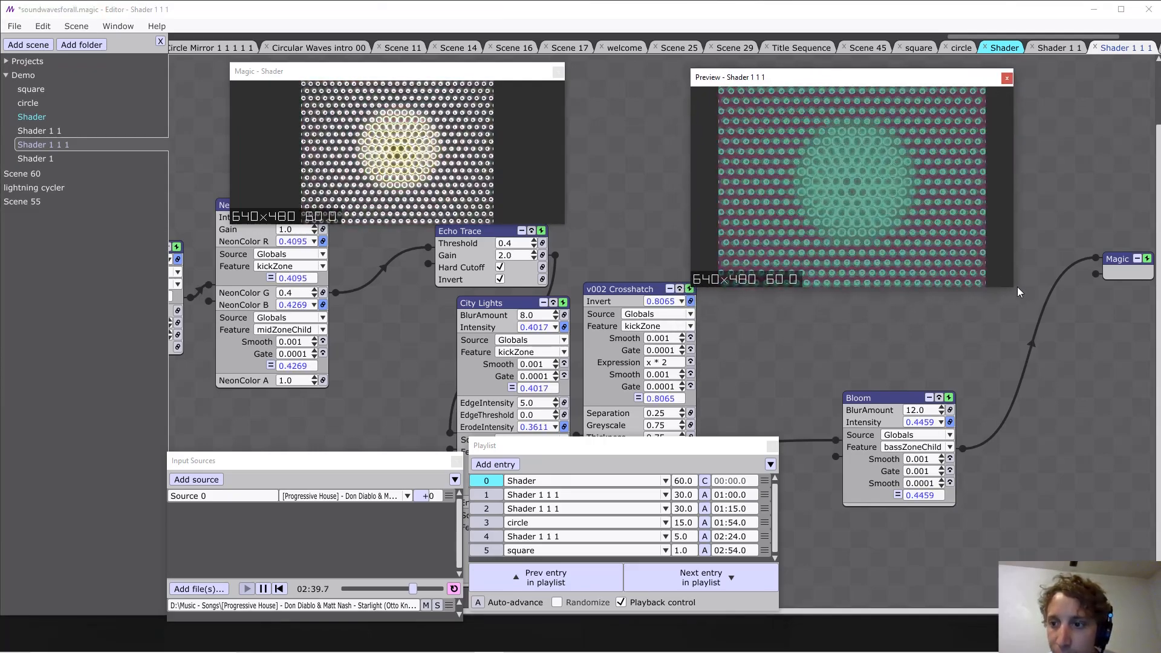
{"action": "left_click_drag", "start_coordinate": [1017, 287], "coordinate": [1011, 263]}
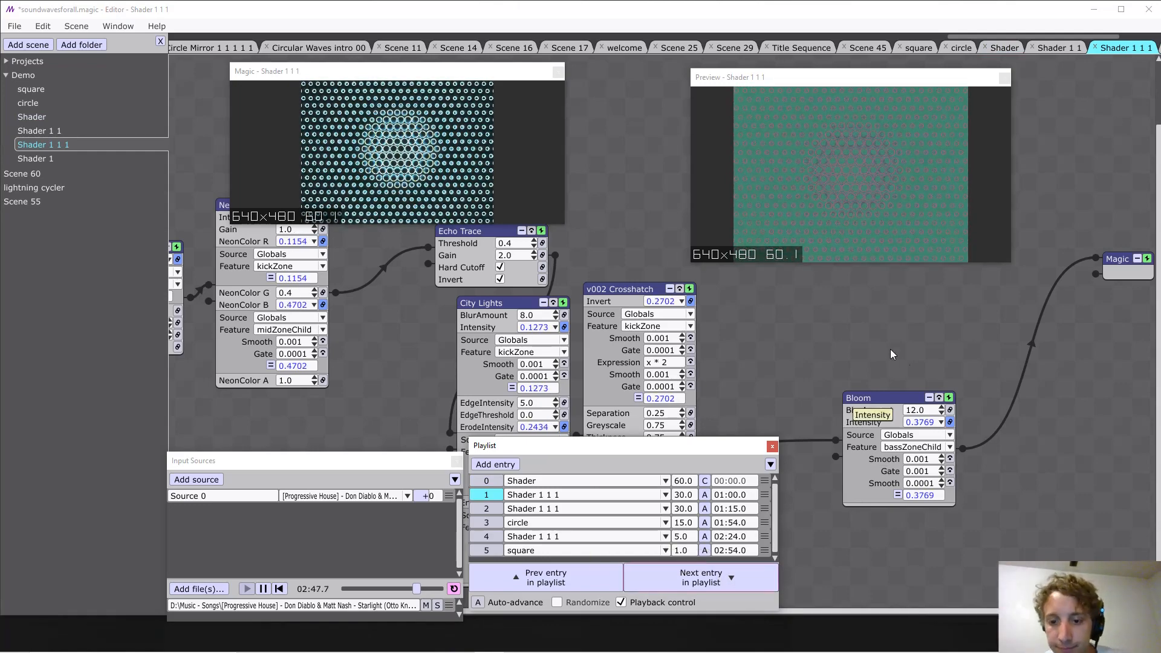
{"action": "left_click", "coordinate": [621, 257]}
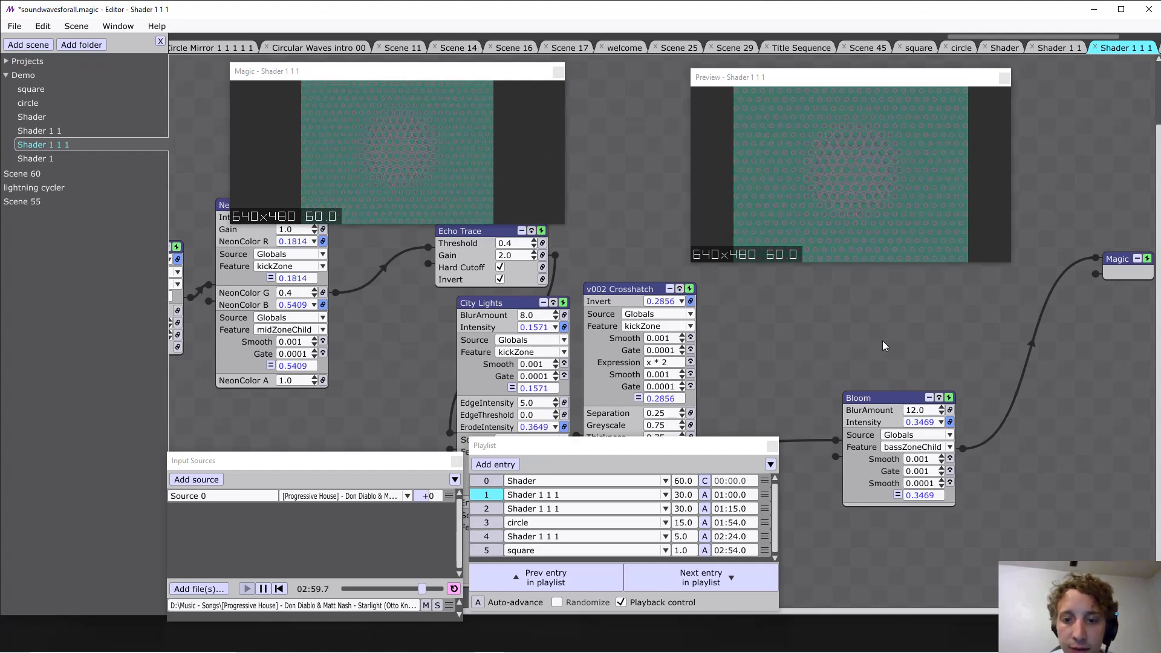
Switch the Preview window to preview and edit the square scene.
{"action": "left_click_drag", "start_coordinate": [883, 339], "coordinate": [882, 344]}
{"action": "scroll", "coordinate": [939, 320], "scroll_direction": "up", "scroll_amount": 2}
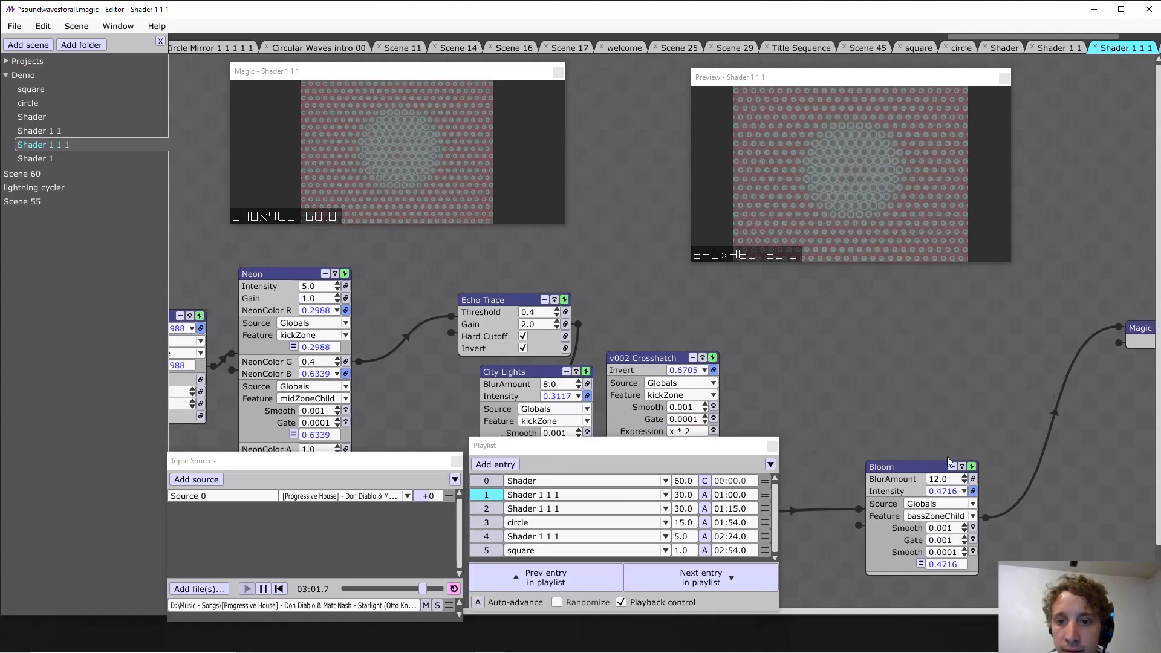
{"action": "scroll", "coordinate": [882, 420], "scroll_direction": "down", "scroll_amount": 1}
{"action": "right_click", "coordinate": [822, 235]}
{"action": "mouse_move", "coordinate": [795, 257]}
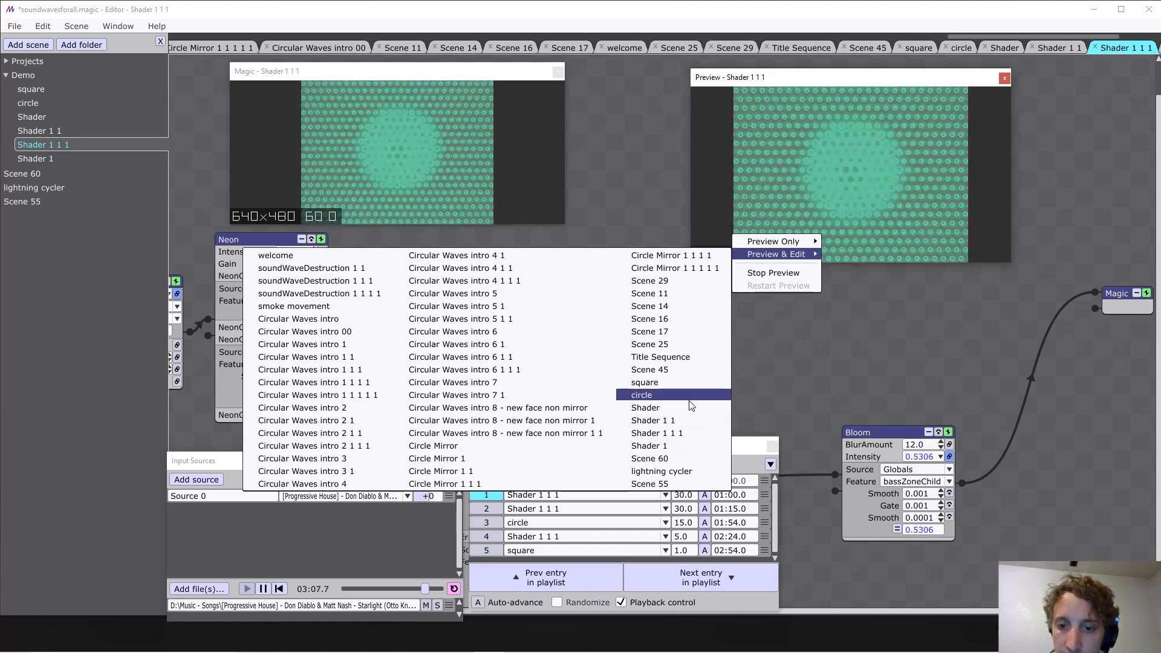
{"action": "left_click", "coordinate": [685, 387]}
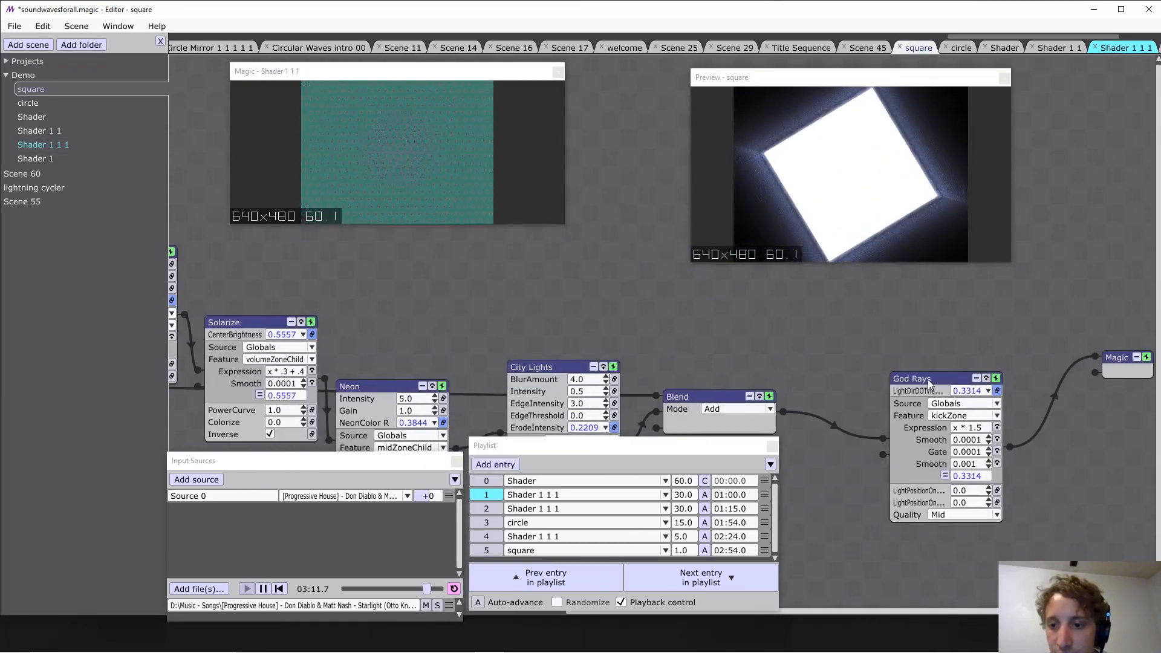
Move the God Rays node lower and connect the output of the Neon after 3d Rotate to the Magic node.
{"action": "left_click_drag", "start_coordinate": [912, 378], "coordinate": [848, 460]}
{"action": "left_click_drag", "start_coordinate": [489, 332], "coordinate": [875, 347]}
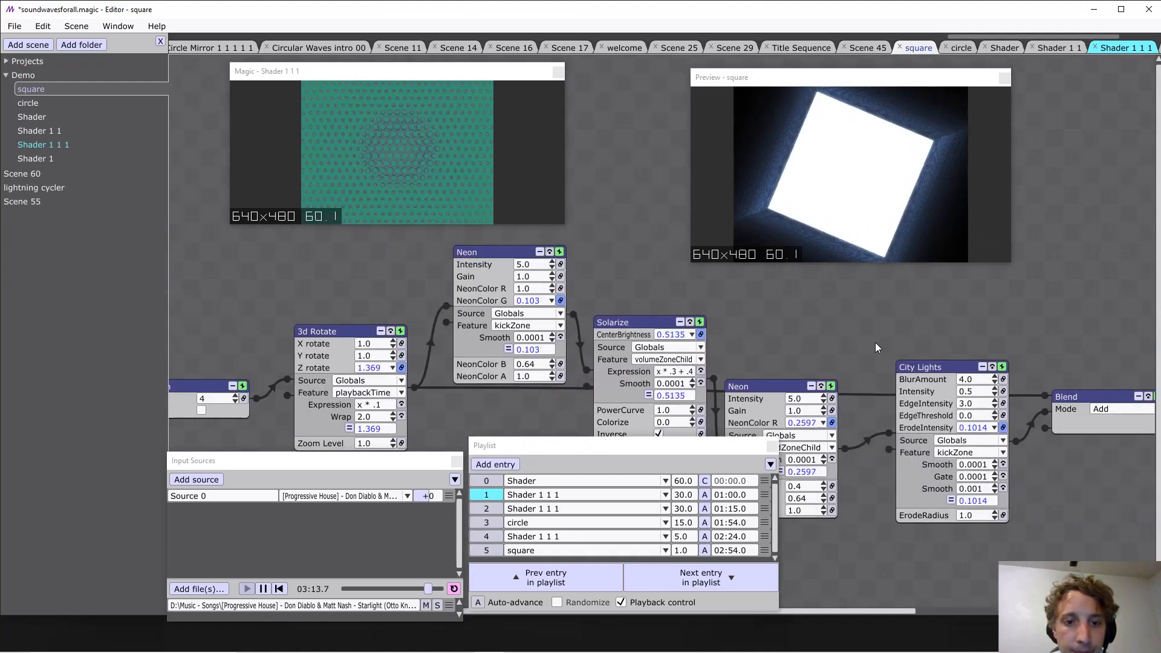
{"action": "left_click_drag", "start_coordinate": [573, 316], "coordinate": [1098, 359]}
Insert a Blend node at Magic's input to combine the Neon and God Rays branches, with its mode set to Difference.
{"action": "right_click", "coordinate": [1098, 363]}
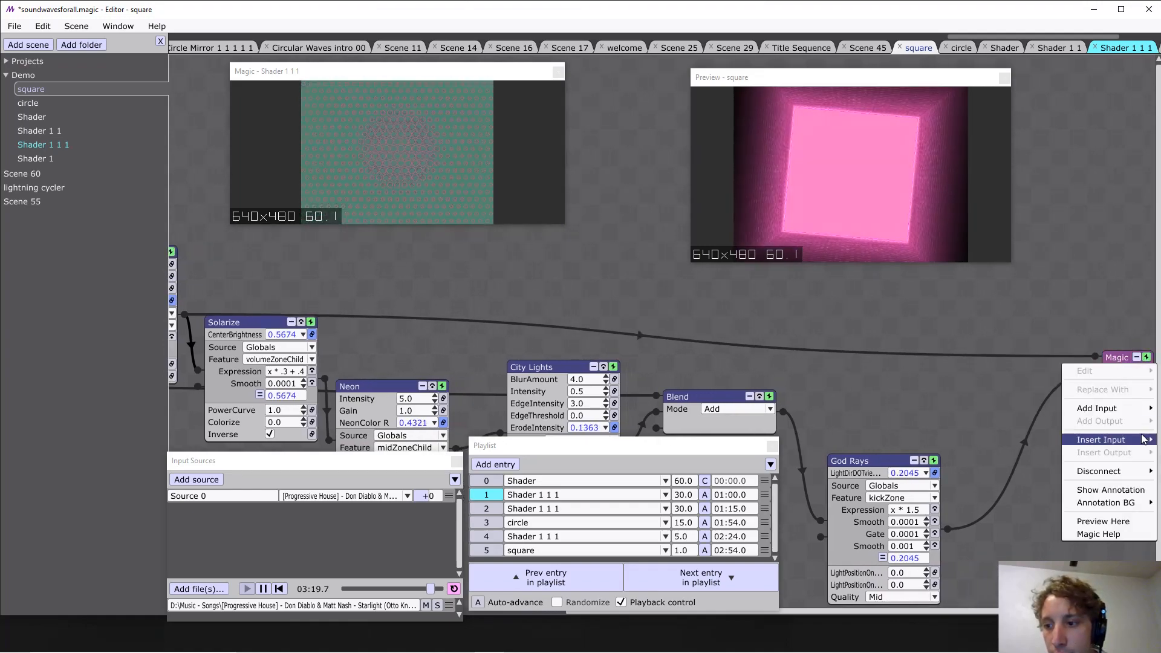
{"action": "mouse_move", "coordinate": [1100, 439]}
{"action": "mouse_move", "coordinate": [1040, 321]}
{"action": "left_click", "coordinate": [962, 322]}
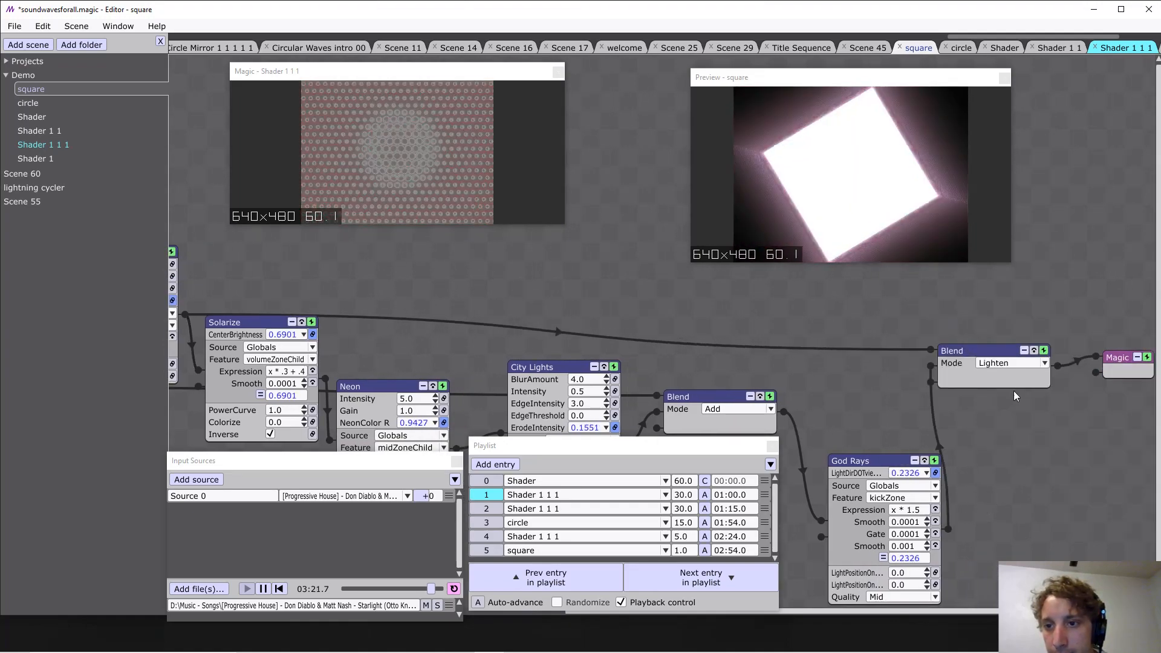
{"action": "left_click", "coordinate": [999, 365]}
{"action": "left_click", "coordinate": [1011, 453]}
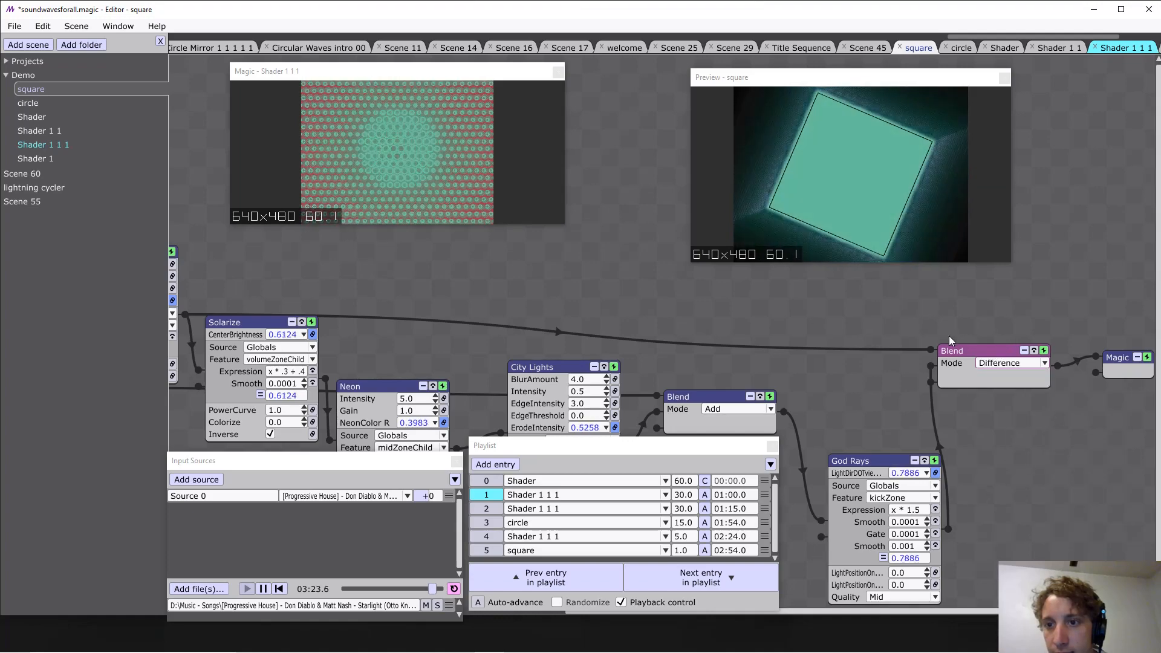
Insert a Trails effect between the Difference Blend and Magic, with modulation enabled on Strength and Speed set to 3.0.
{"action": "left_click_drag", "start_coordinate": [1113, 355], "coordinate": [995, 343]}
{"action": "left_click_drag", "start_coordinate": [858, 353], "coordinate": [889, 369]}
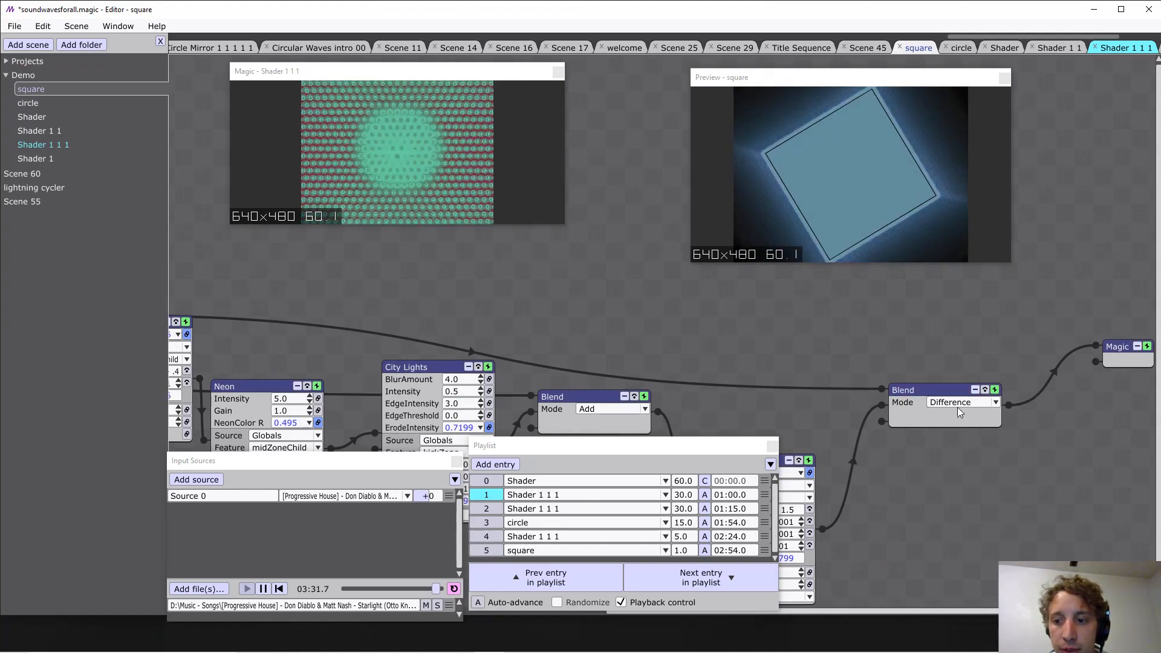
{"action": "right_click", "coordinate": [1006, 382]}
{"action": "mouse_move", "coordinate": [960, 321]}
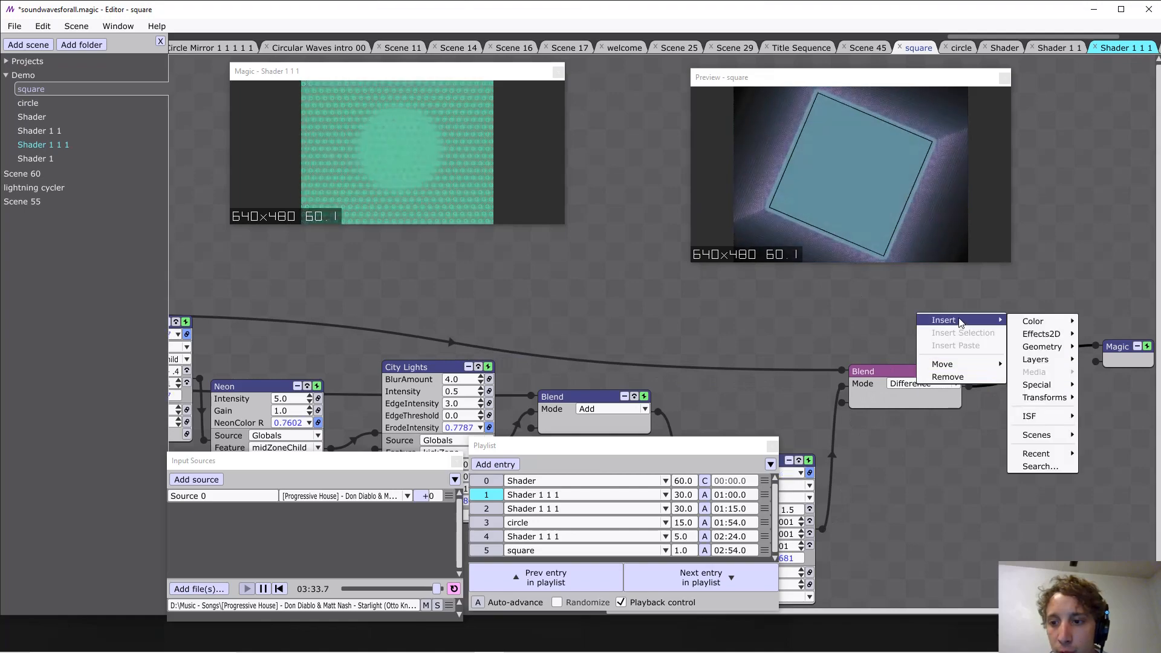
{"action": "mouse_move", "coordinate": [1053, 417]}
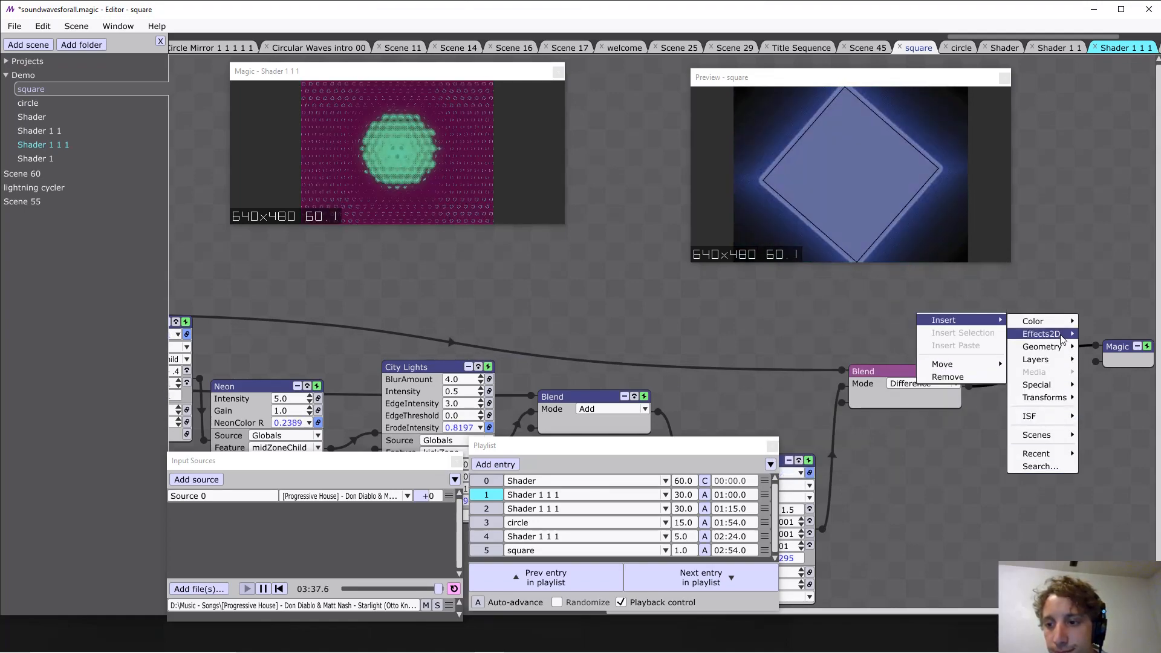
{"action": "left_click", "coordinate": [954, 321]}
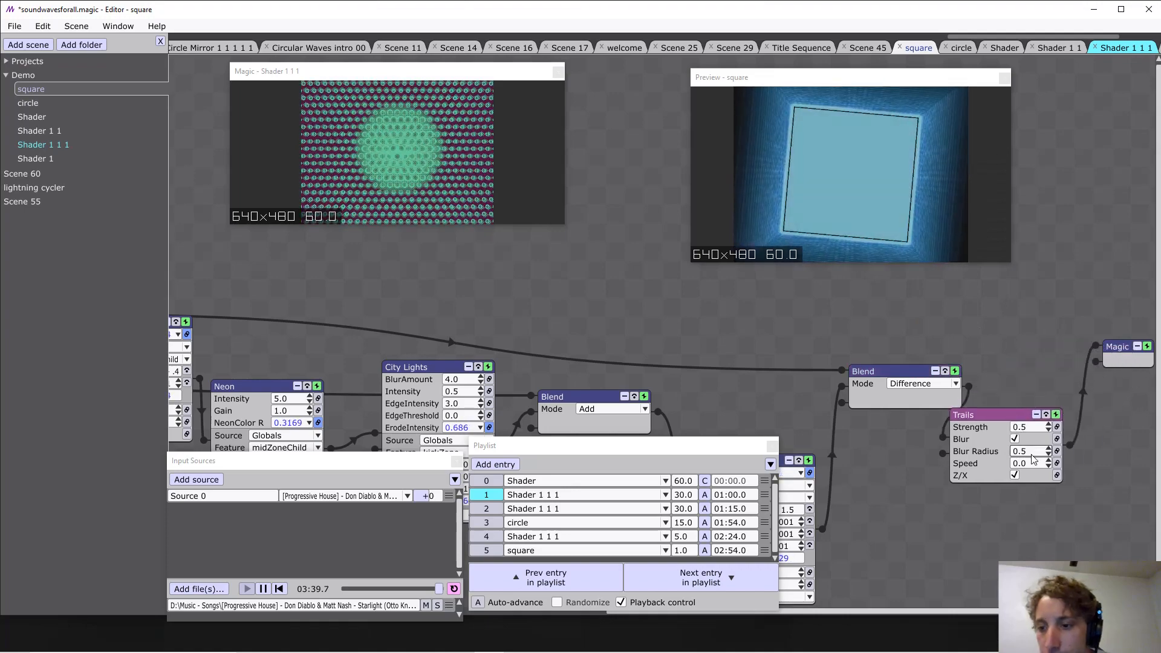
{"action": "left_click", "coordinate": [1056, 427]}
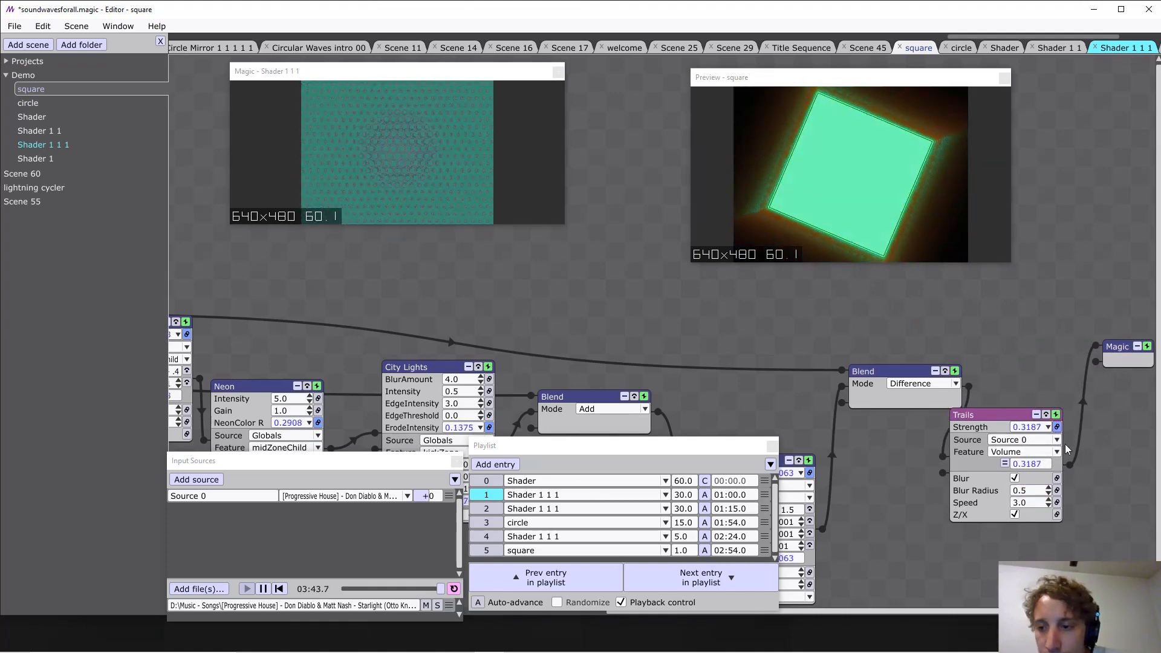
Load Evilwave & Antima - Tinnitus from the Music - Songs folder as the audio file for Source 0.
{"action": "left_click", "coordinate": [361, 606]}
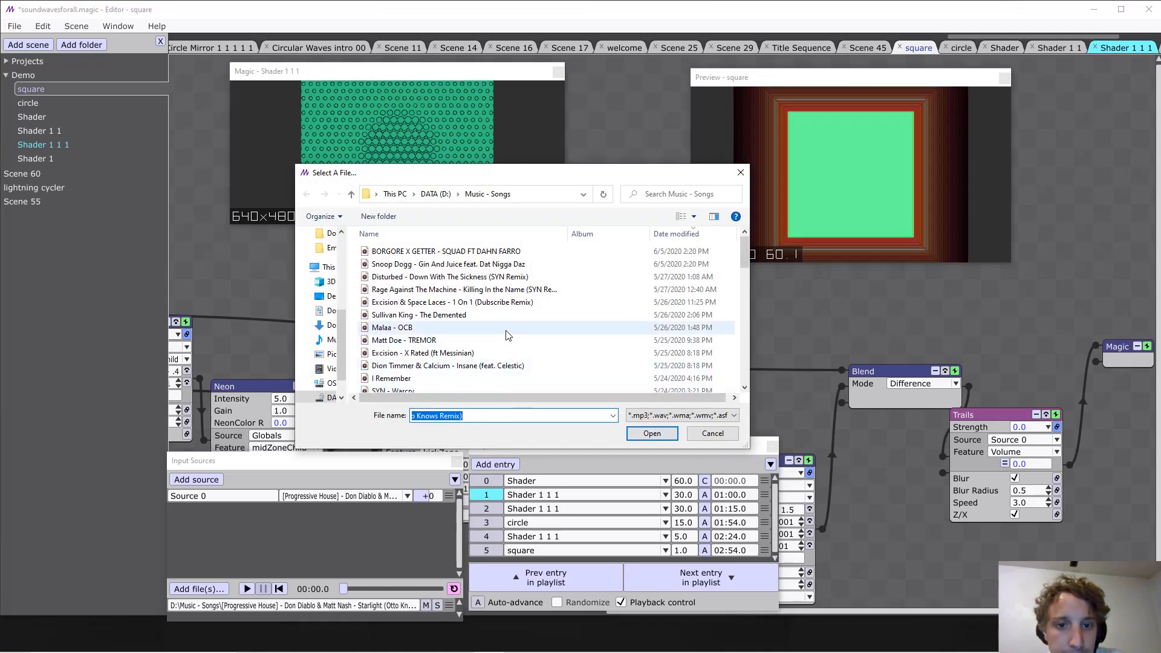
{"action": "scroll", "coordinate": [497, 301], "scroll_direction": "down", "scroll_amount": 5}
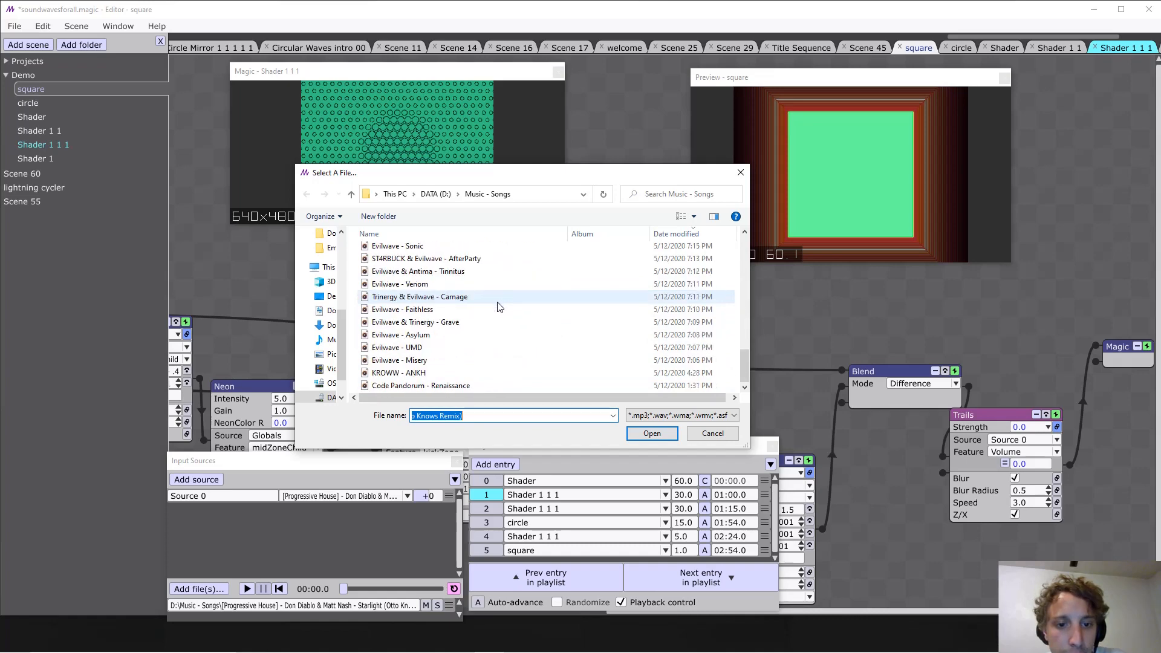
{"action": "double_click", "coordinate": [467, 273]}
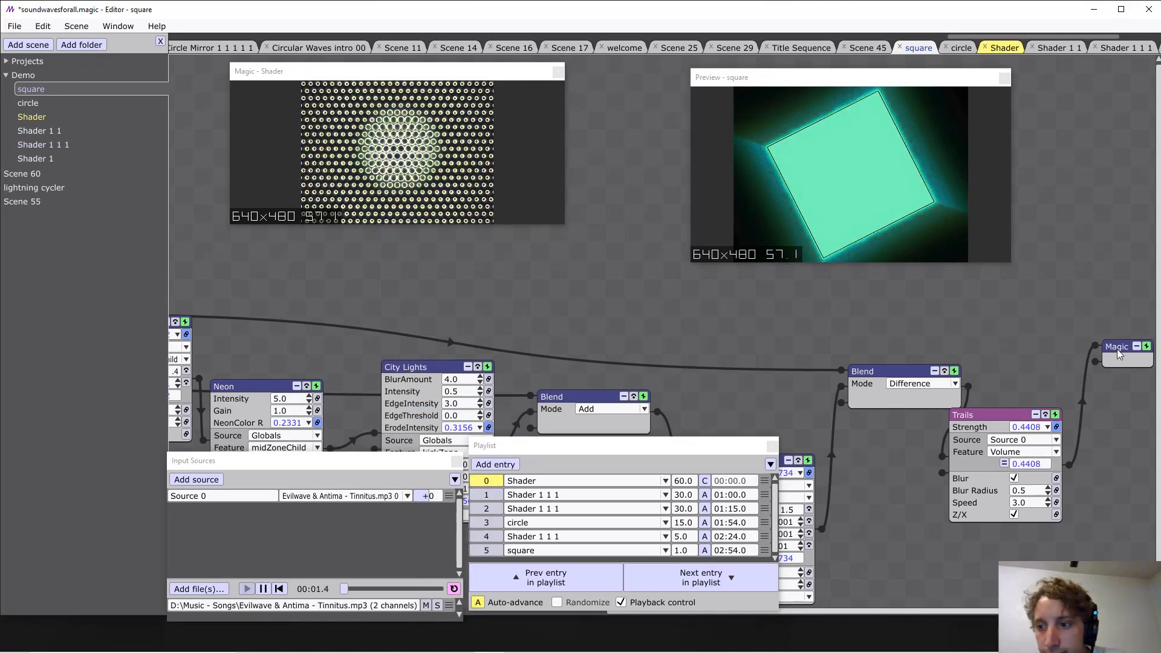
Move the Magic node higher and drive the Trails Strength with the Globals feature highZoneChild.
{"action": "left_click_drag", "start_coordinate": [1118, 355], "coordinate": [1111, 291]}
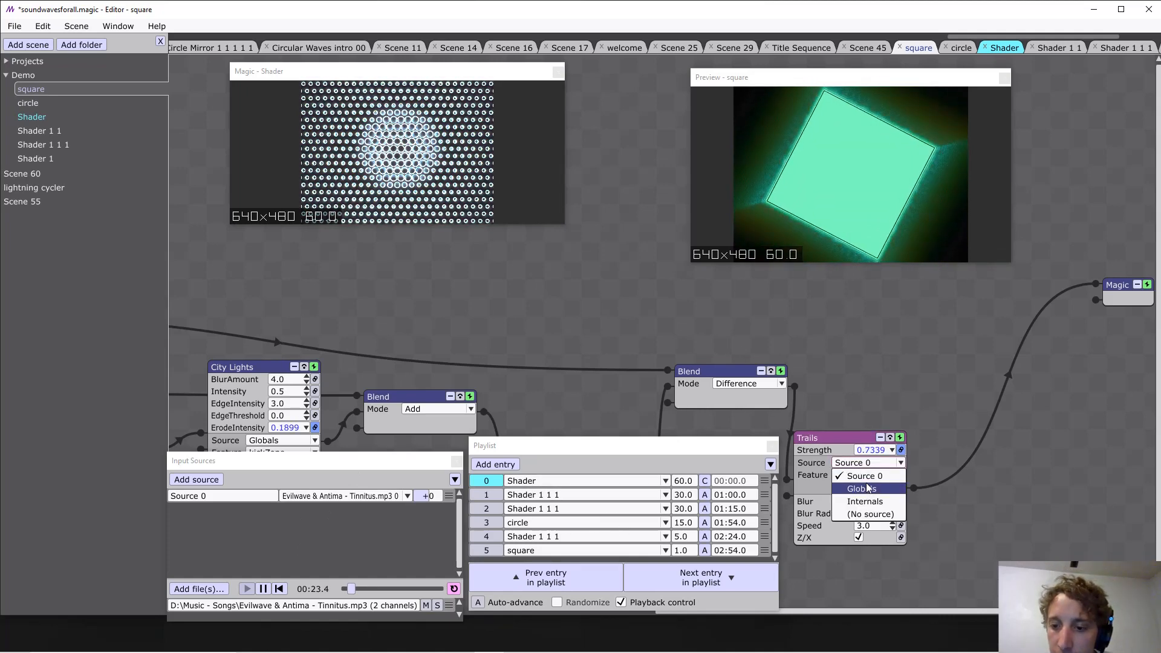
{"action": "left_click", "coordinate": [868, 476]}
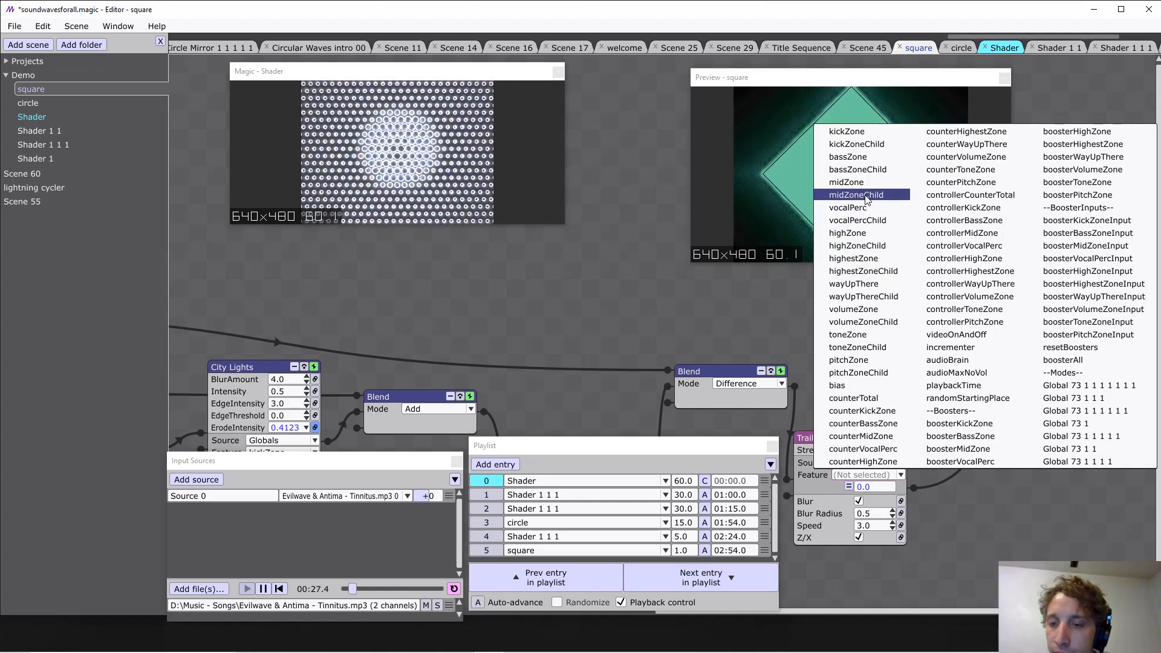
{"action": "left_click", "coordinate": [879, 245]}
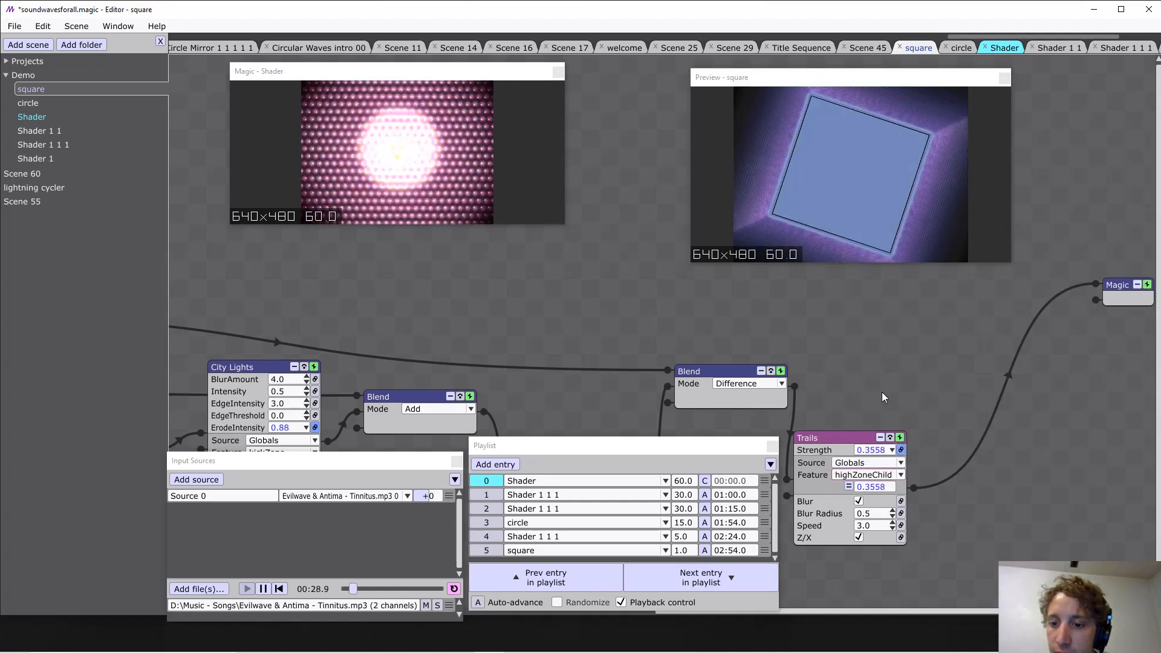
Add an Expression modifier of x * 3 to the Trails Strength.
{"action": "left_click", "coordinate": [848, 487]}
{"action": "left_click", "coordinate": [881, 246]}
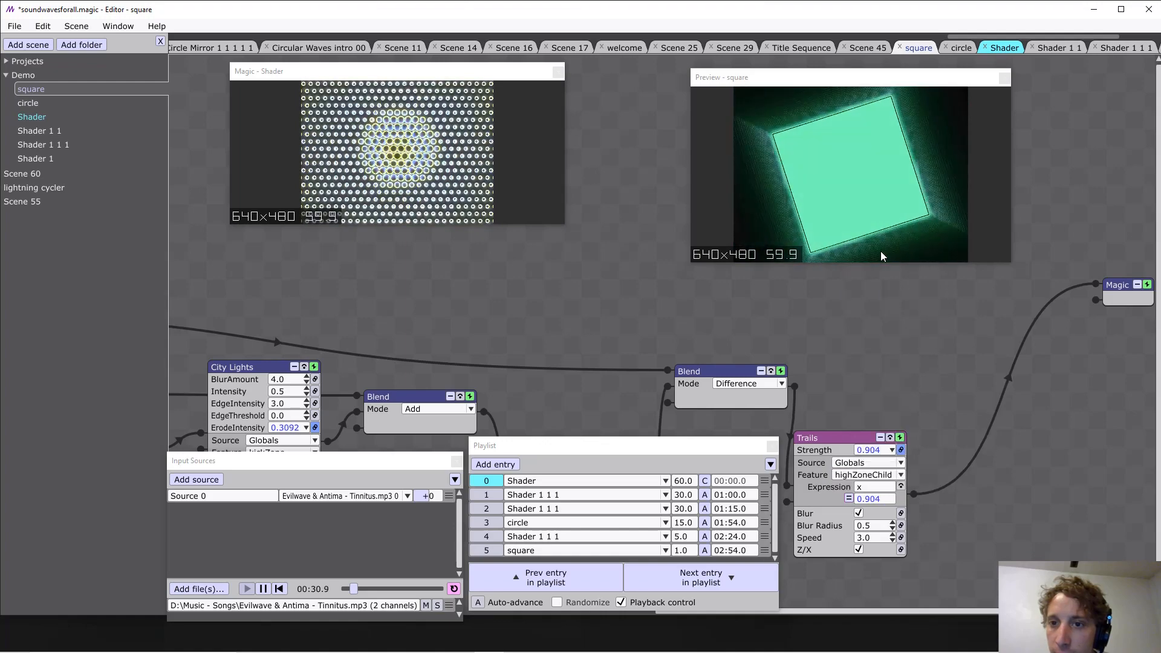
{"action": "left_click", "coordinate": [877, 470]}
{"action": "left_click", "coordinate": [873, 486]}
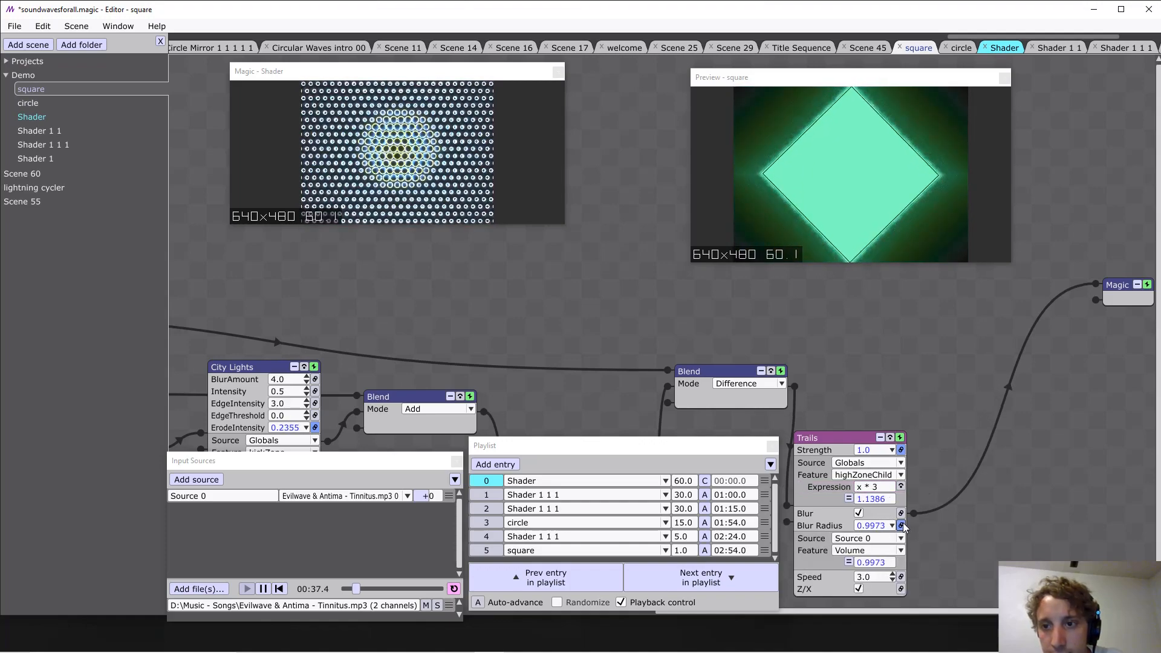
Set the Trails Blur Radius to 0.1 and change the Strength expression to x * 2.
{"action": "scroll", "coordinate": [878, 530], "scroll_direction": "down", "scroll_amount": 4}
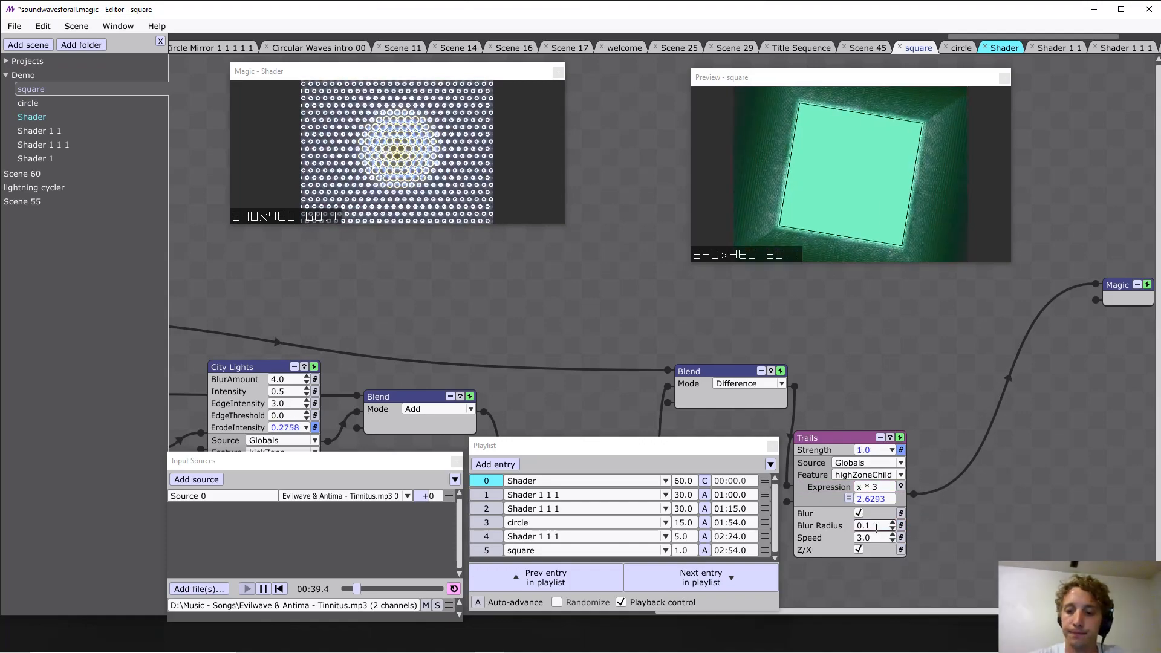
{"action": "left_click", "coordinate": [869, 476]}
{"action": "left_click", "coordinate": [876, 487]}
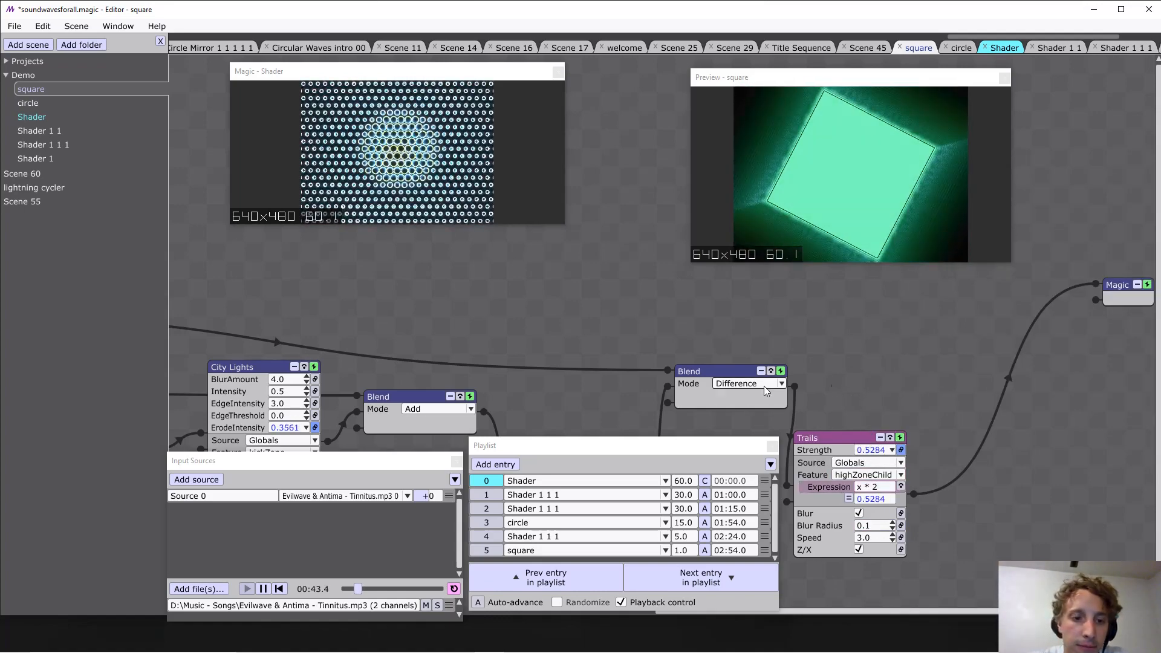
Copy the 0.0001 Smooth and Gate modifiers from City Lights' ErodeIntensity to the Trails Strength after its expression, and save the project.
{"action": "scroll", "coordinate": [691, 182], "scroll_direction": "left", "scroll_amount": 9}
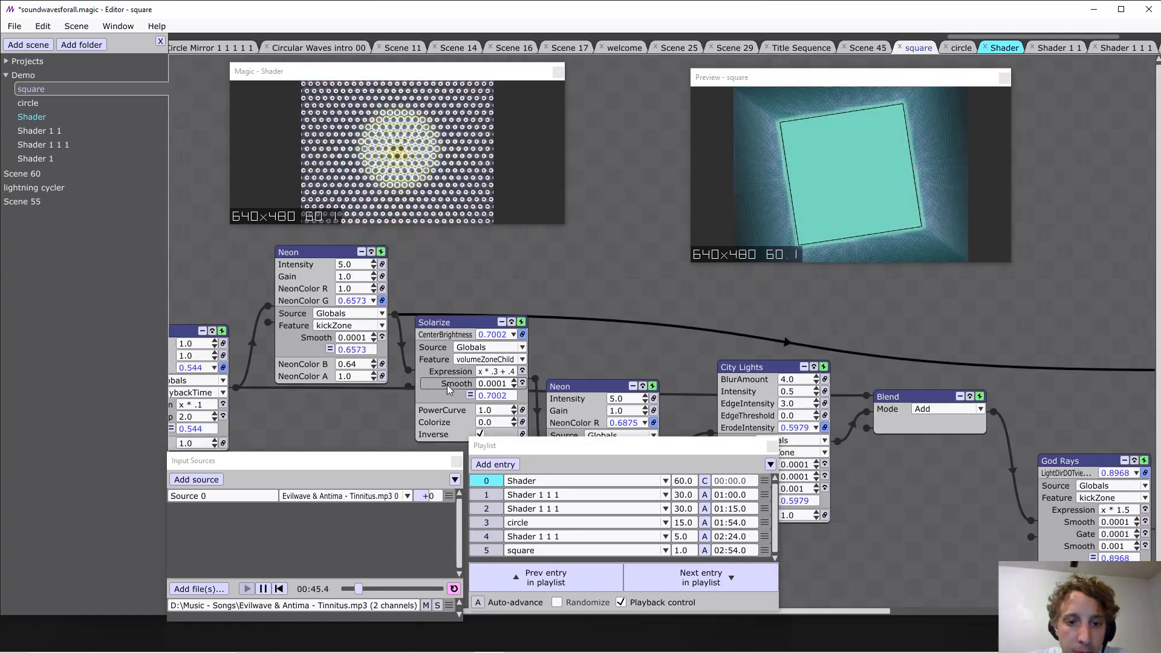
{"action": "scroll", "coordinate": [902, 319], "scroll_direction": "left", "scroll_amount": 4}
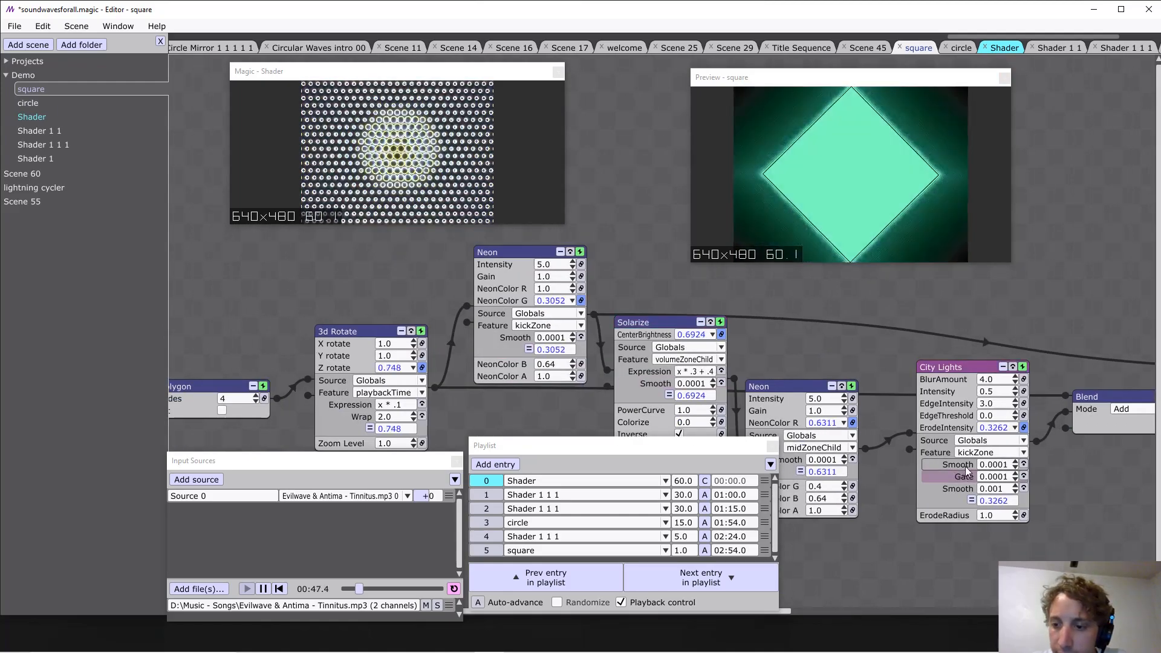
{"action": "scroll", "coordinate": [965, 471], "scroll_direction": "right", "scroll_amount": 12}
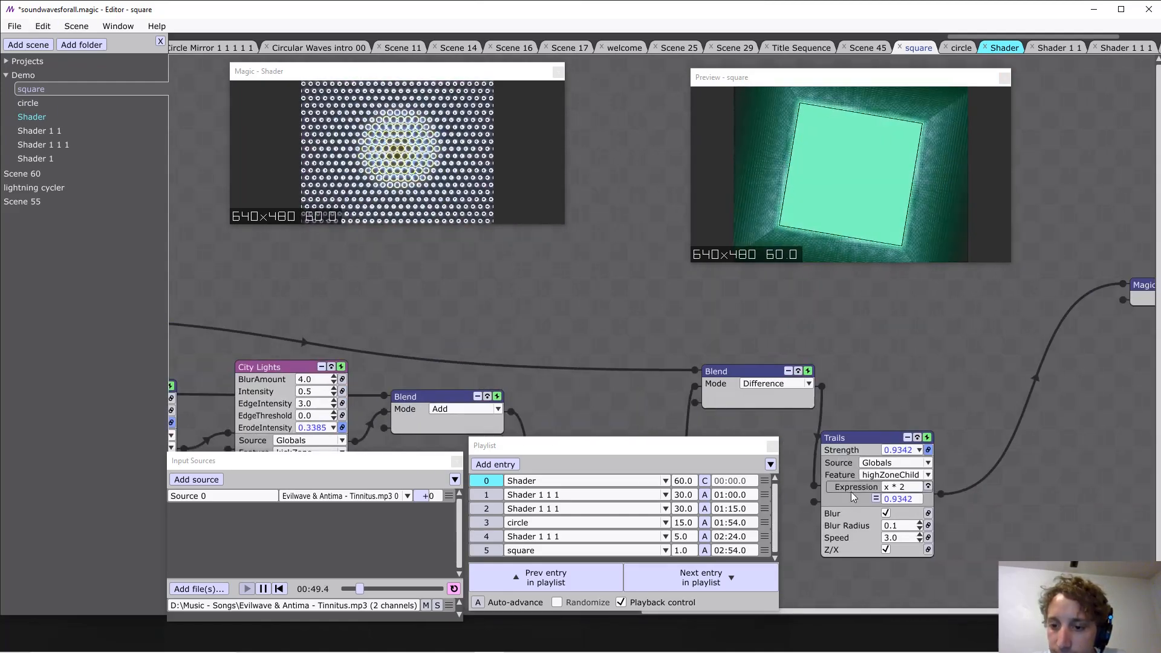
{"action": "left_click", "coordinate": [851, 489]}
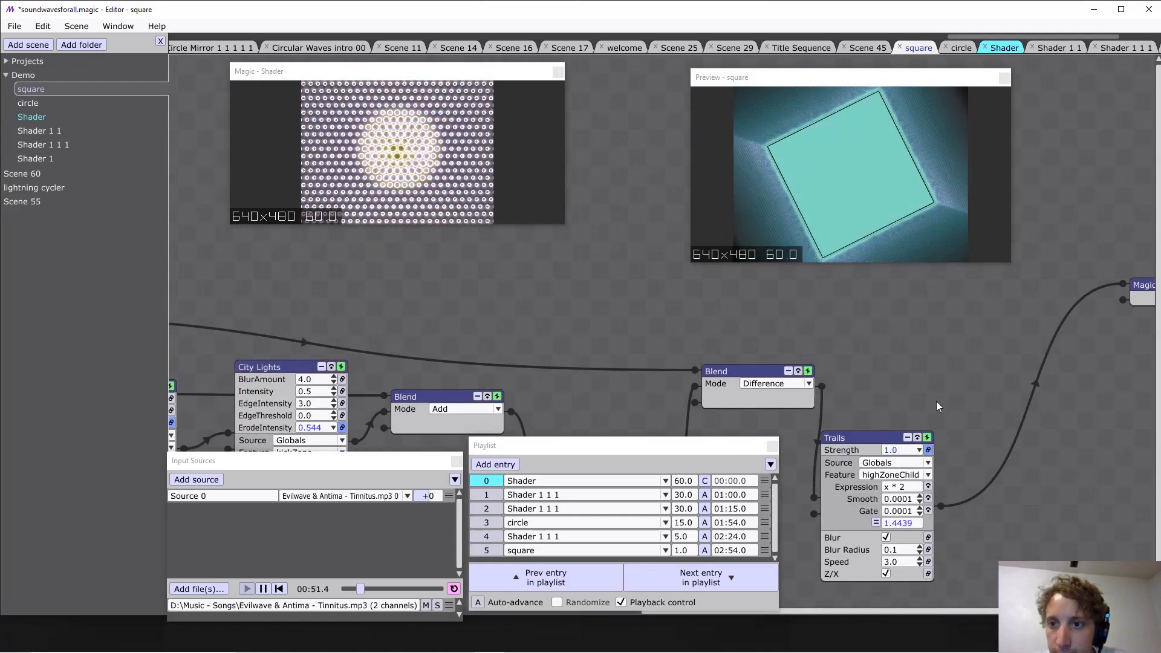
{"action": "key", "text": "ctrl+s"}
Change playlist entry 1 to the square scene.
{"action": "scroll", "coordinate": [605, 308], "scroll_direction": "left", "scroll_amount": 2}
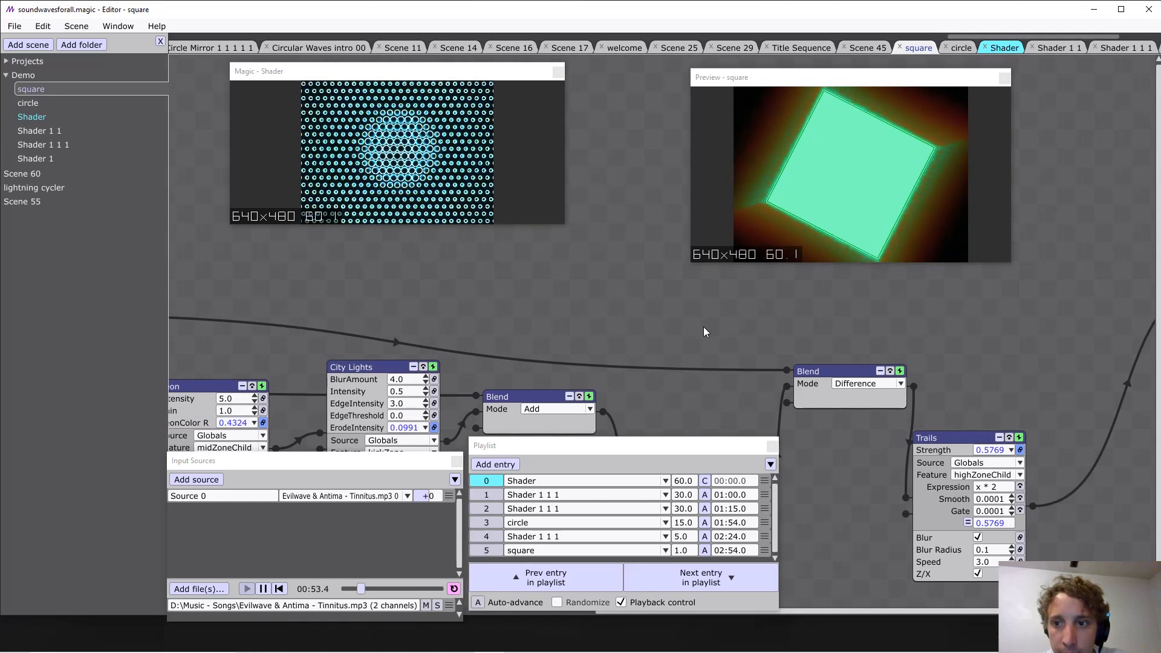
{"action": "left_click", "coordinate": [557, 500]}
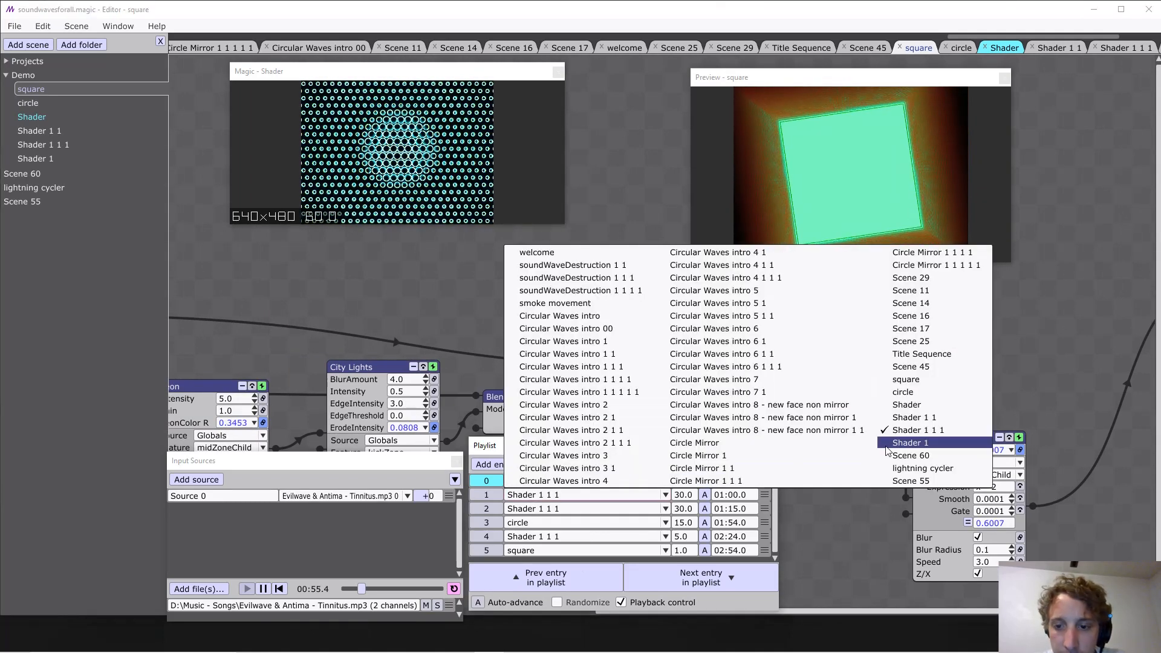
{"action": "left_click", "coordinate": [910, 381]}
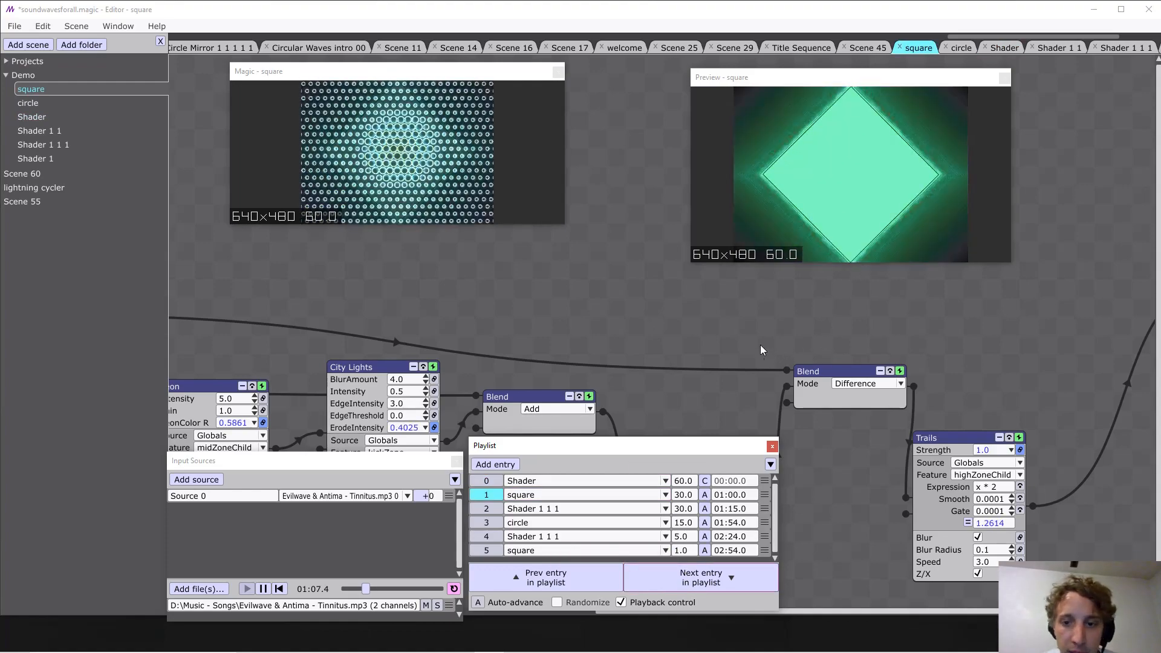
Change playlist entry 2 to the Shader 1 1 scene.
{"action": "left_click_drag", "start_coordinate": [760, 345], "coordinate": [516, 296]}
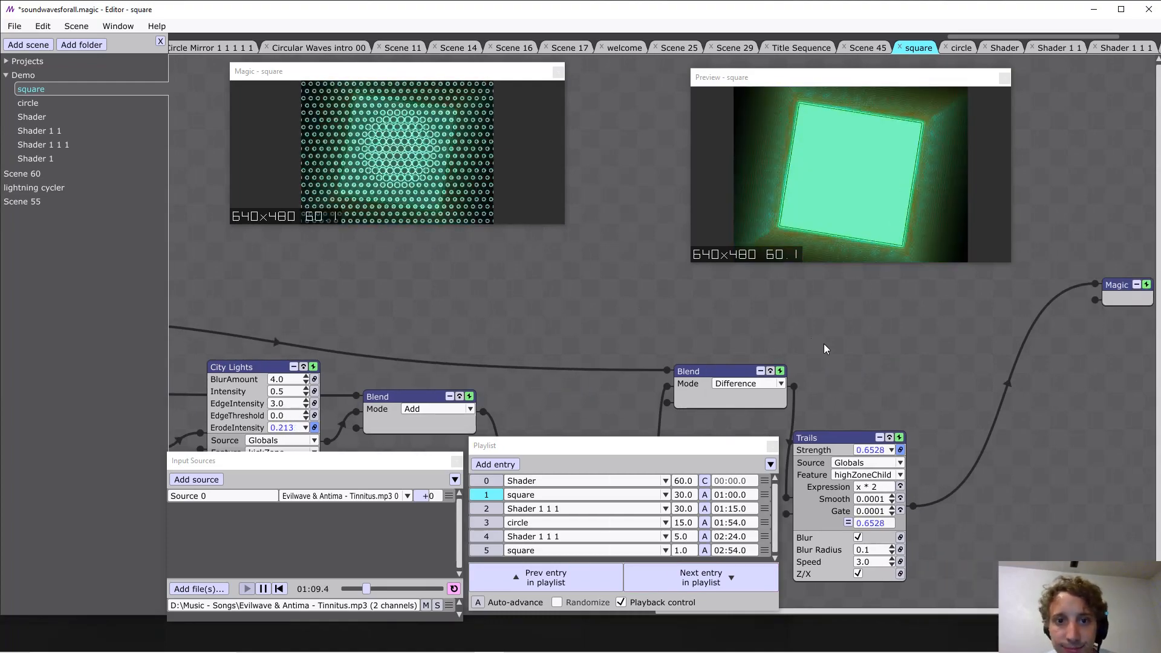
{"action": "left_click", "coordinate": [598, 514]}
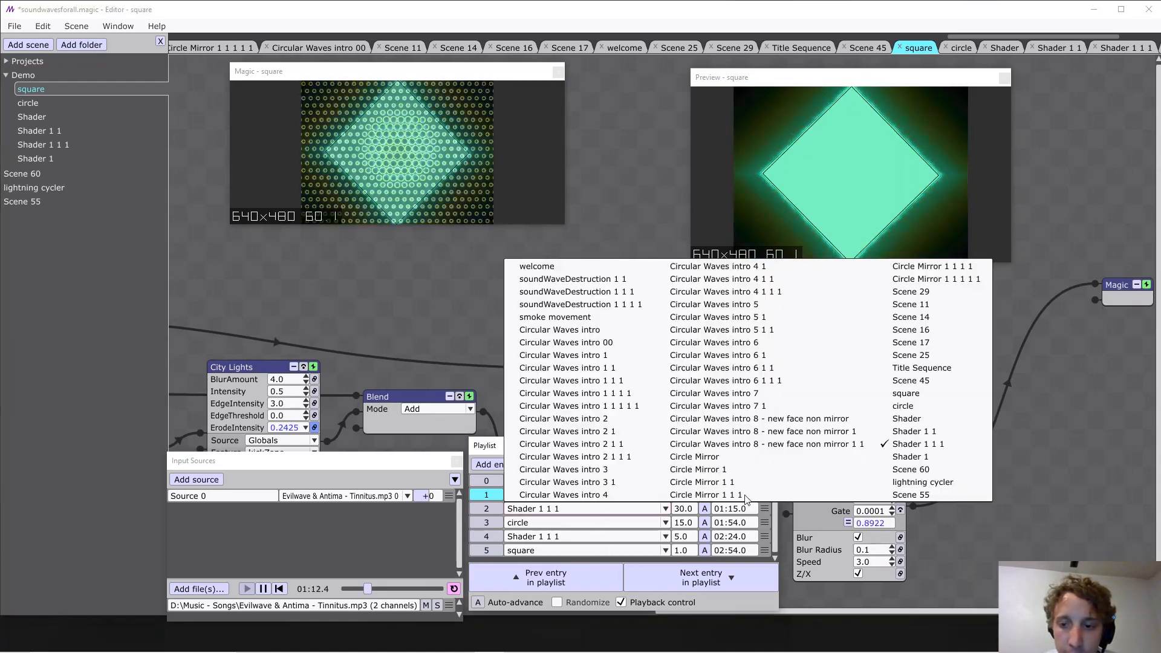
{"action": "left_click", "coordinate": [940, 434]}
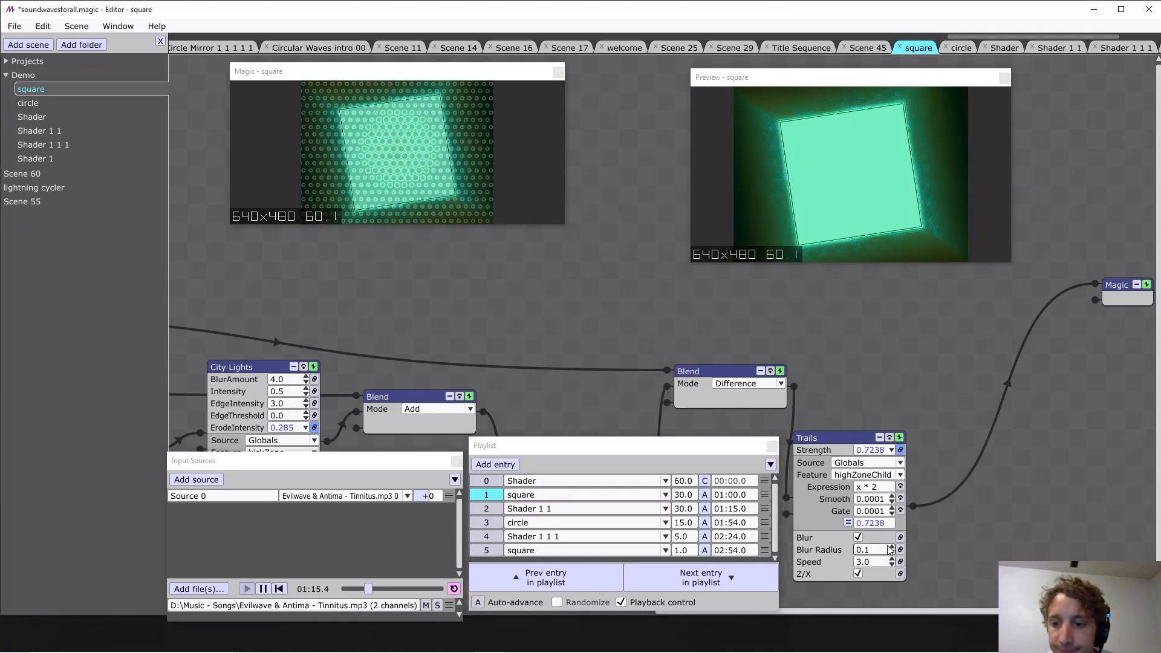
Set playlist entry 2's transition time to 5.0 and advance the playlist to that entry.
{"action": "left_click", "coordinate": [693, 510]}
{"action": "type", "text": "5"}
{"action": "key", "text": "Return"}
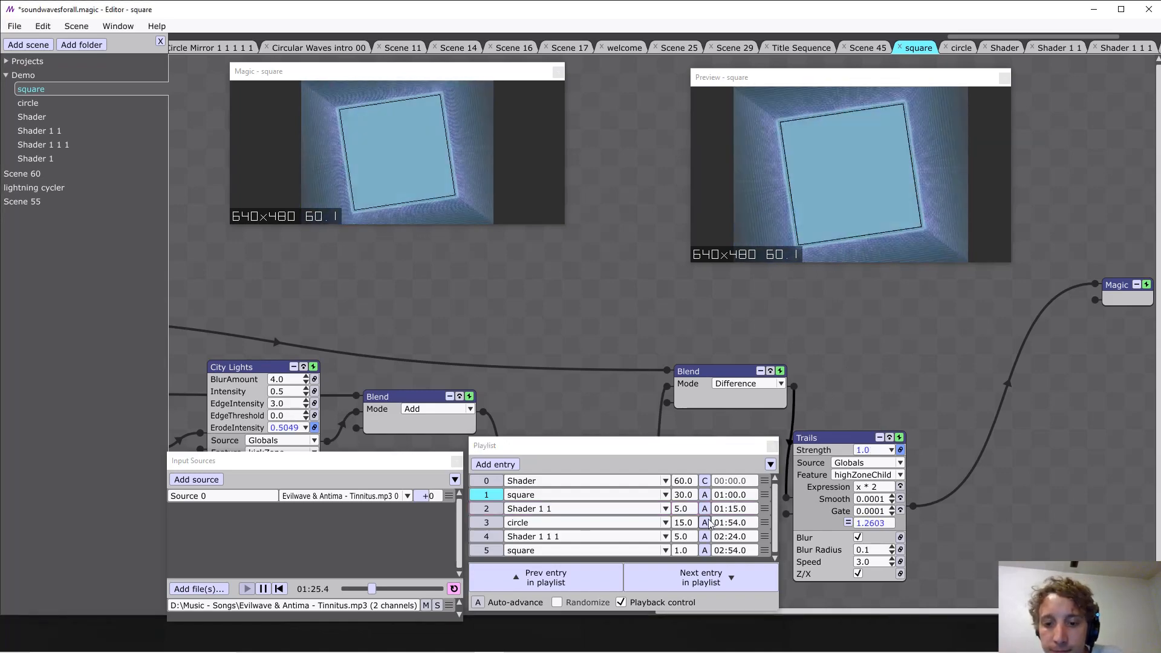
{"action": "left_click", "coordinate": [699, 573]}
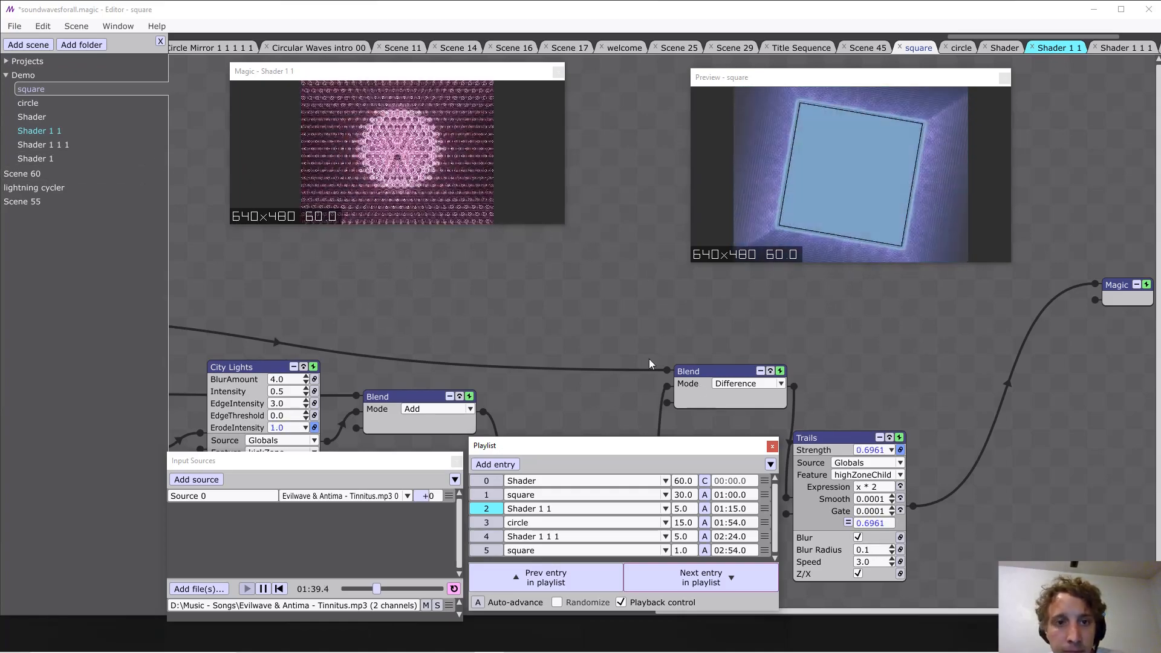
{"action": "left_click_drag", "start_coordinate": [851, 437], "coordinate": [888, 422]}
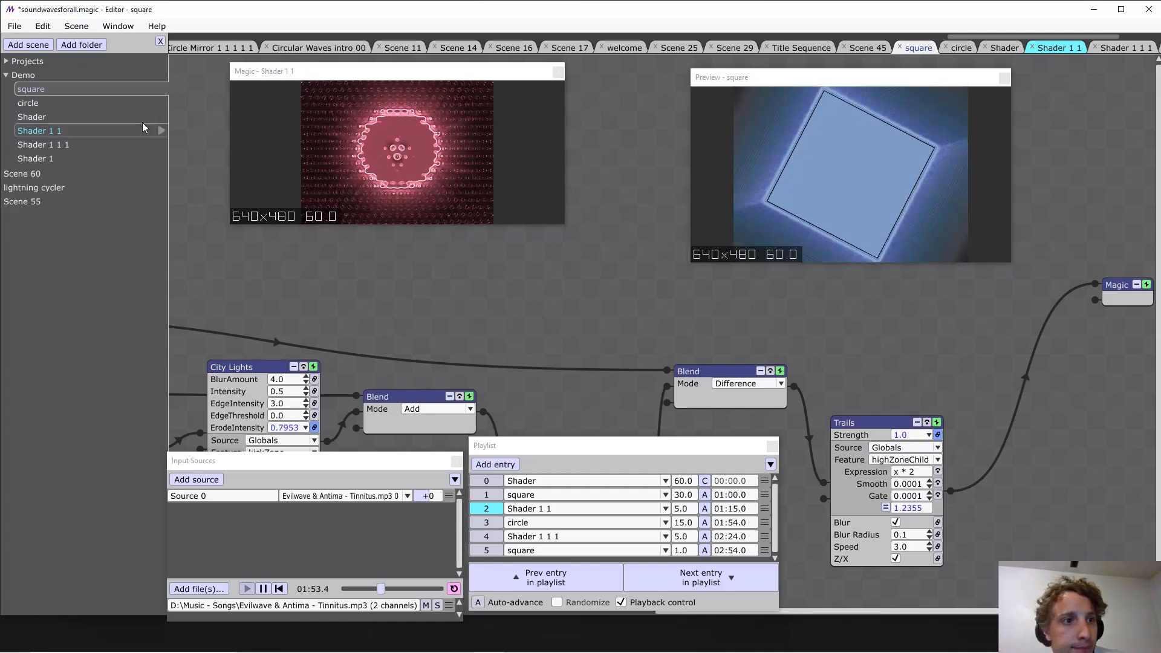
Preview and edit the Shader 1 1 1 scene from the Demo folder.
{"action": "right_click", "coordinate": [134, 144]}
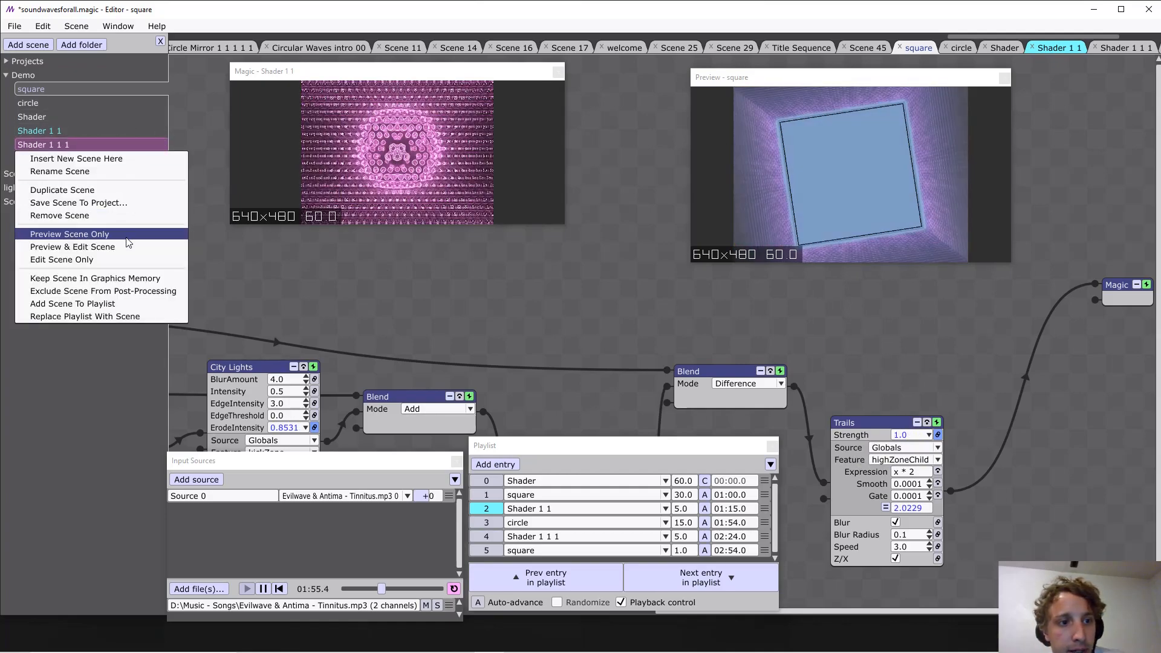
{"action": "left_click", "coordinate": [129, 247]}
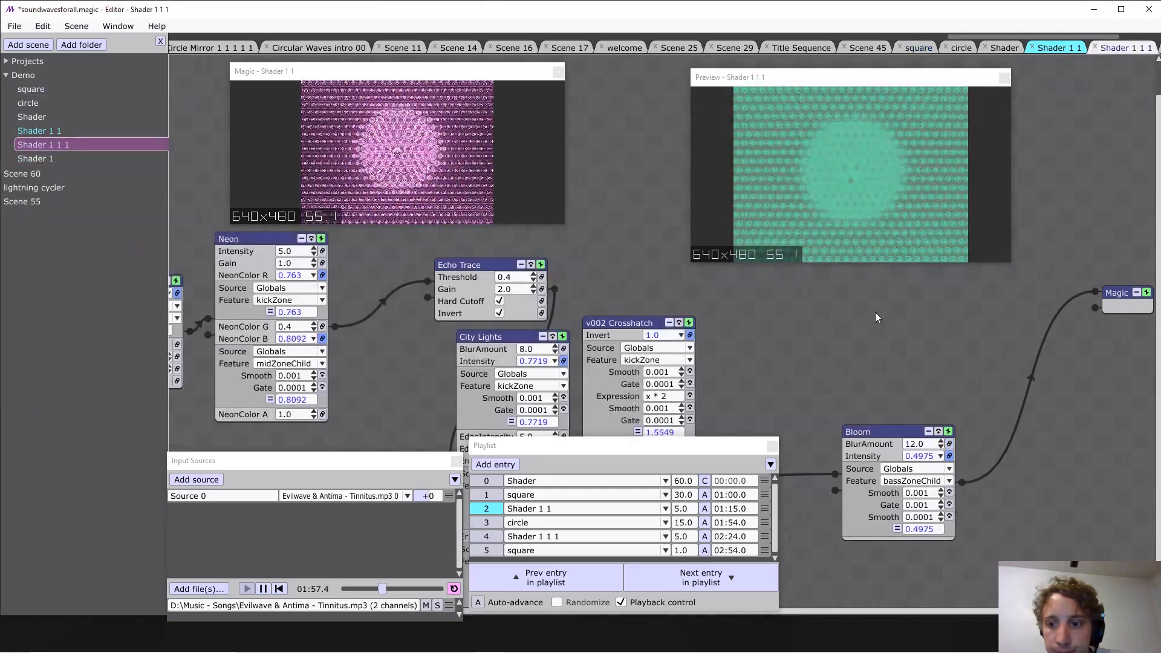
{"action": "left_click_drag", "start_coordinate": [793, 333], "coordinate": [1125, 375]}
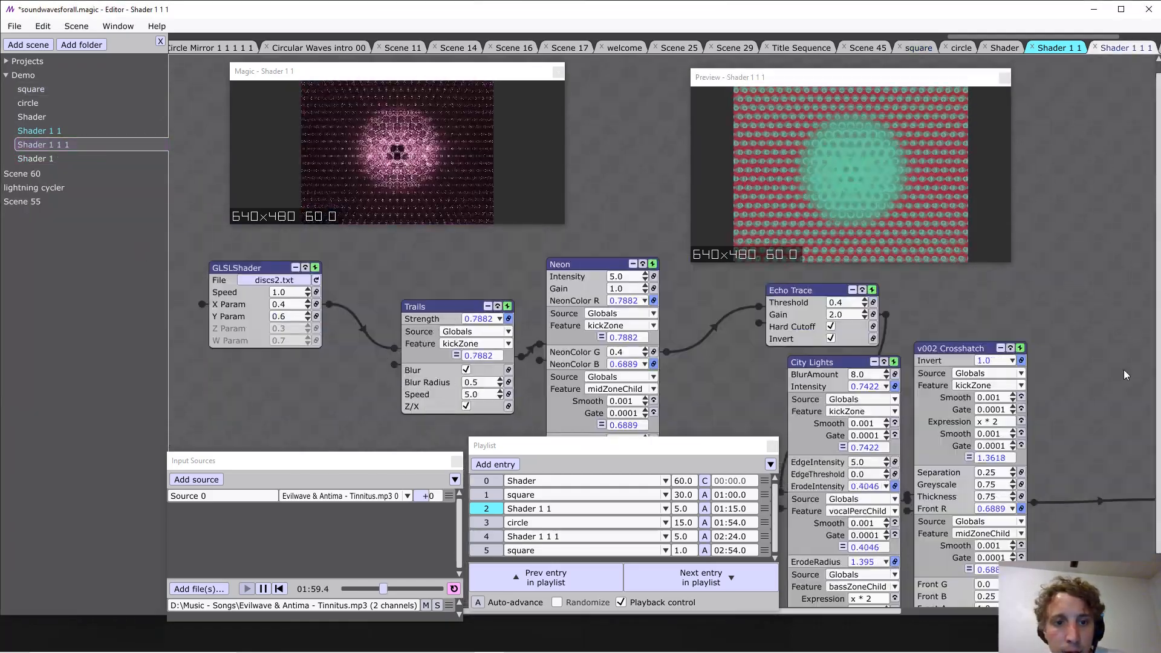
{"action": "left_click_drag", "start_coordinate": [736, 363], "coordinate": [672, 316]}
{"action": "mouse_move", "coordinate": [1091, 458]}
{"action": "left_mouse_down"}
{"action": "mouse_move", "coordinate": [916, 458]}
{"action": "mouse_move", "coordinate": [930, 471]}
{"action": "mouse_move", "coordinate": [910, 392]}
{"action": "mouse_move", "coordinate": [1136, 398]}
{"action": "left_mouse_up"}
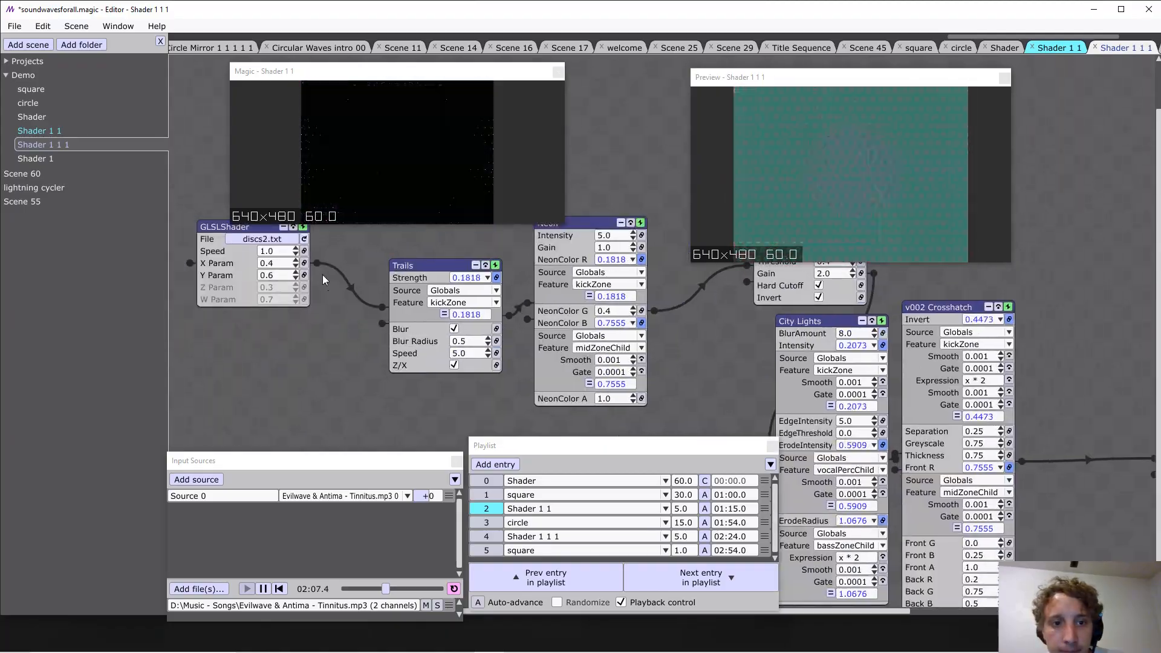
Connect the GLSLShader output to Bloom as an extra input and insert a Blend layer ahead of Bloom.
{"action": "left_click_drag", "start_coordinate": [316, 263], "coordinate": [1042, 458]}
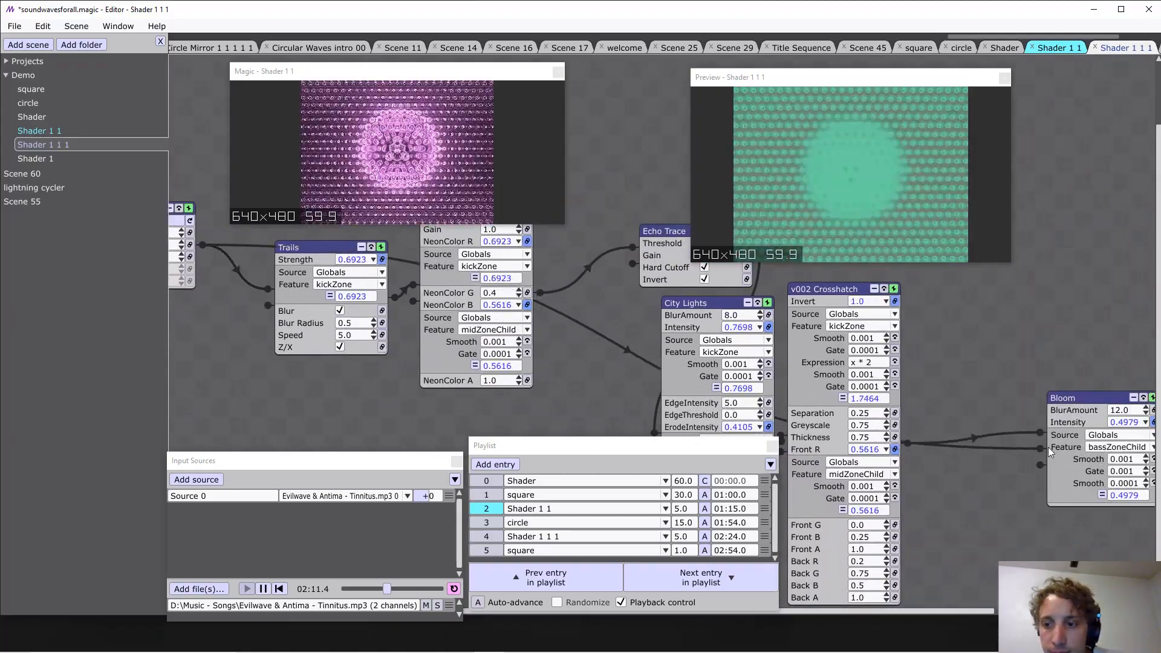
{"action": "left_click_drag", "start_coordinate": [1102, 417], "coordinate": [994, 415]}
{"action": "right_click", "coordinate": [977, 396]}
{"action": "mouse_move", "coordinate": [997, 480]}
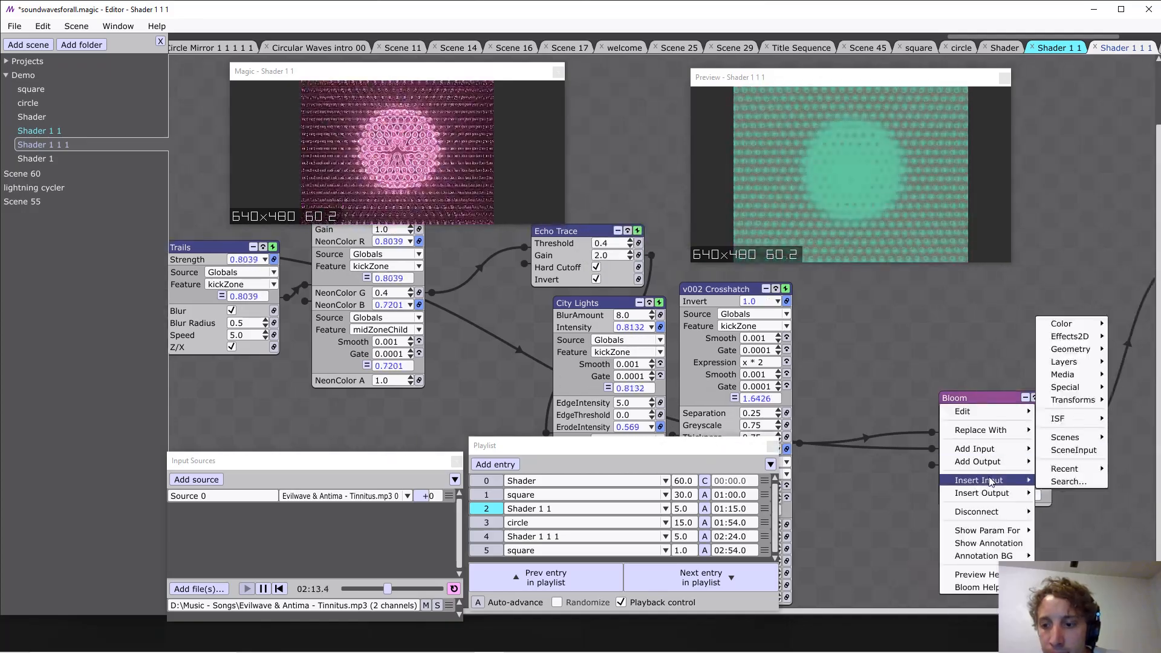
{"action": "mouse_move", "coordinate": [1064, 366]}
{"action": "left_click", "coordinate": [988, 324]}
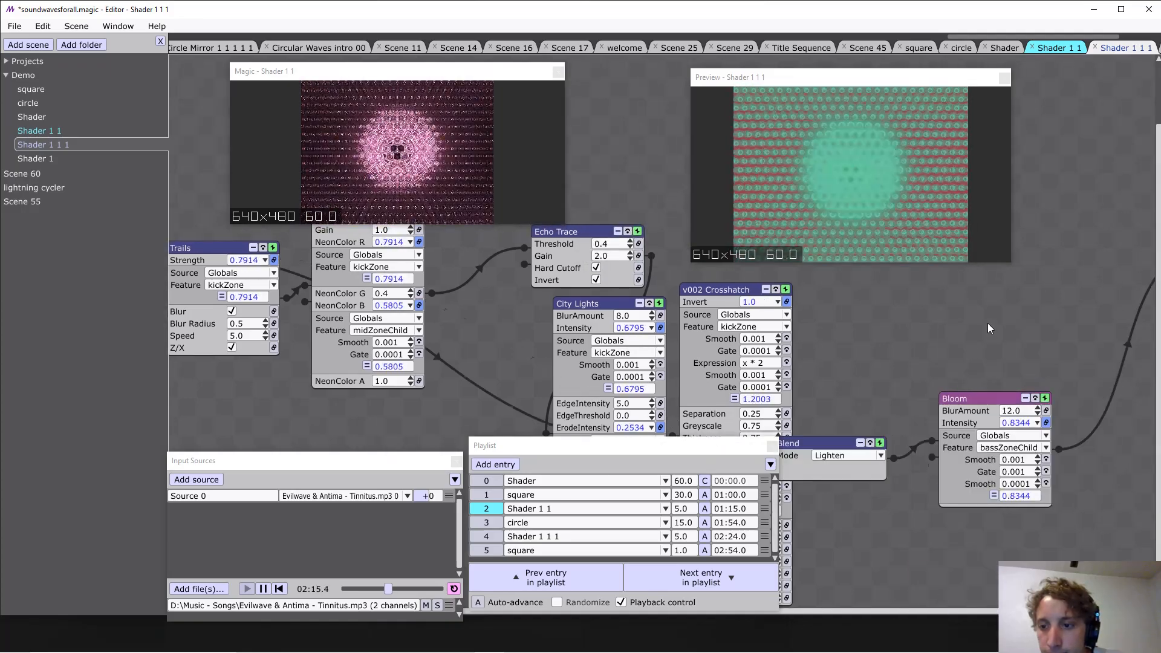
Set the Blend ahead of Bloom to Difference mode and position it just above Bloom.
{"action": "left_click", "coordinate": [1010, 350]}
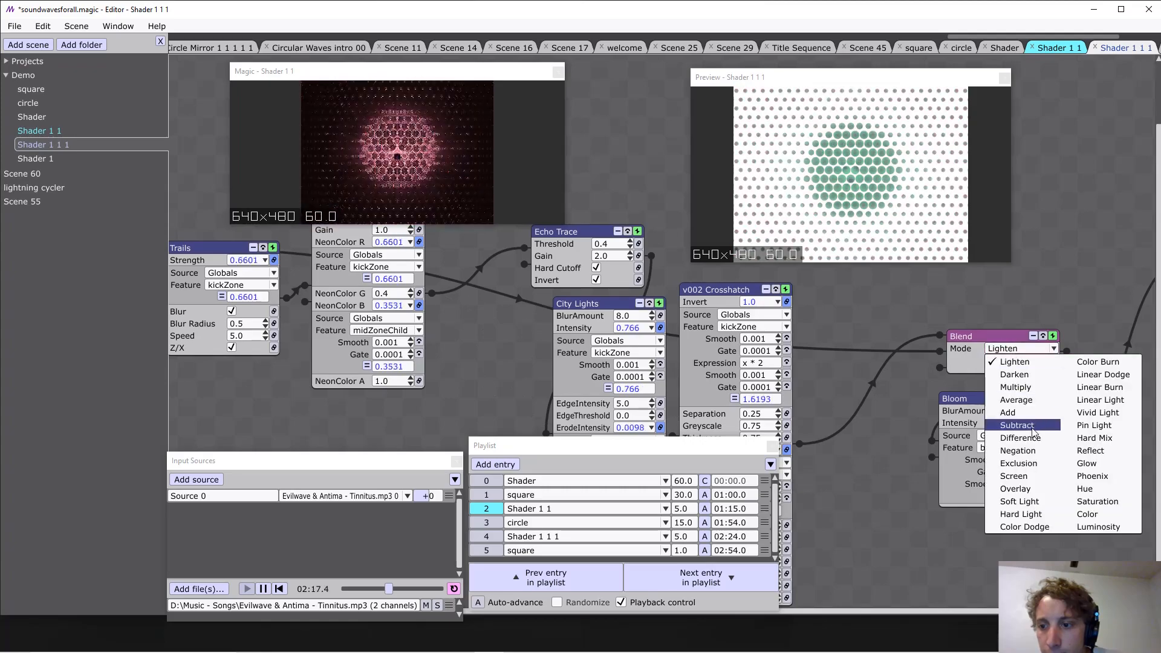
{"action": "left_click", "coordinate": [1006, 432]}
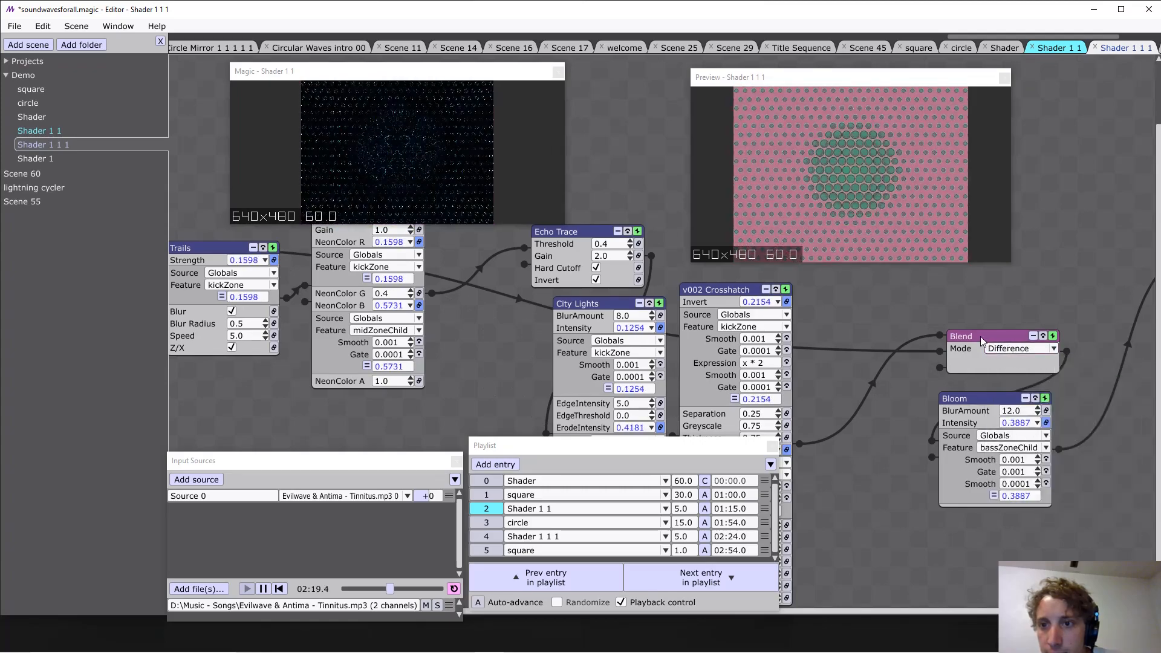
{"action": "left_click_drag", "start_coordinate": [981, 336], "coordinate": [965, 342]}
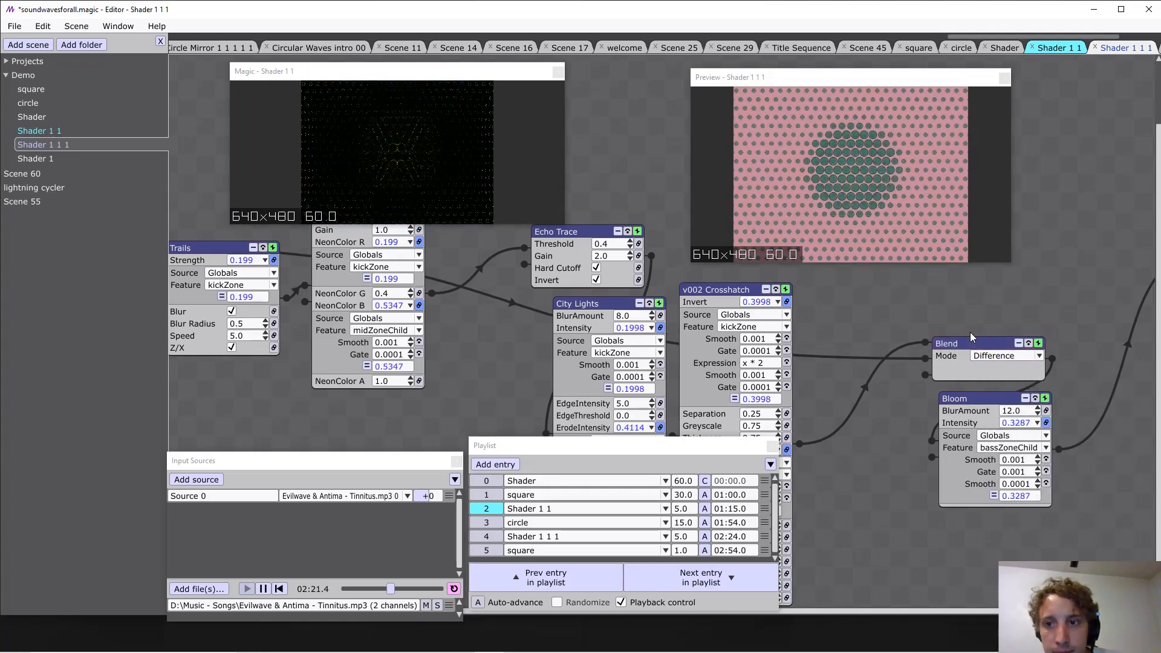
{"action": "left_click_drag", "start_coordinate": [946, 304], "coordinate": [849, 309]}
{"action": "scroll", "coordinate": [910, 305], "scroll_direction": "up", "scroll_amount": 1}
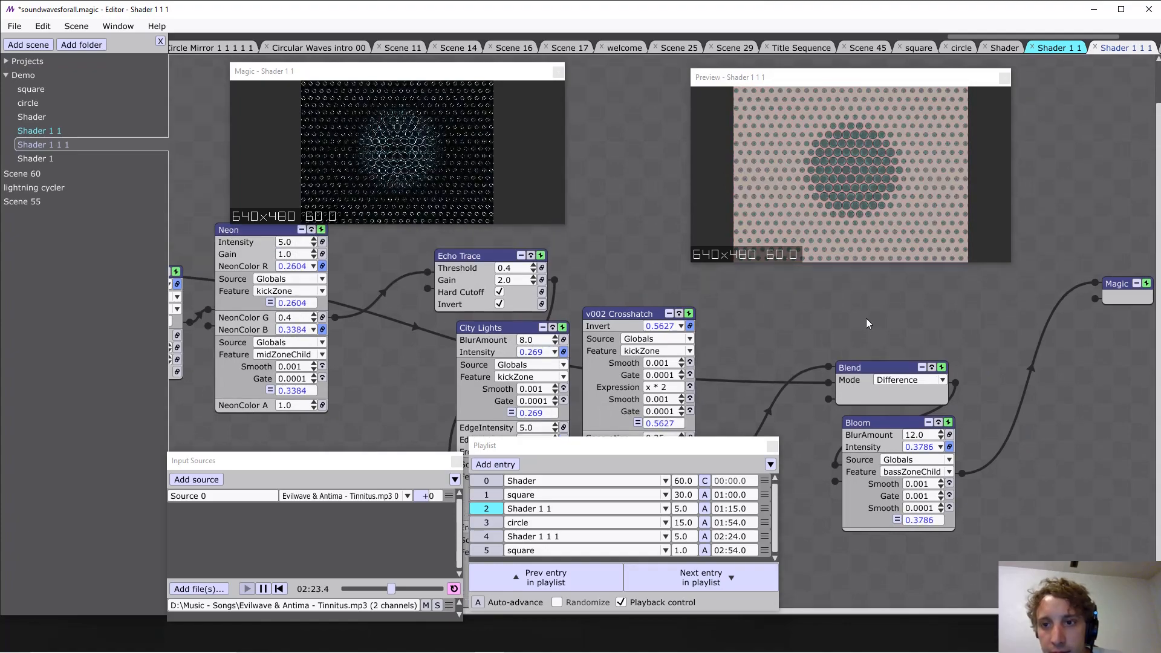
Connect the Echo Trace output directly to Magic and insert a Blend layer as Magic's input.
{"action": "left_click_drag", "start_coordinate": [789, 335], "coordinate": [1119, 376]}
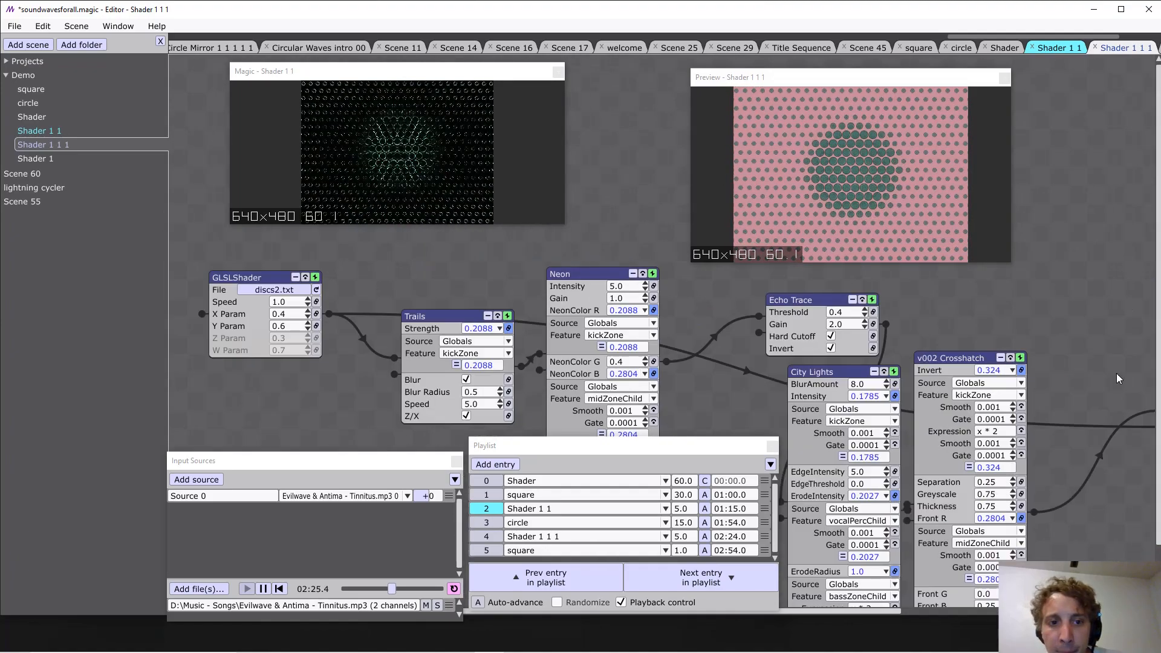
{"action": "left_click_drag", "start_coordinate": [650, 264], "coordinate": [572, 201]}
{"action": "left_click_drag", "start_coordinate": [622, 342], "coordinate": [547, 398]}
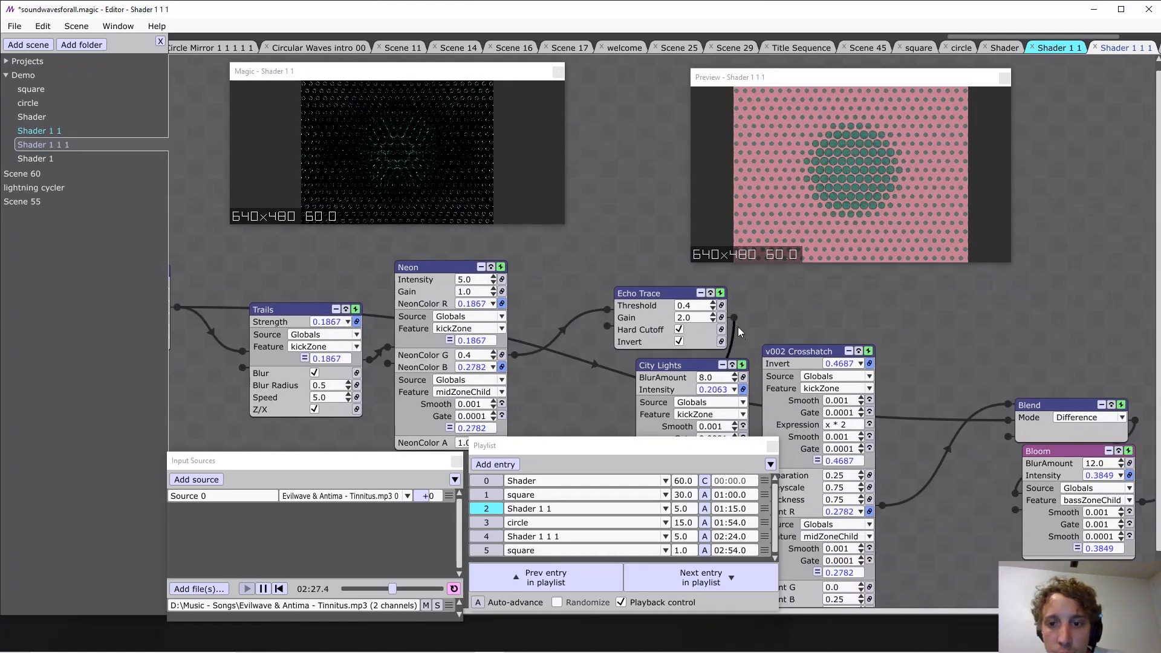
{"action": "left_click_drag", "start_coordinate": [756, 326], "coordinate": [578, 326]}
{"action": "left_click_drag", "start_coordinate": [556, 317], "coordinate": [1097, 321]}
{"action": "right_click", "coordinate": [1116, 328]}
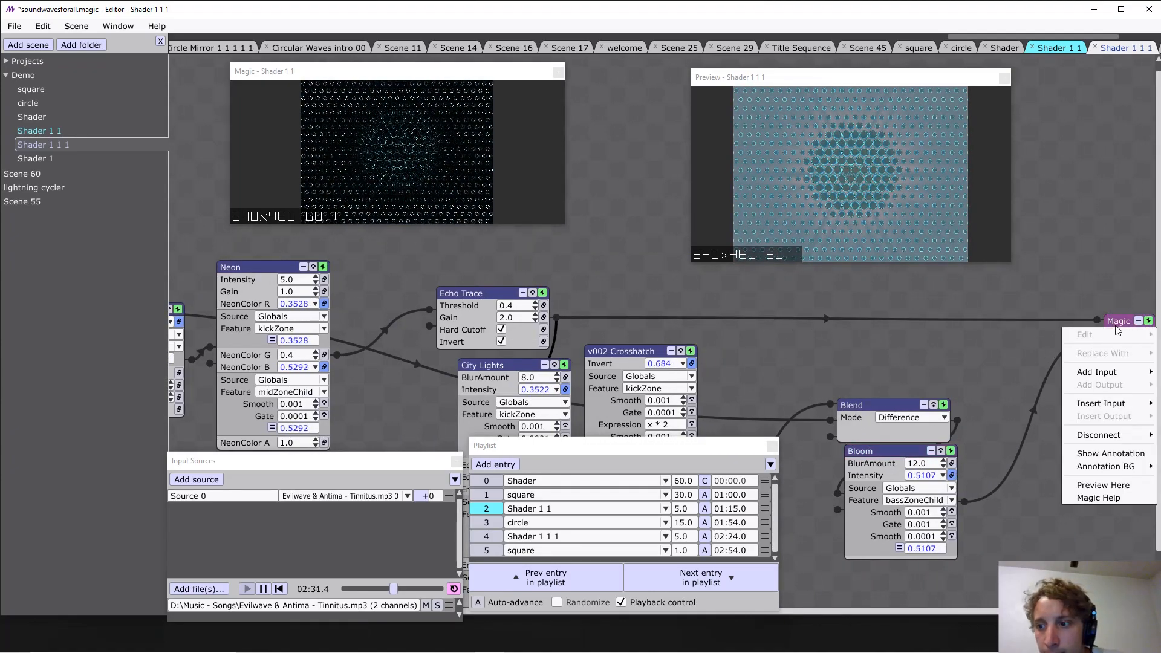
{"action": "mouse_move", "coordinate": [1129, 405]}
{"action": "mouse_move", "coordinate": [1022, 298]}
{"action": "left_click", "coordinate": [934, 287]}
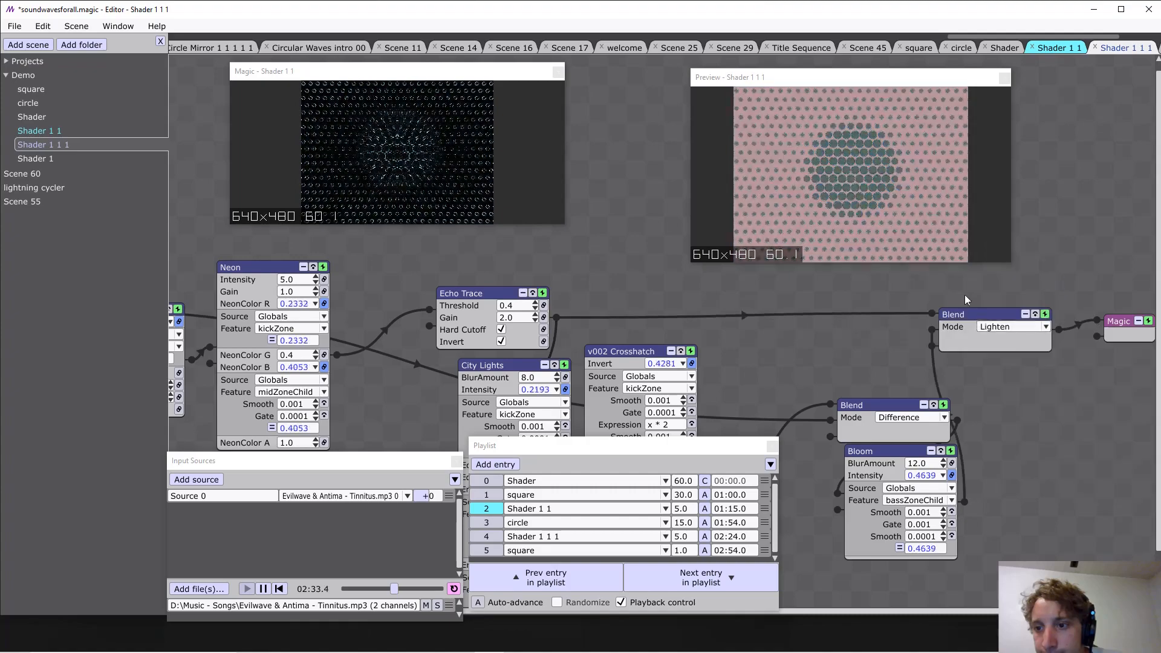
Move the Blend feeding Magic slightly lower and set its mode to Difference.
{"action": "left_click_drag", "start_coordinate": [1001, 315], "coordinate": [1021, 347]}
{"action": "left_click", "coordinate": [1029, 359]}
{"action": "left_click", "coordinate": [1026, 449]}
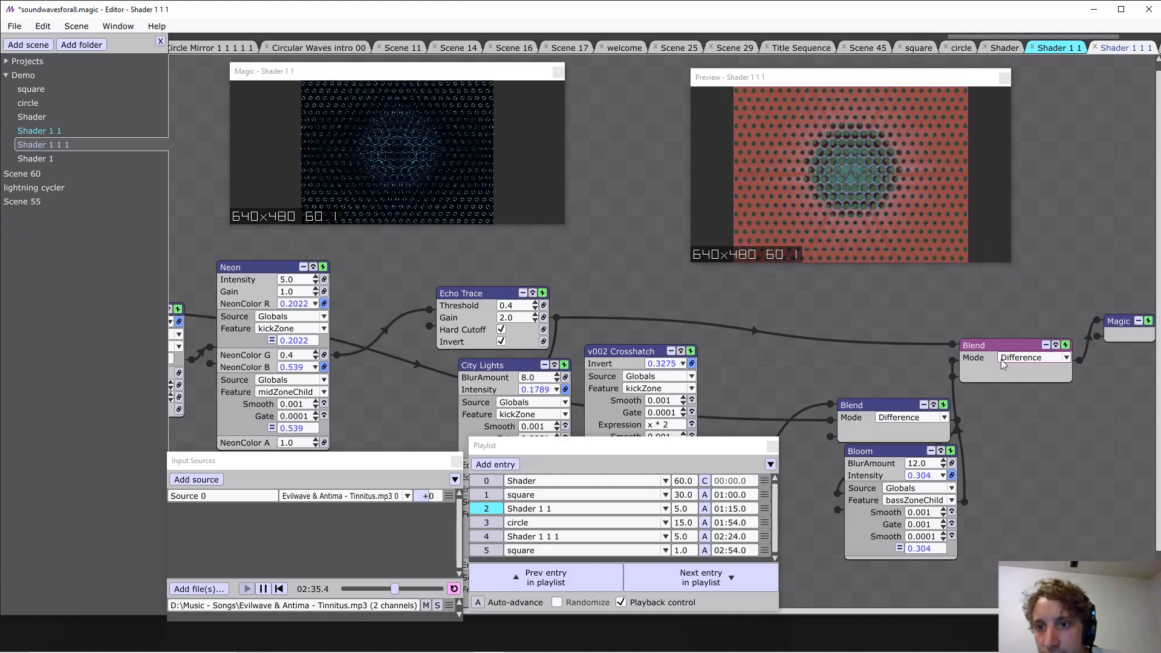
{"action": "left_click_drag", "start_coordinate": [956, 300], "coordinate": [954, 279]}
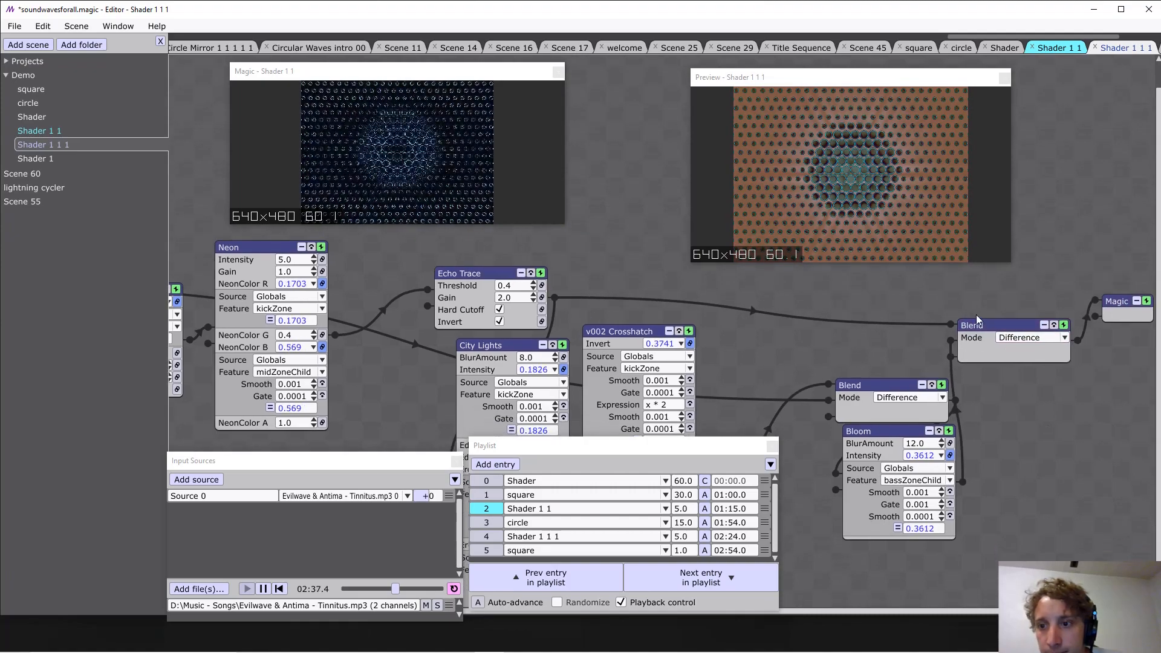
Shift the first Blend and Bloom away from Magic and place the Blend feeding Magic directly below Bloom.
{"action": "left_click_drag", "start_coordinate": [987, 320], "coordinate": [1003, 434]}
{"action": "left_click", "coordinate": [882, 385]}
{"action": "left_click", "coordinate": [883, 427], "text": "shift"}
{"action": "left_click_drag", "start_coordinate": [883, 426], "coordinate": [815, 367]}
{"action": "left_click", "coordinate": [968, 373]}
{"action": "left_click_drag", "start_coordinate": [1001, 438], "coordinate": [823, 490]}
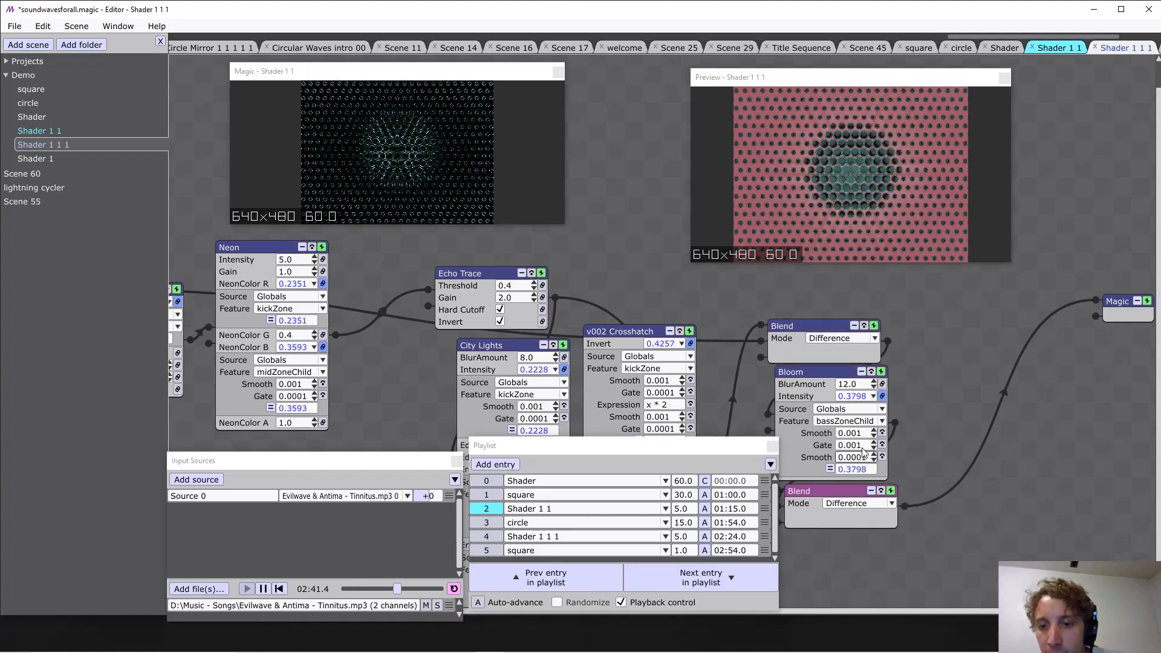
Link GLSLShader's X Param to the Globals source with the kickZone feature.
{"action": "left_click_drag", "start_coordinate": [693, 299], "coordinate": [1031, 324]}
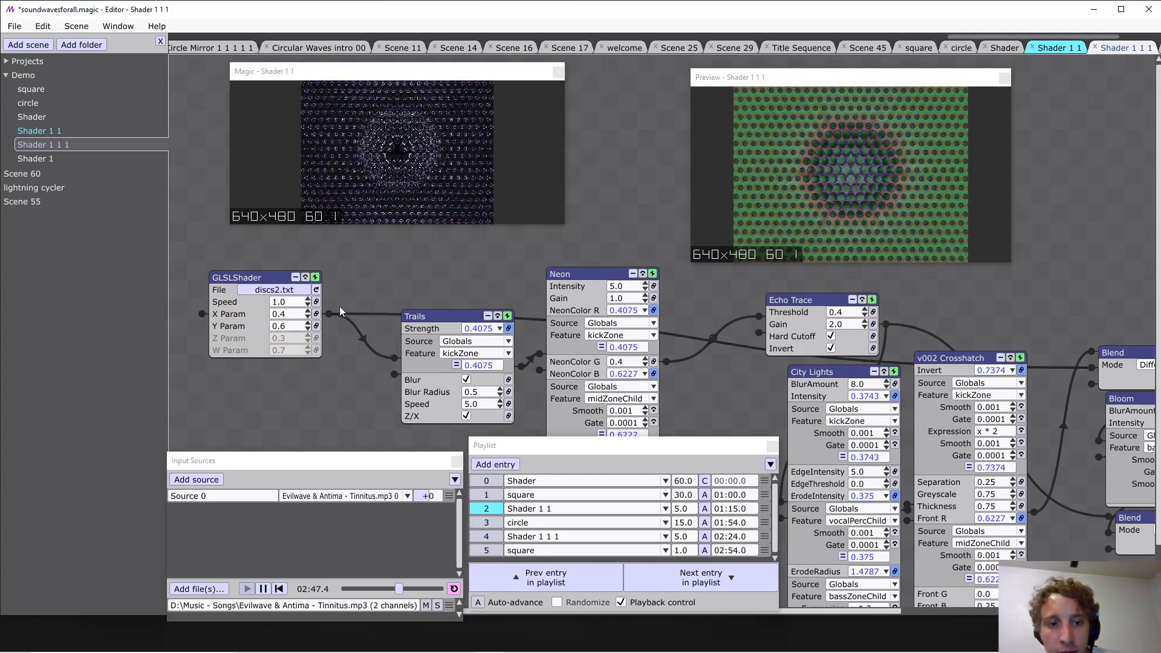
{"action": "left_click", "coordinate": [316, 314]}
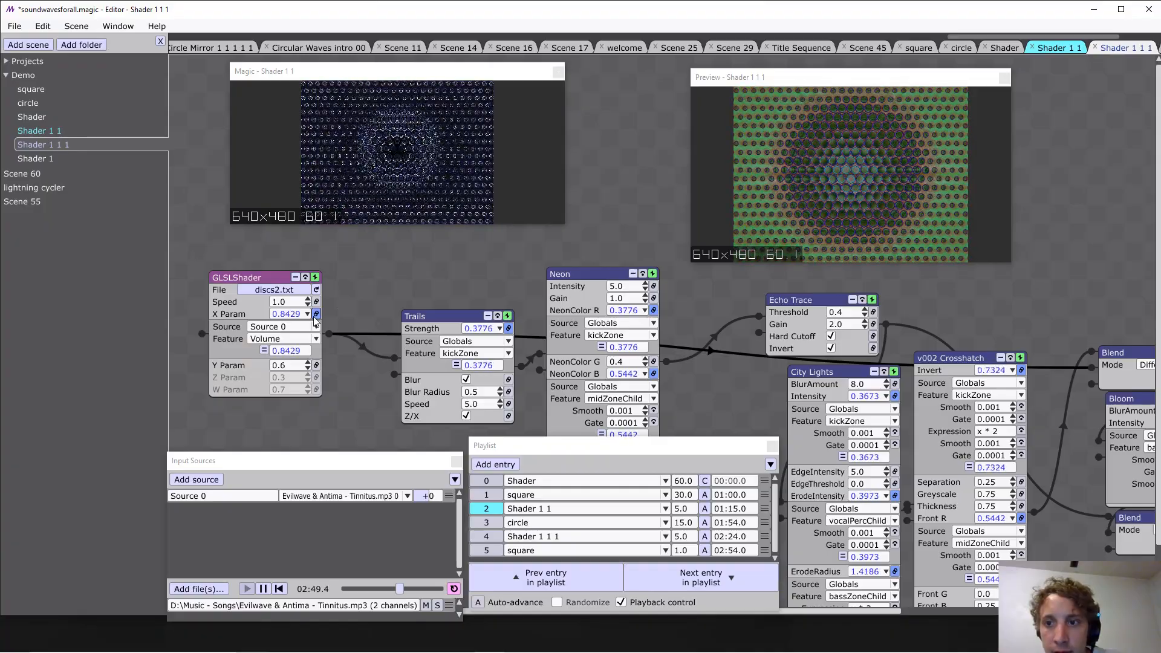
{"action": "left_click", "coordinate": [310, 325]}
{"action": "left_click", "coordinate": [298, 352]}
{"action": "left_click", "coordinate": [301, 339]}
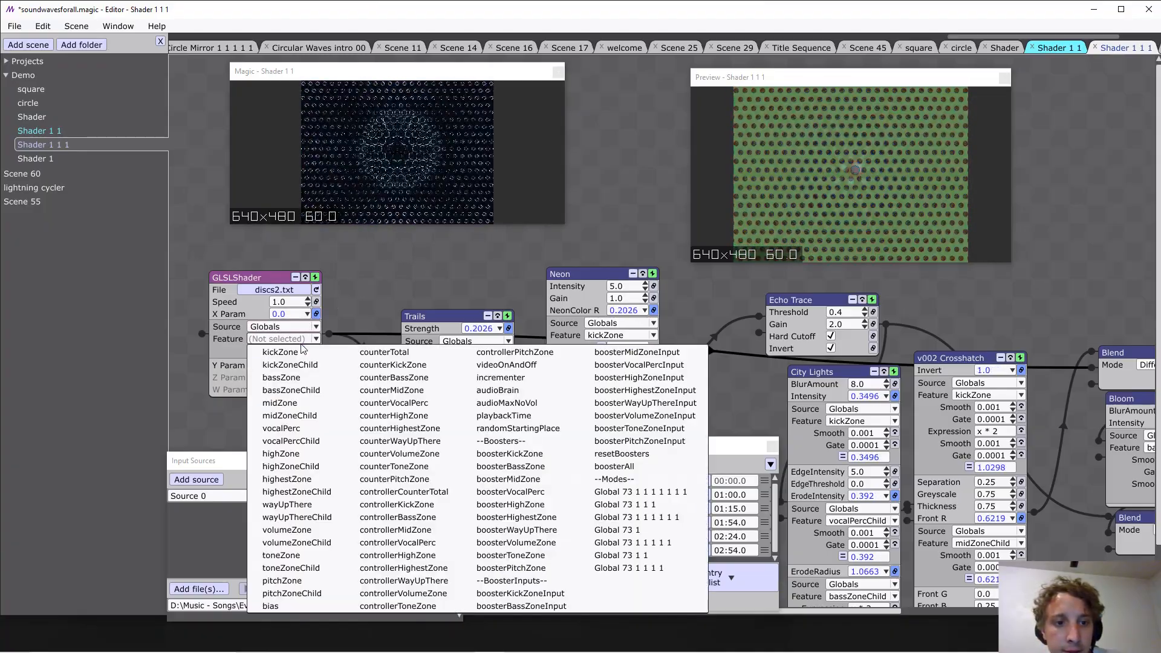
{"action": "left_click", "coordinate": [301, 351]}
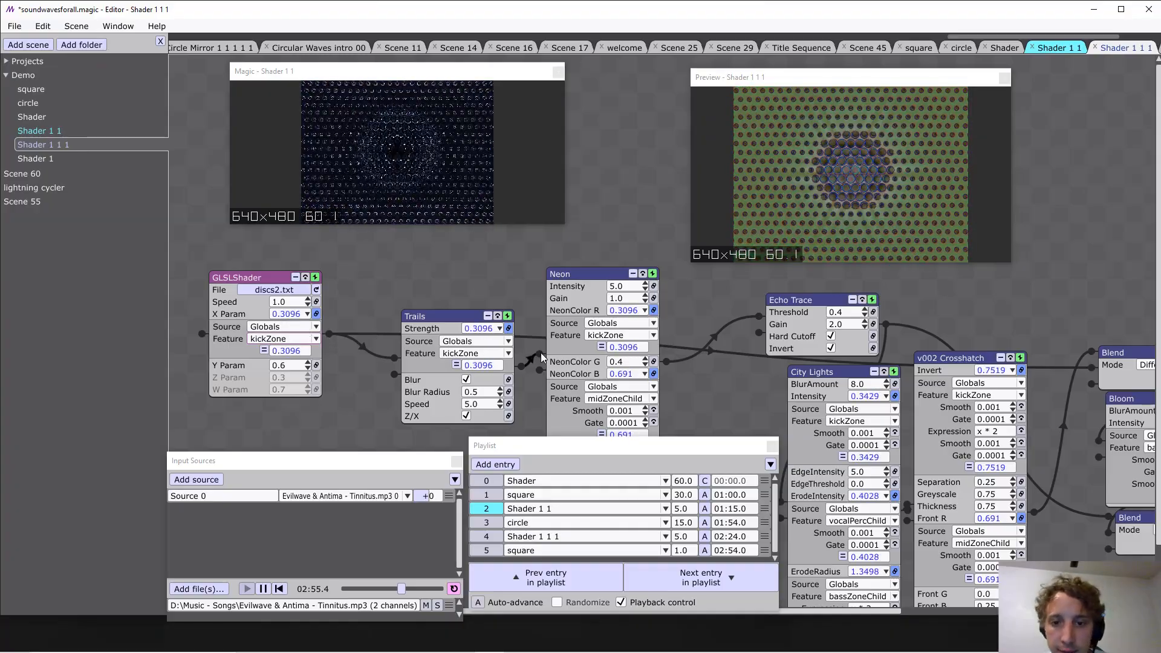
Copy the 0.001 Smooth and 0.0001 Gate modifiers from City Lights' Intensity to GLSLShader's X Param.
{"action": "left_click", "coordinate": [834, 445], "text": "shift"}
{"action": "key", "text": "ctrl+c"}
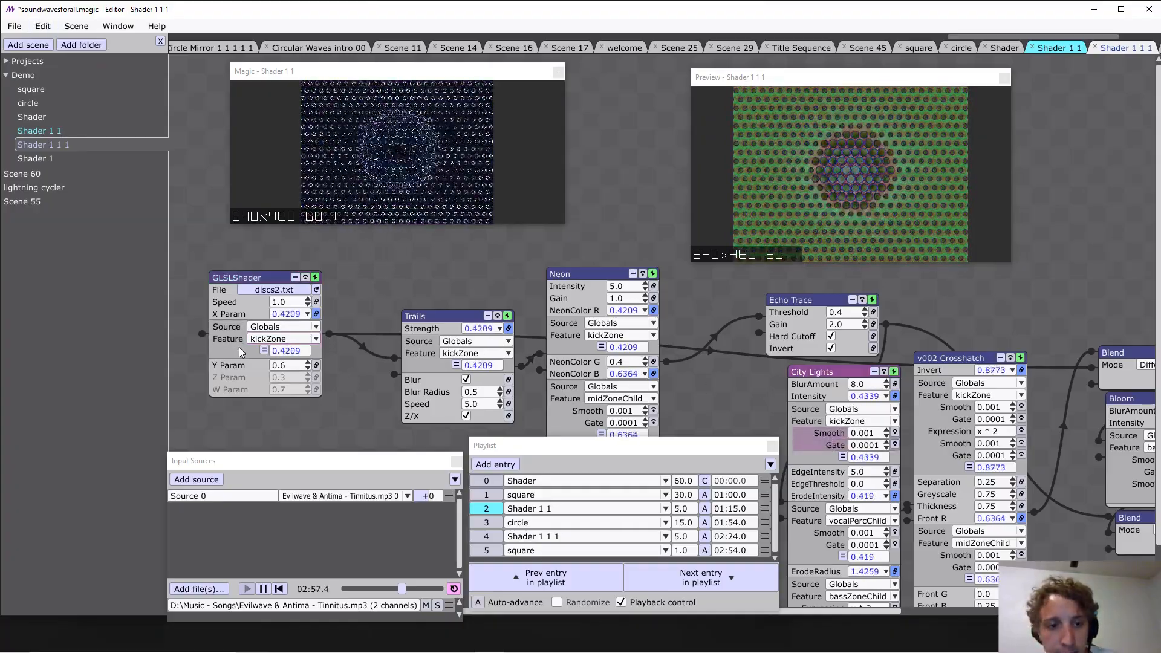
{"action": "key", "text": "ctrl+v"}
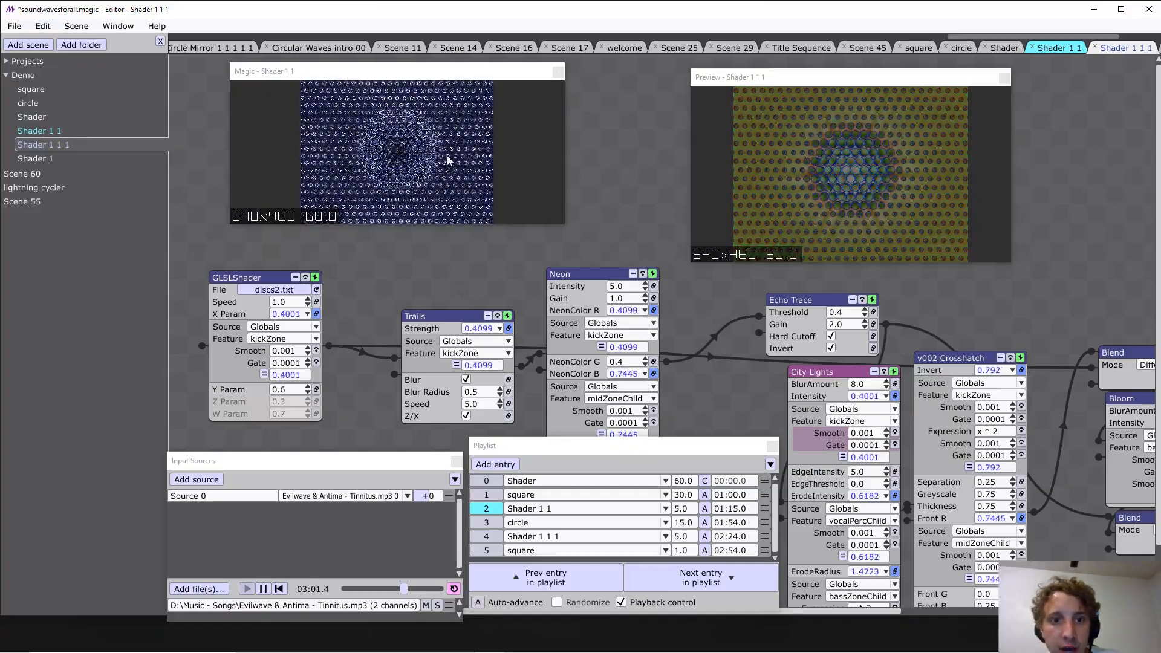
Connect the GLSLShader output directly to Magic and insert another Blend layer as Magic's input.
{"action": "left_click_drag", "start_coordinate": [634, 216], "coordinate": [303, 147]}
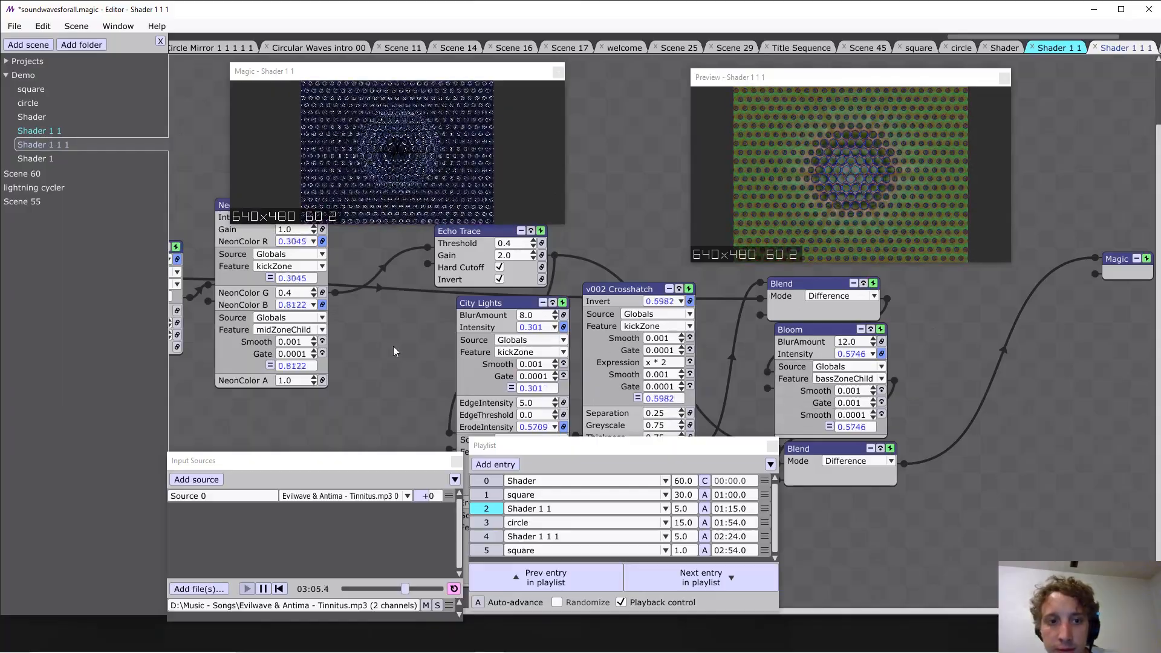
{"action": "left_click_drag", "start_coordinate": [418, 340], "coordinate": [749, 410]}
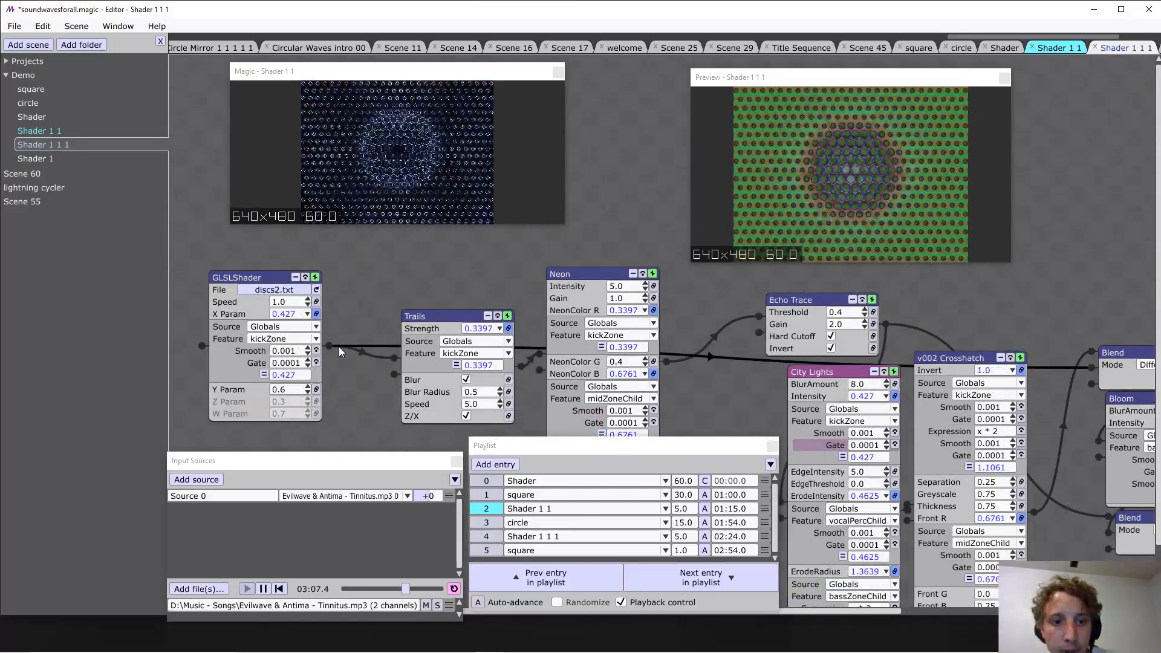
{"action": "left_click_drag", "start_coordinate": [330, 346], "coordinate": [1142, 325]}
{"action": "left_click_drag", "start_coordinate": [1059, 334], "coordinate": [1015, 335]}
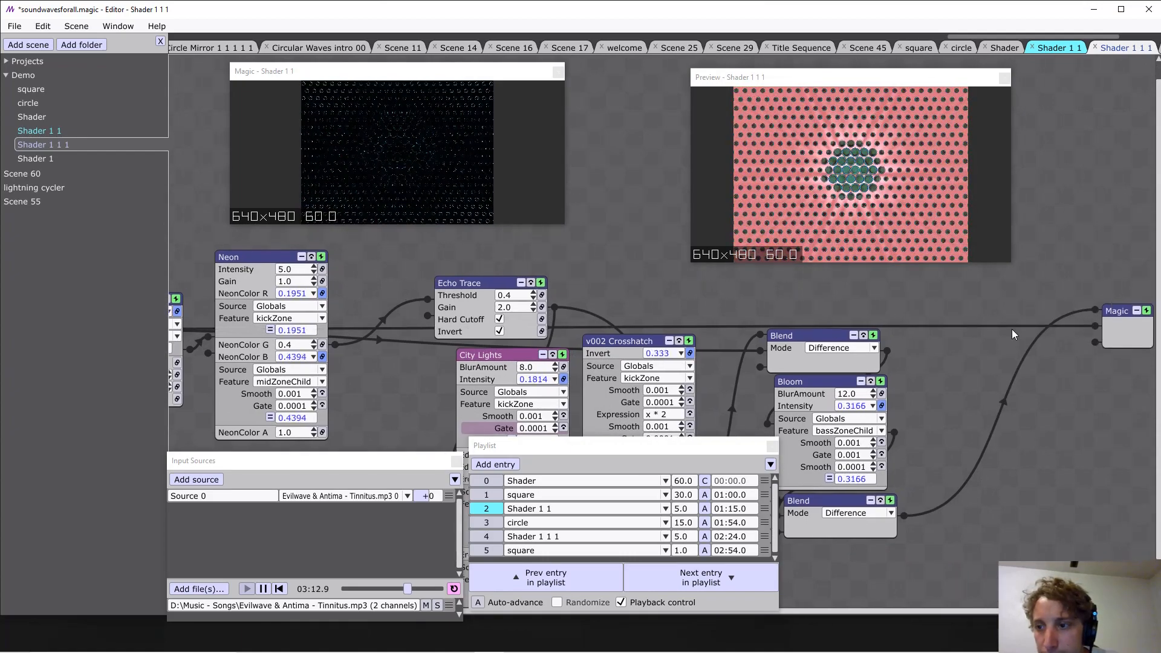
{"action": "right_click", "coordinate": [1121, 322]}
{"action": "mouse_move", "coordinate": [1112, 394]}
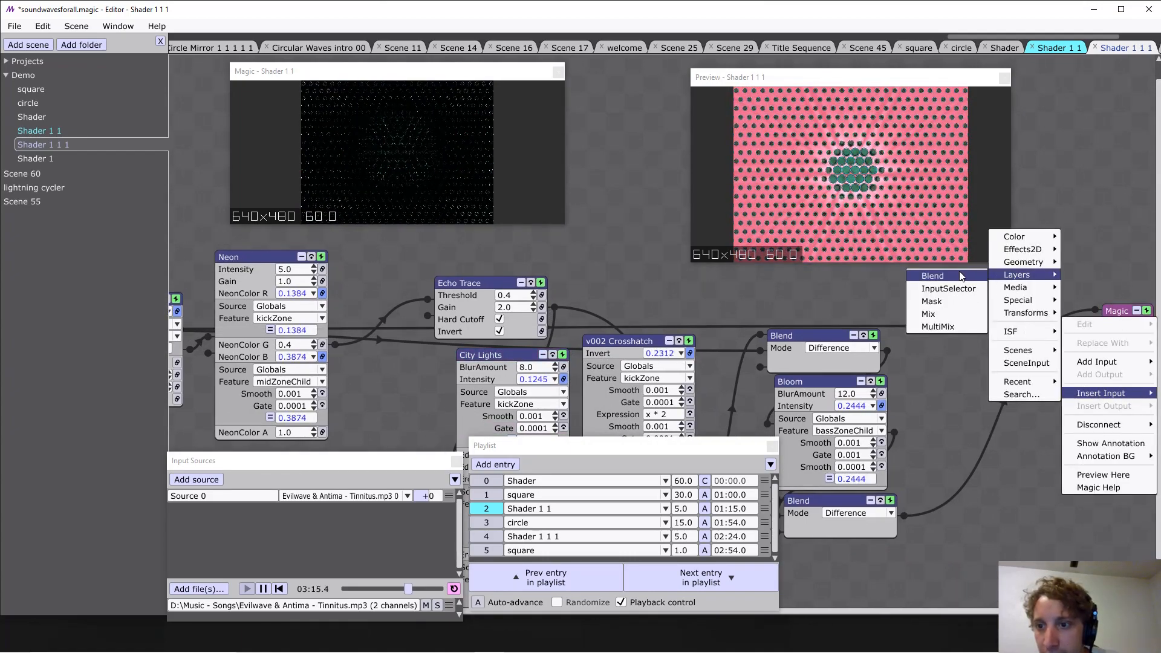
{"action": "left_click", "coordinate": [943, 276]}
Try the Exclusion and Color modes on the new Blend before Magic, and set it to Add.
{"action": "left_click", "coordinate": [1015, 390]}
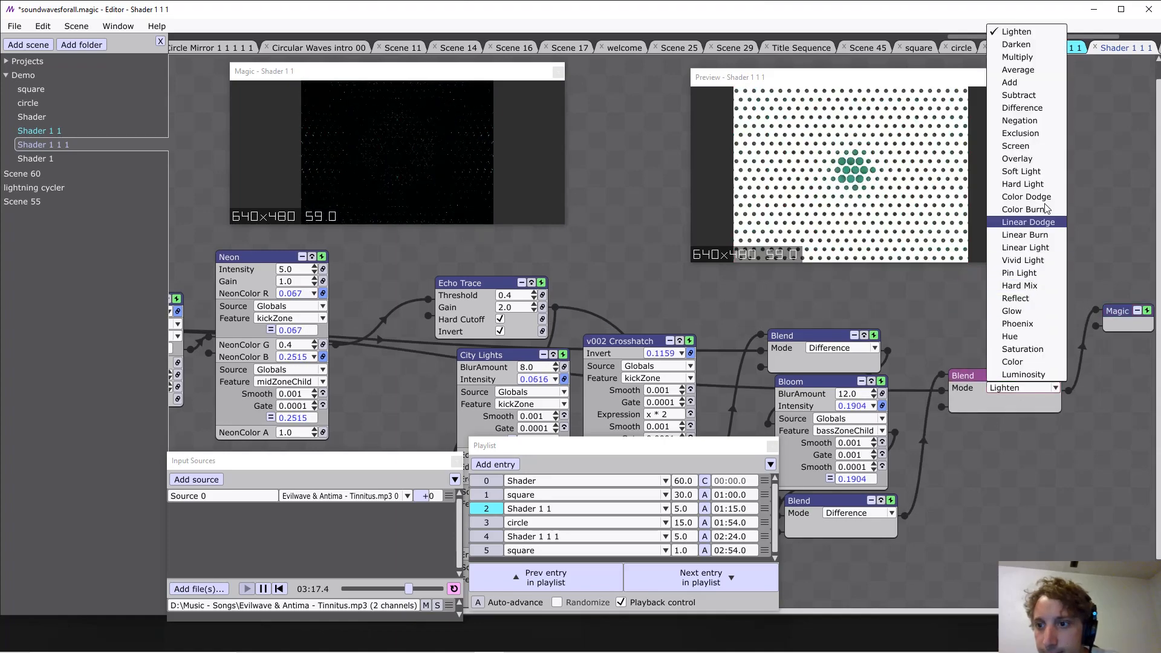
{"action": "left_click", "coordinate": [1049, 134]}
{"action": "left_click", "coordinate": [1016, 390]}
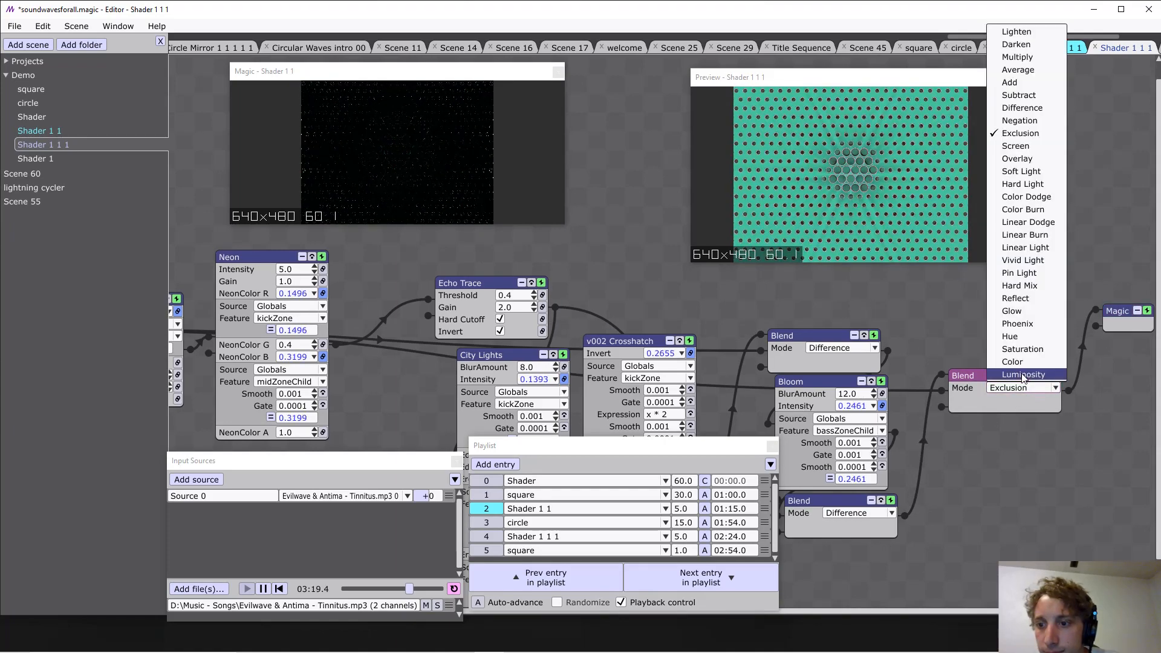
{"action": "left_click", "coordinate": [1013, 362]}
{"action": "left_click", "coordinate": [1011, 391]}
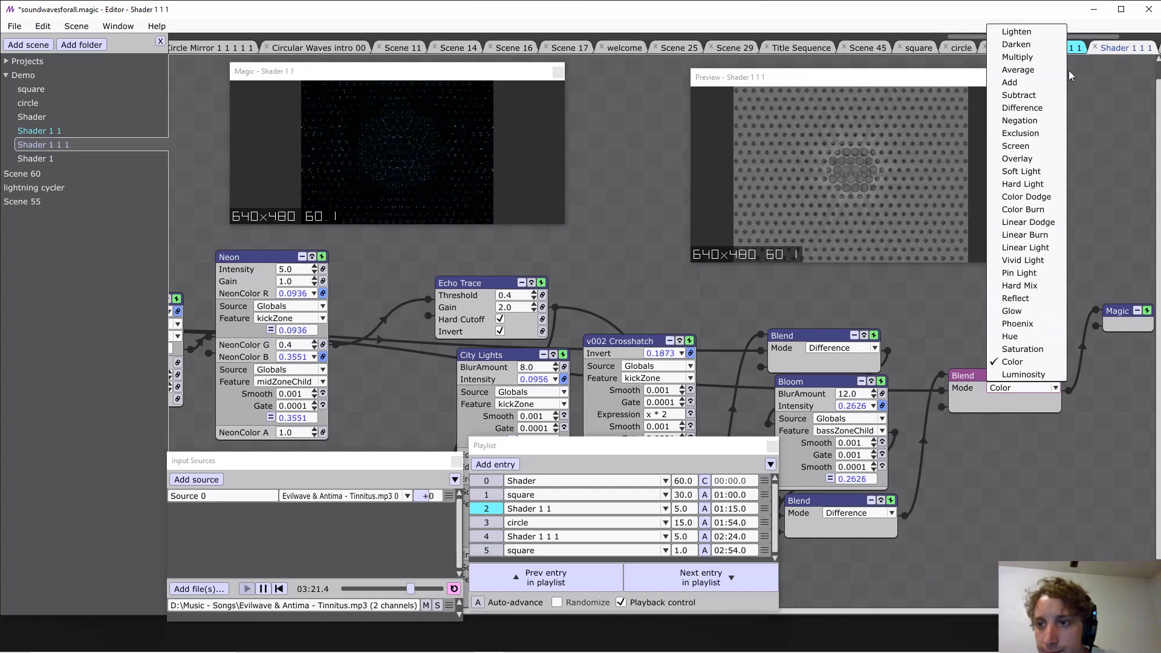
{"action": "left_click", "coordinate": [1055, 82]}
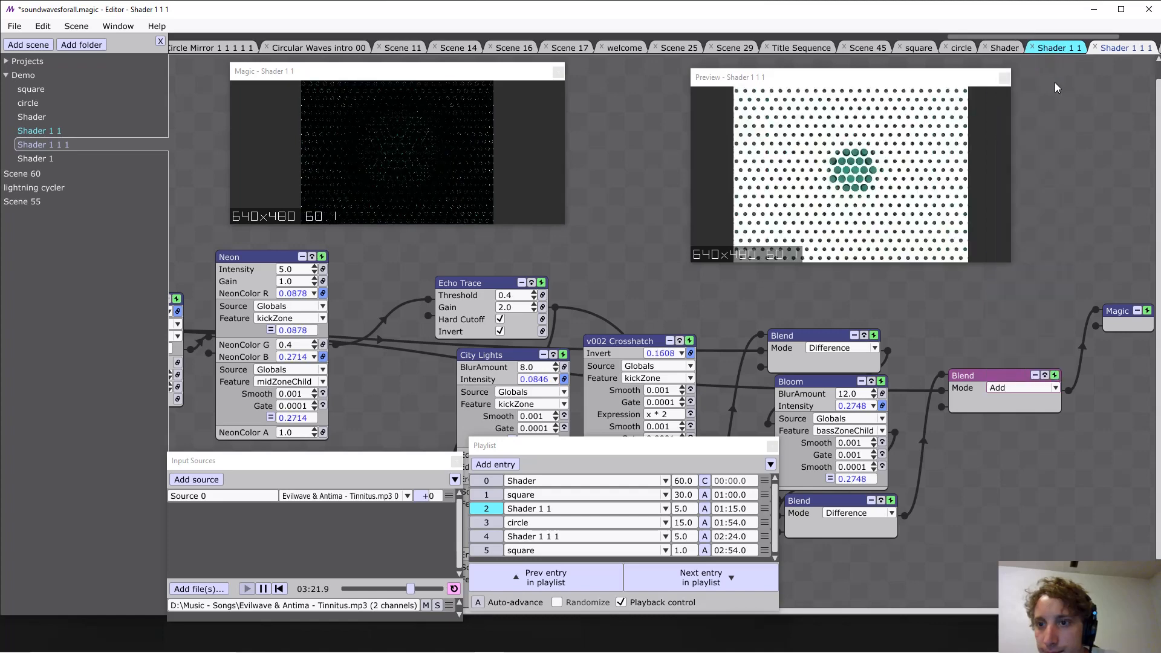
Try the Average, Multiply and Darken modes on the Blend before Magic, and set it to Lighten.
{"action": "left_click", "coordinate": [1016, 390]}
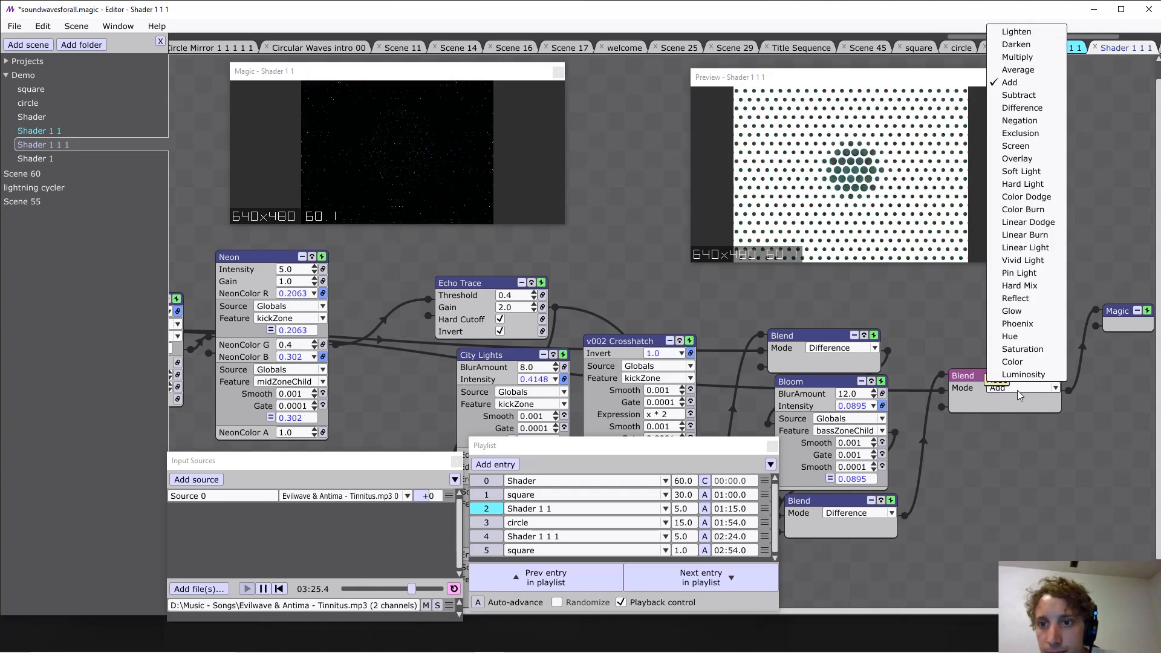
{"action": "left_click", "coordinate": [1022, 78]}
{"action": "left_click", "coordinate": [1003, 390]}
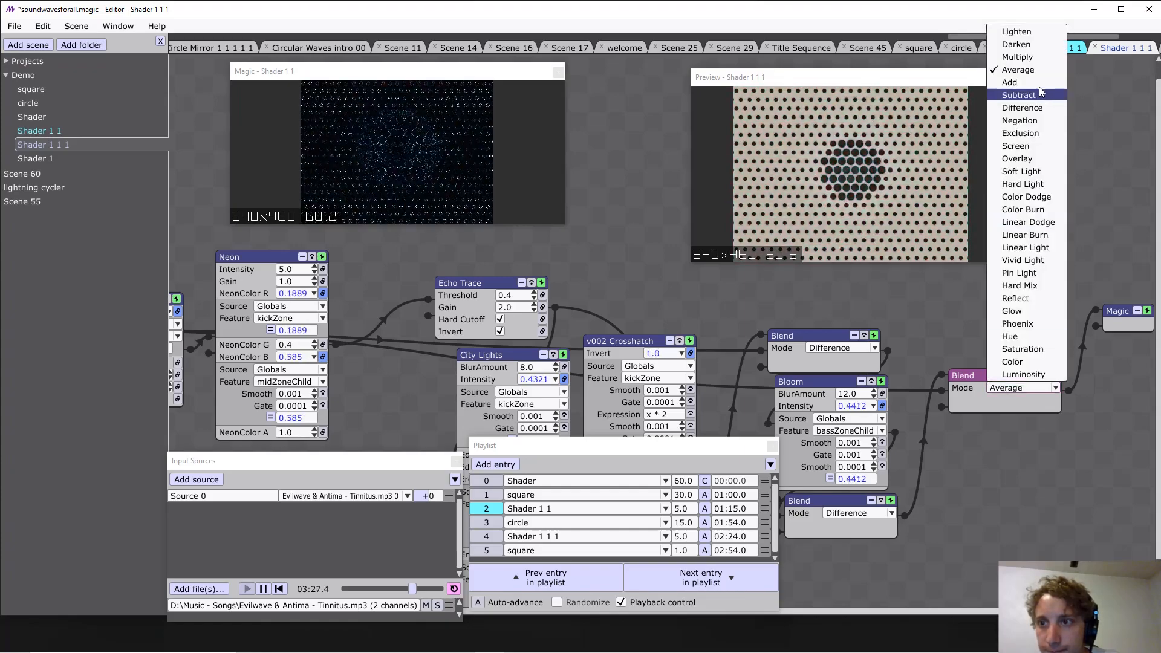
{"action": "left_click", "coordinate": [1028, 58]}
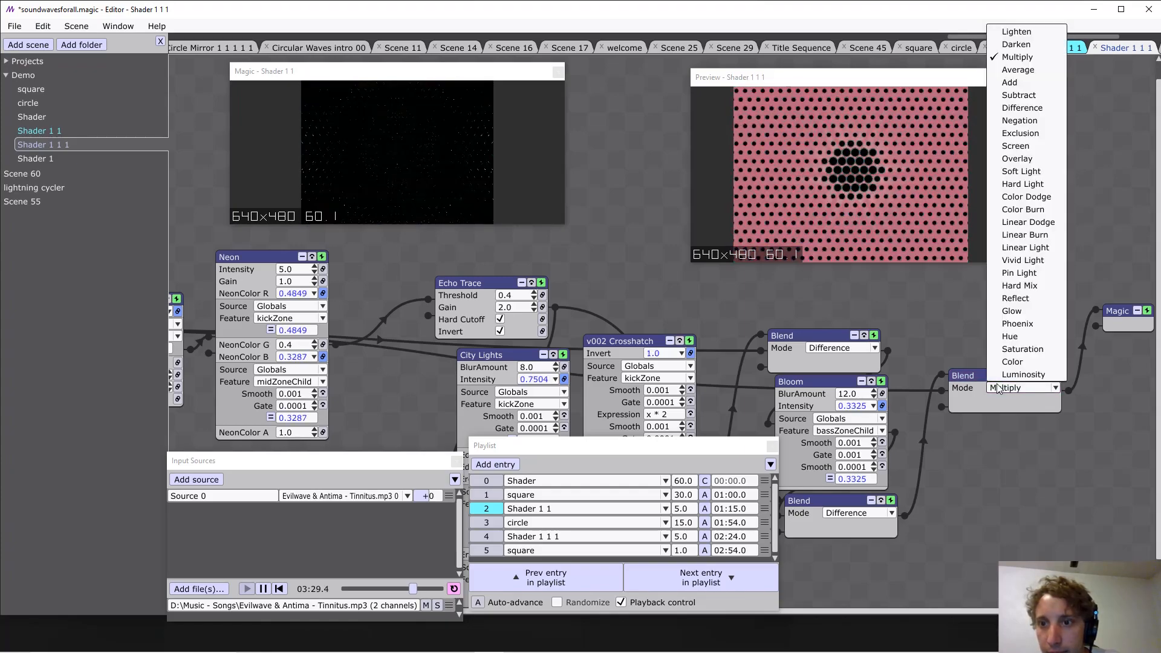
{"action": "left_click", "coordinate": [1003, 387]}
{"action": "left_click", "coordinate": [1022, 49]}
{"action": "left_click", "coordinate": [1003, 388]}
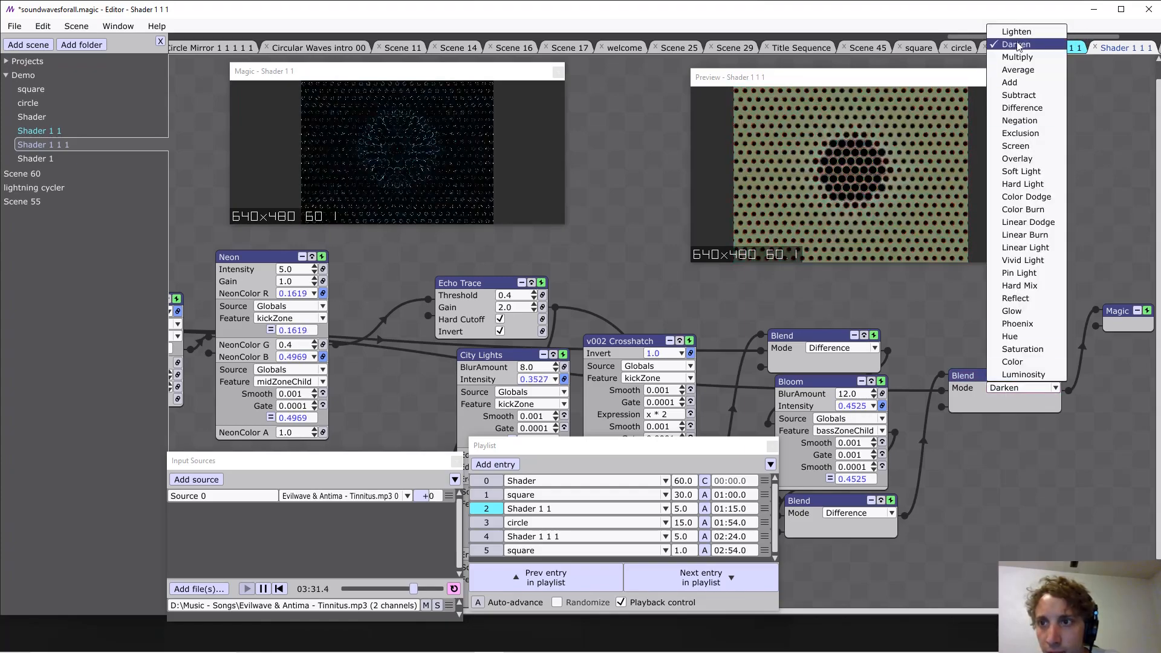
{"action": "left_click", "coordinate": [1022, 37]}
Connect the lower Difference Blend's output directly to Magic and insert another Blend layer as Magic's input.
{"action": "left_click_drag", "start_coordinate": [978, 337], "coordinate": [959, 313]}
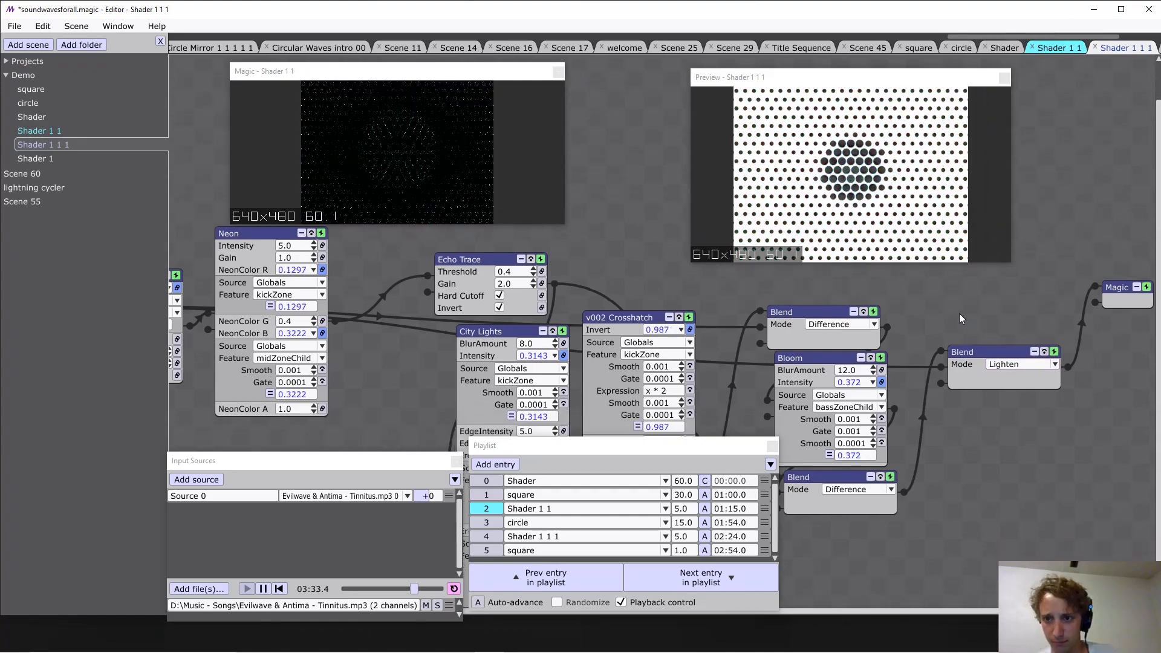
{"action": "left_click_drag", "start_coordinate": [857, 294], "coordinate": [856, 266]}
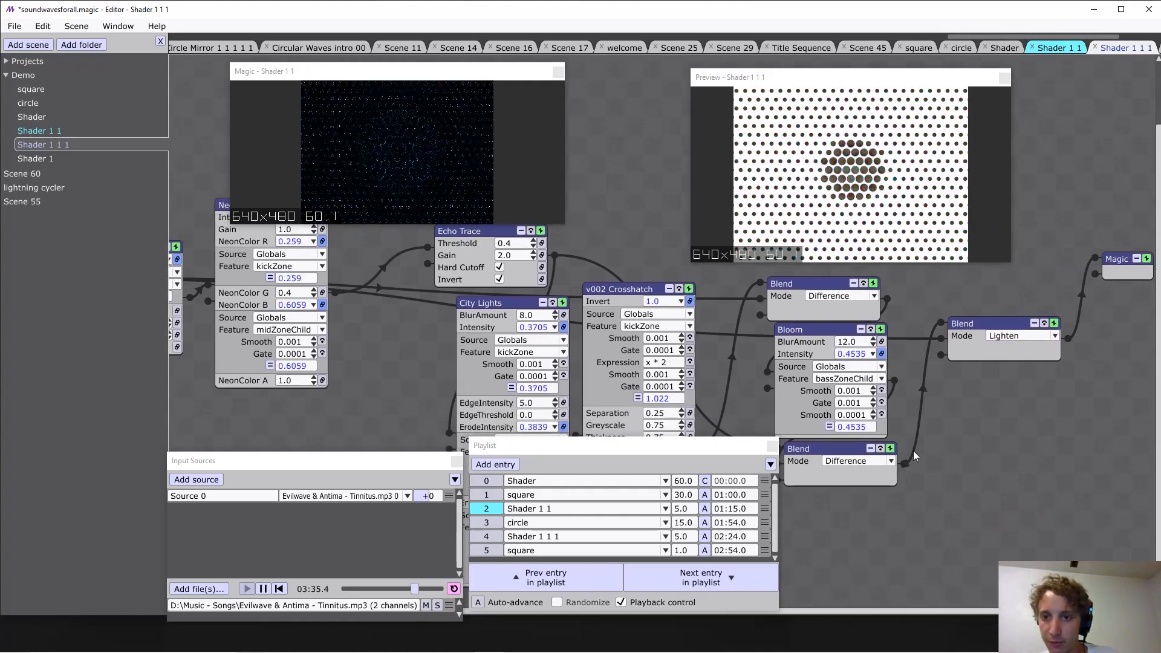
{"action": "left_click_drag", "start_coordinate": [914, 457], "coordinate": [1096, 264]}
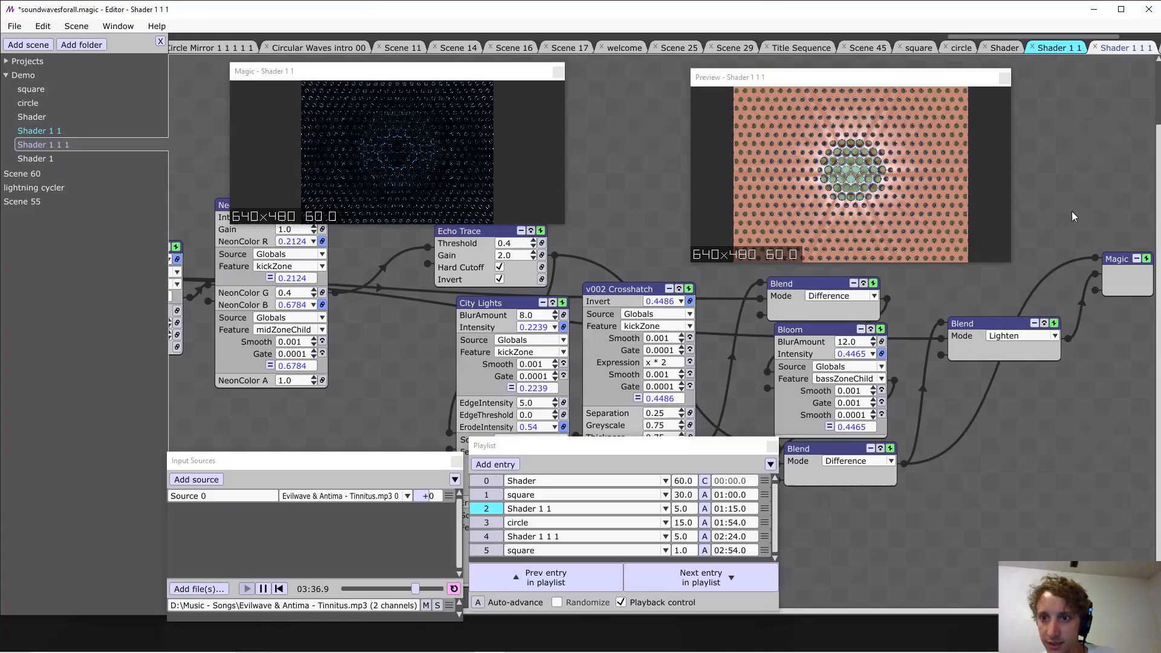
{"action": "right_click", "coordinate": [1119, 267]}
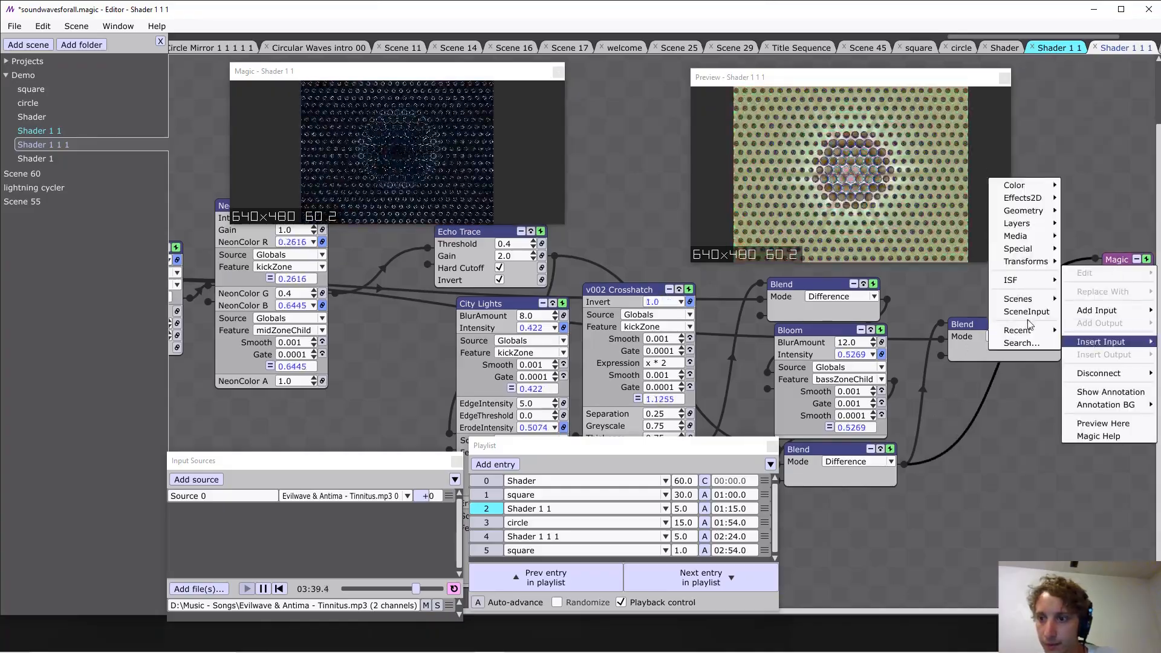
{"action": "left_click", "coordinate": [977, 223]}
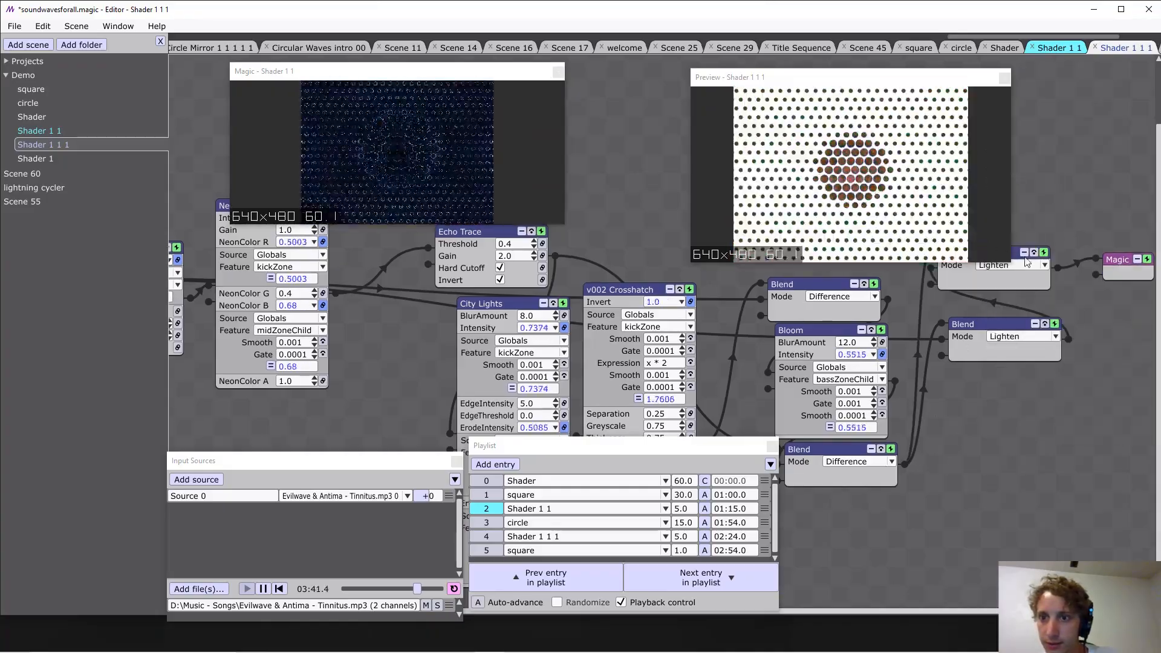
Try the Exclusion and Difference modes on the newly inserted Blend, set it to Hue, and save the project.
{"action": "left_click", "coordinate": [1035, 392]}
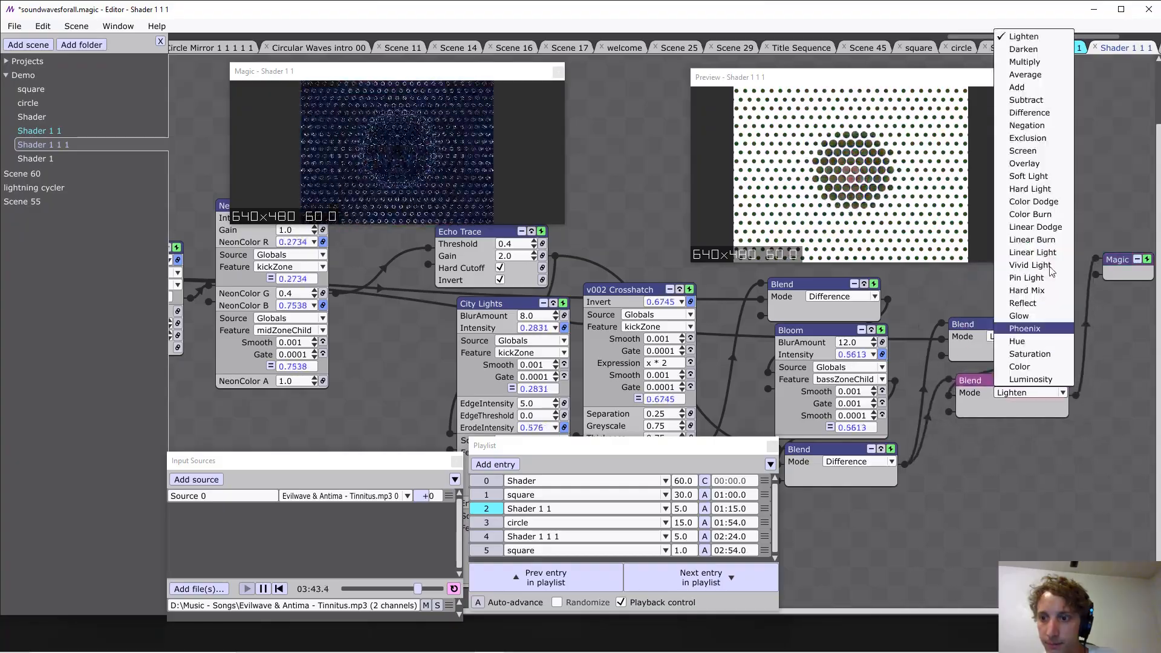
{"action": "left_click", "coordinate": [1027, 139]}
{"action": "left_click", "coordinate": [1016, 393]}
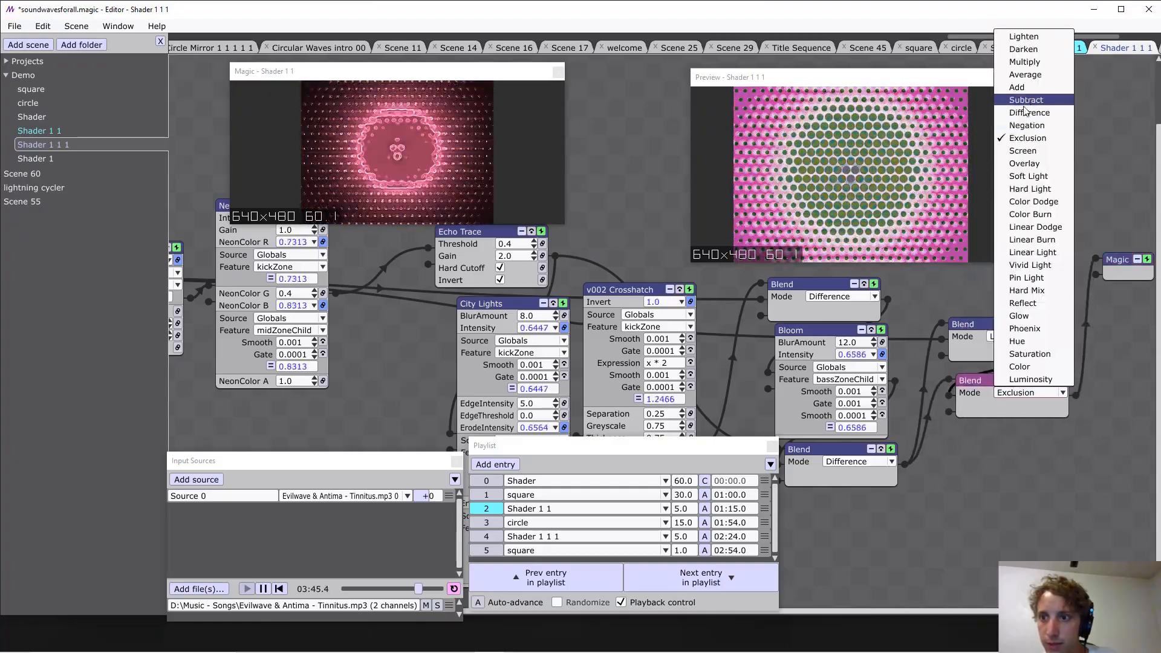
{"action": "left_click", "coordinate": [1028, 114]}
{"action": "left_click", "coordinate": [1031, 399]}
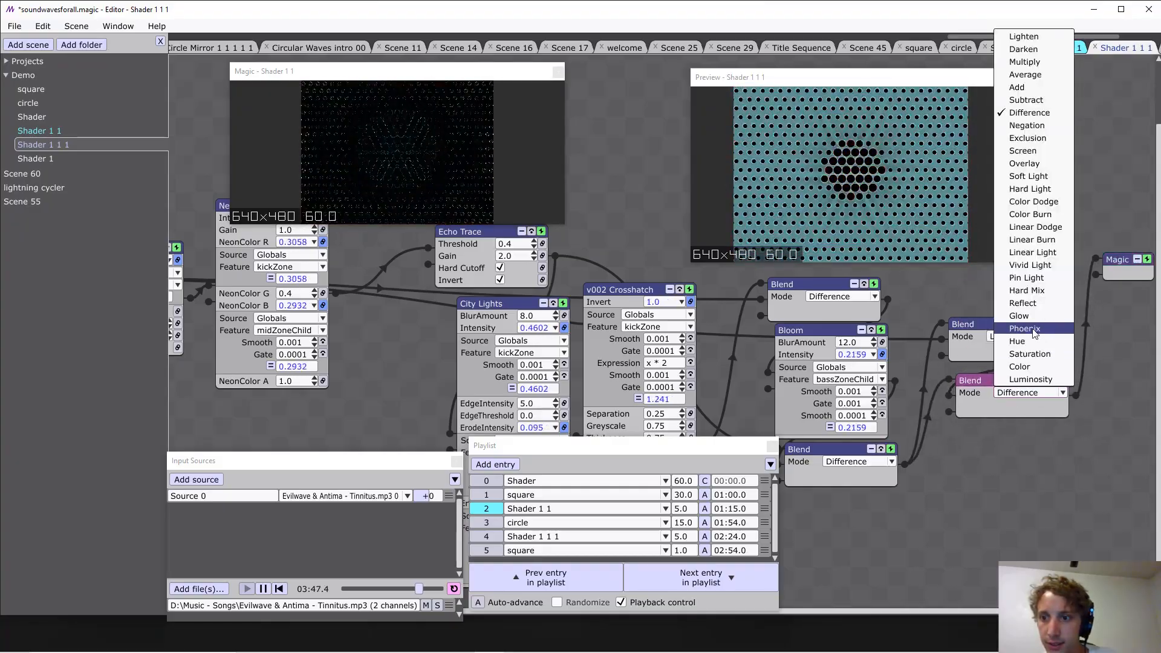
{"action": "left_click", "coordinate": [1031, 342]}
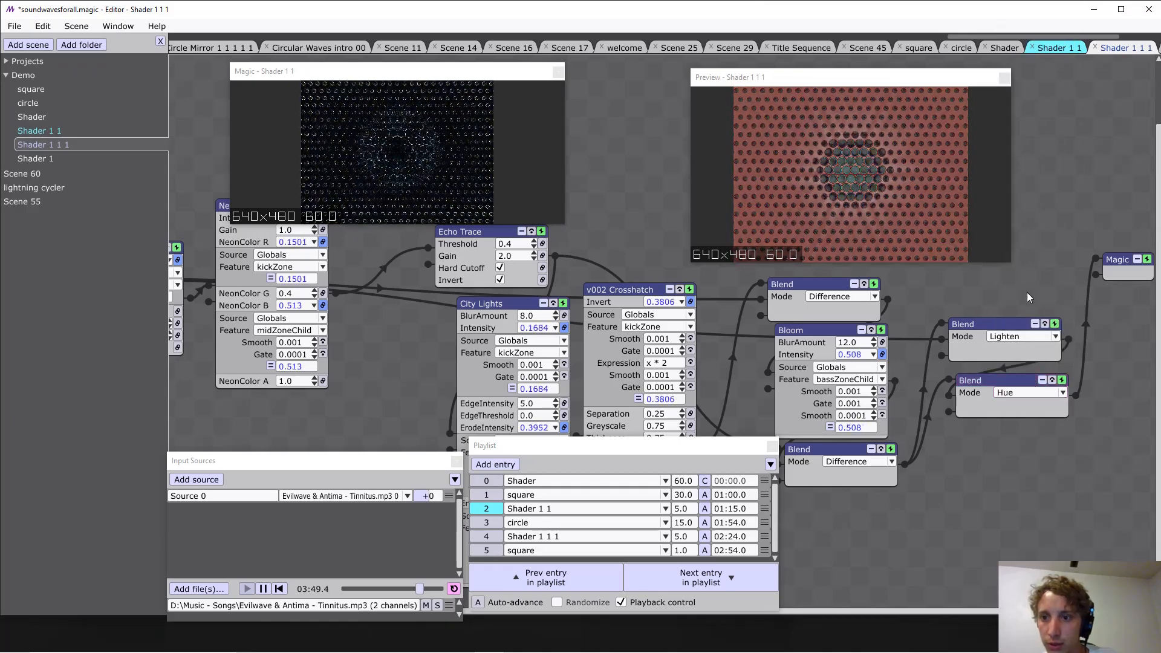
{"action": "left_click_drag", "start_coordinate": [1157, 273], "coordinate": [937, 297]}
{"action": "key", "text": "ctrl+s"}
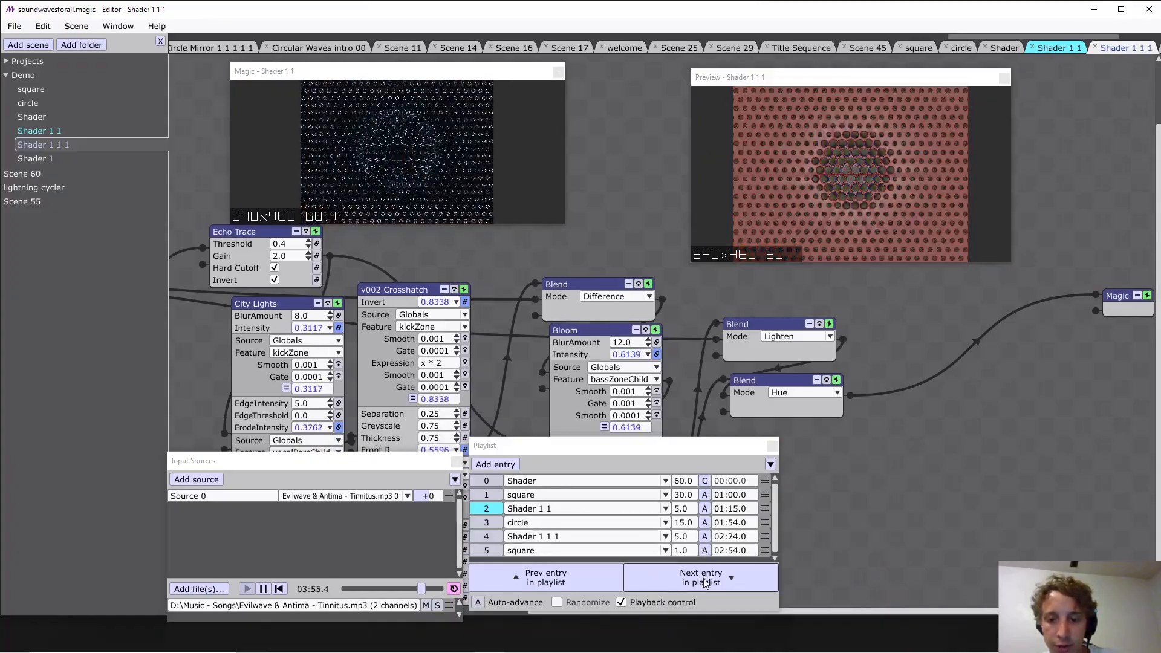
Change playlist entry 3 to the Shader 1 1 1 scene and set its transition time to 10.0.
{"action": "left_click", "coordinate": [559, 523]}
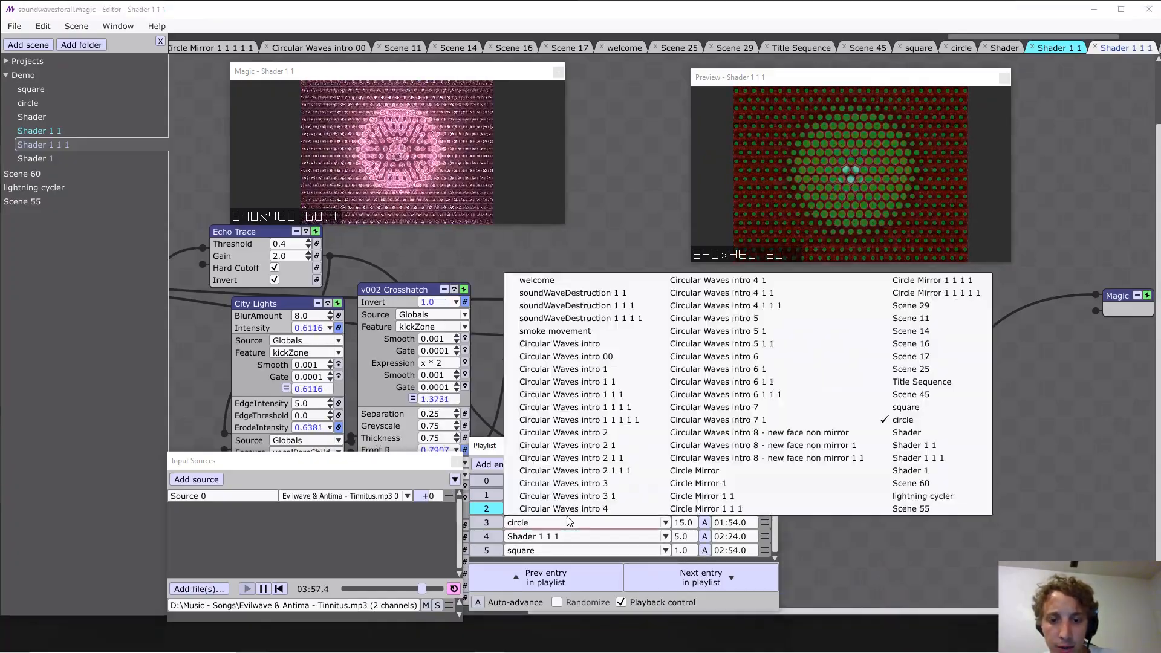
{"action": "left_click", "coordinate": [908, 458]}
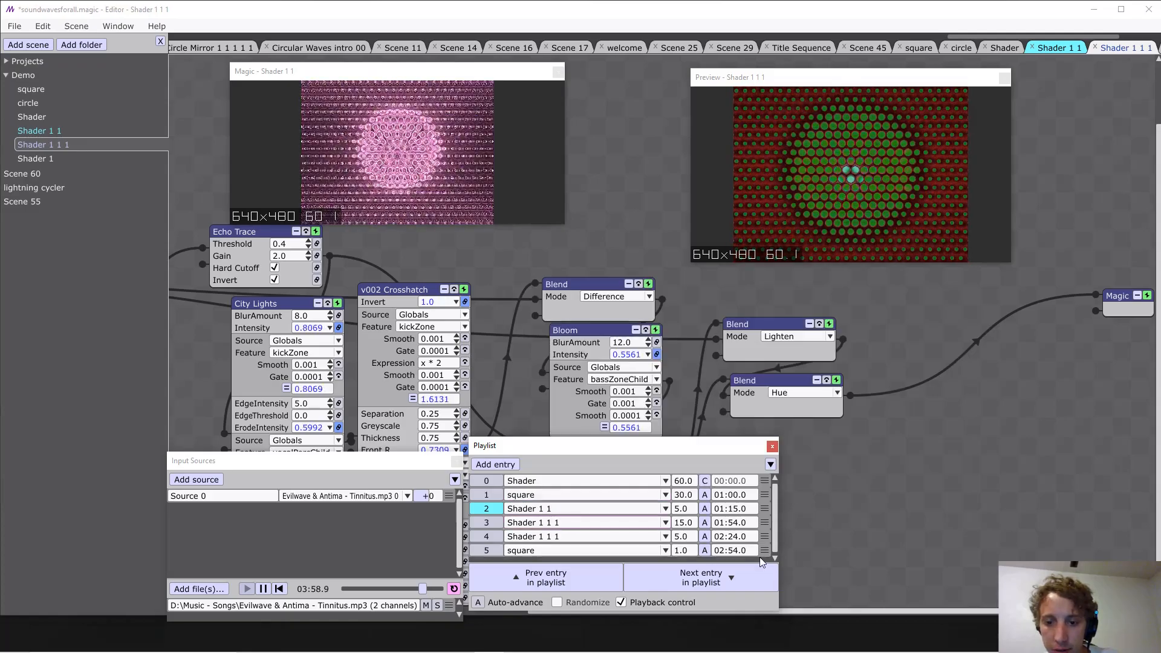
{"action": "double_click", "coordinate": [683, 522]}
{"action": "type", "text": "10"}
{"action": "key", "text": "Return"}
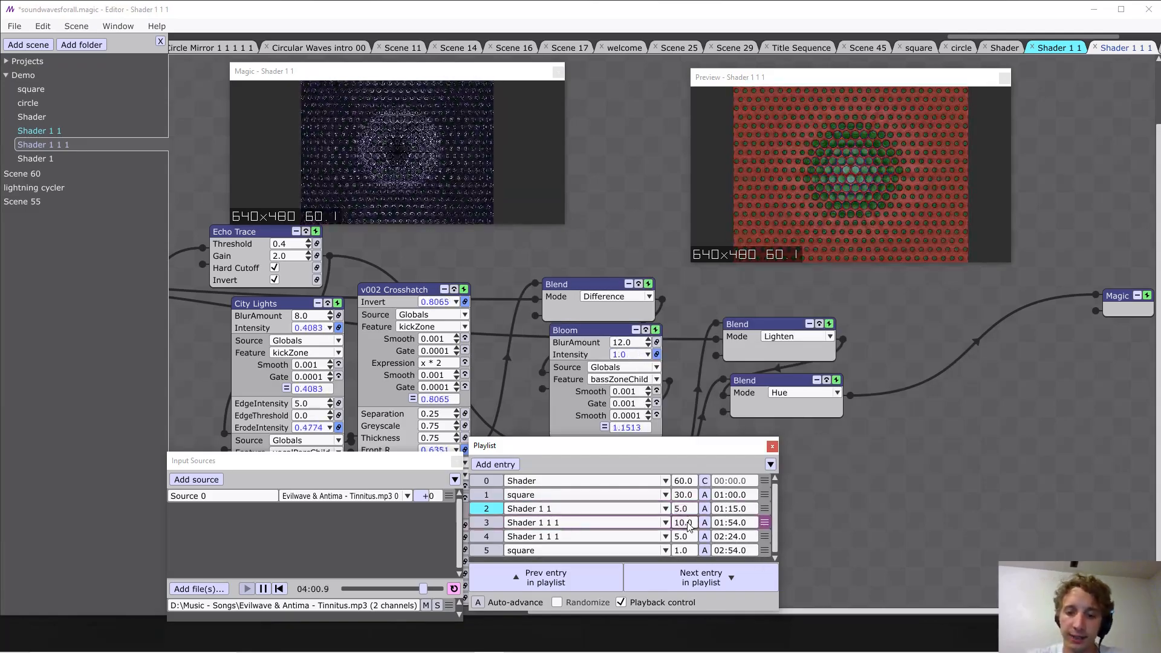
Advance the playlist to entry 3 so that Shader 1 1 1 plays live, and save the project.
{"action": "left_click", "coordinate": [705, 574]}
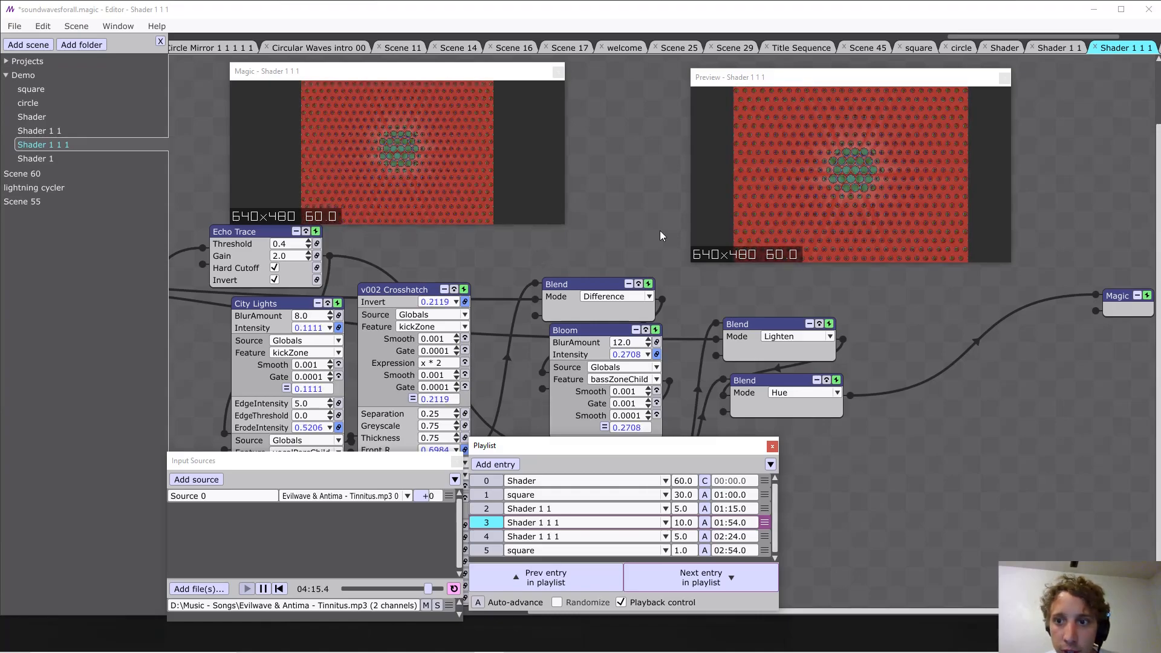
{"action": "left_click", "coordinate": [897, 321]}
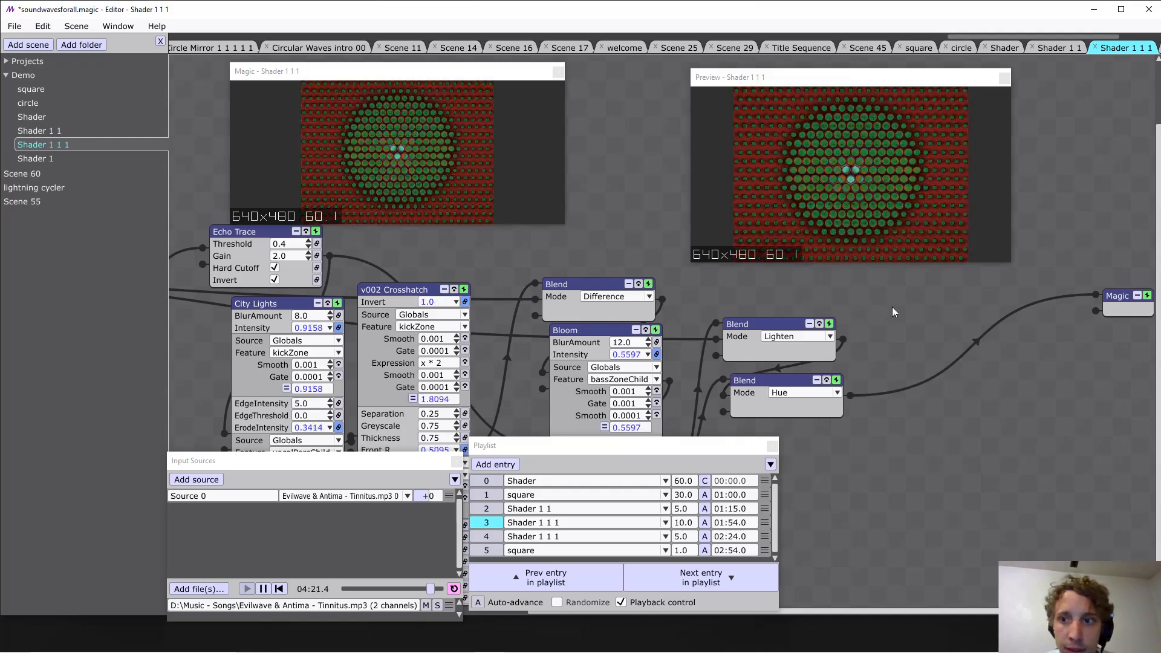
{"action": "left_click", "coordinate": [858, 289]}
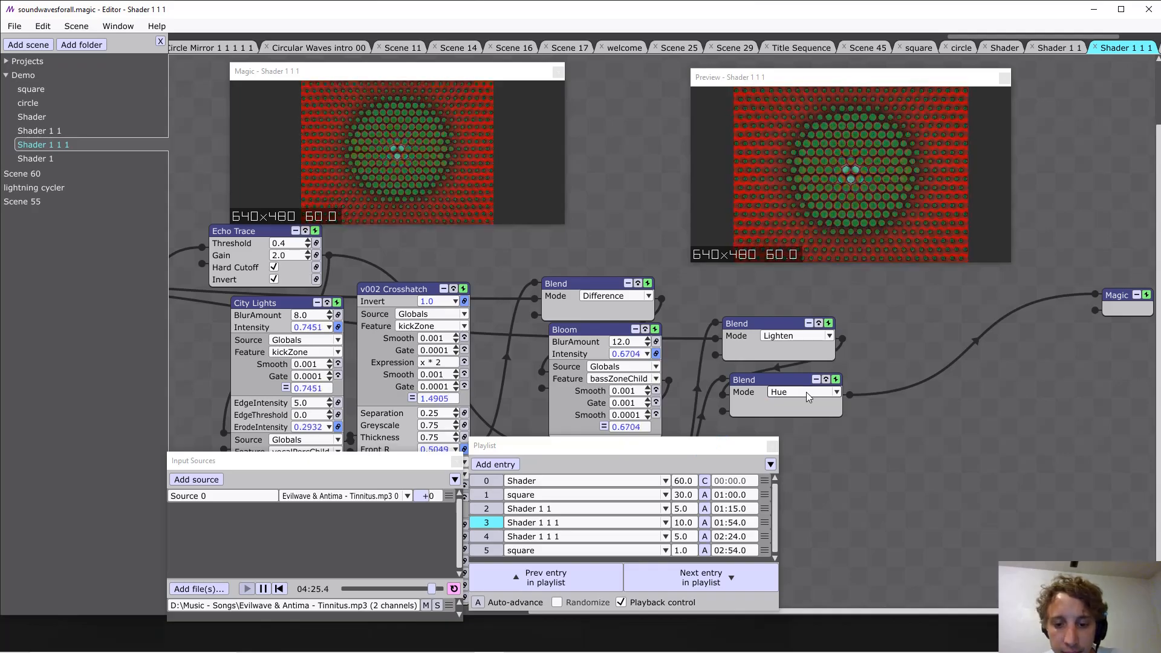
{"action": "left_click_drag", "start_coordinate": [894, 329], "coordinate": [890, 374]}
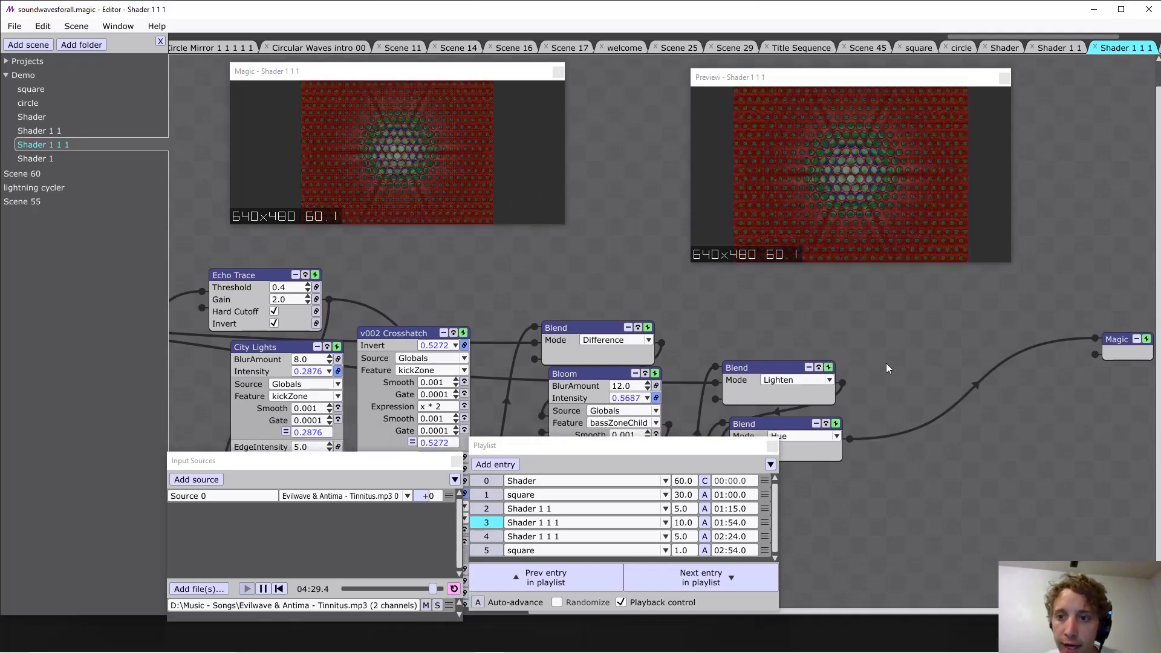